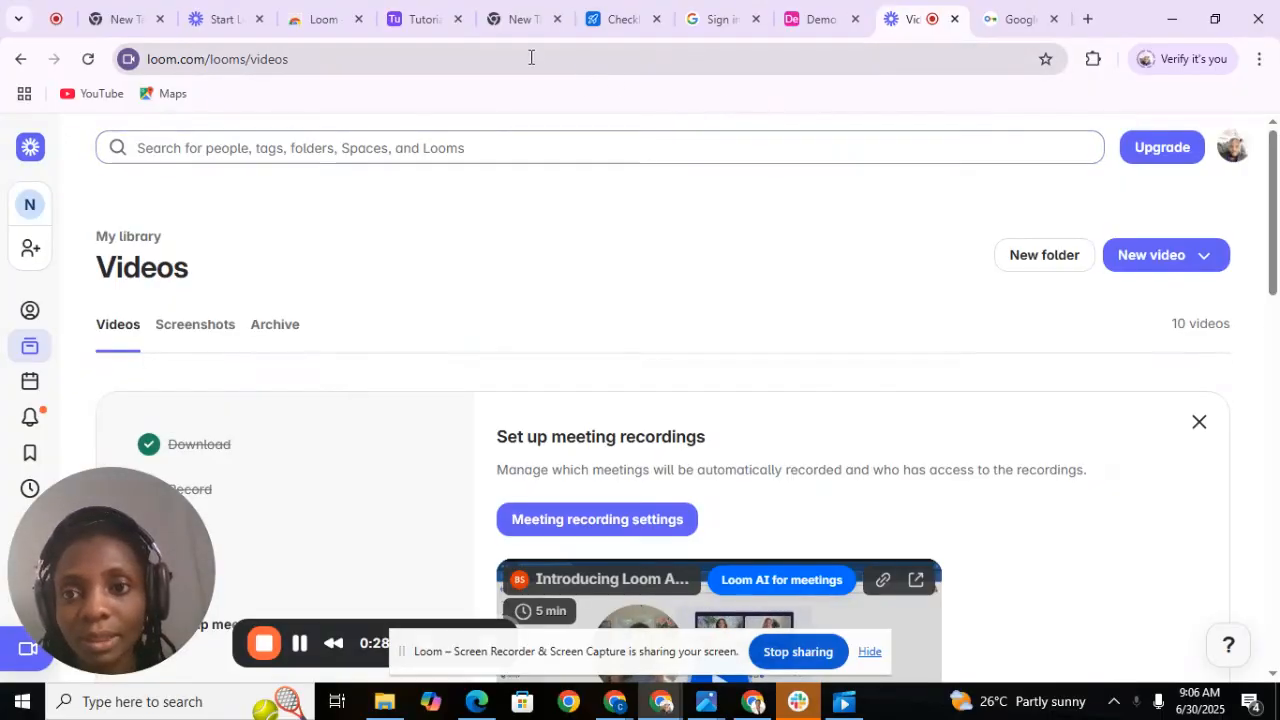
Switch to the open Demo base in Airtable
click(430, 19)
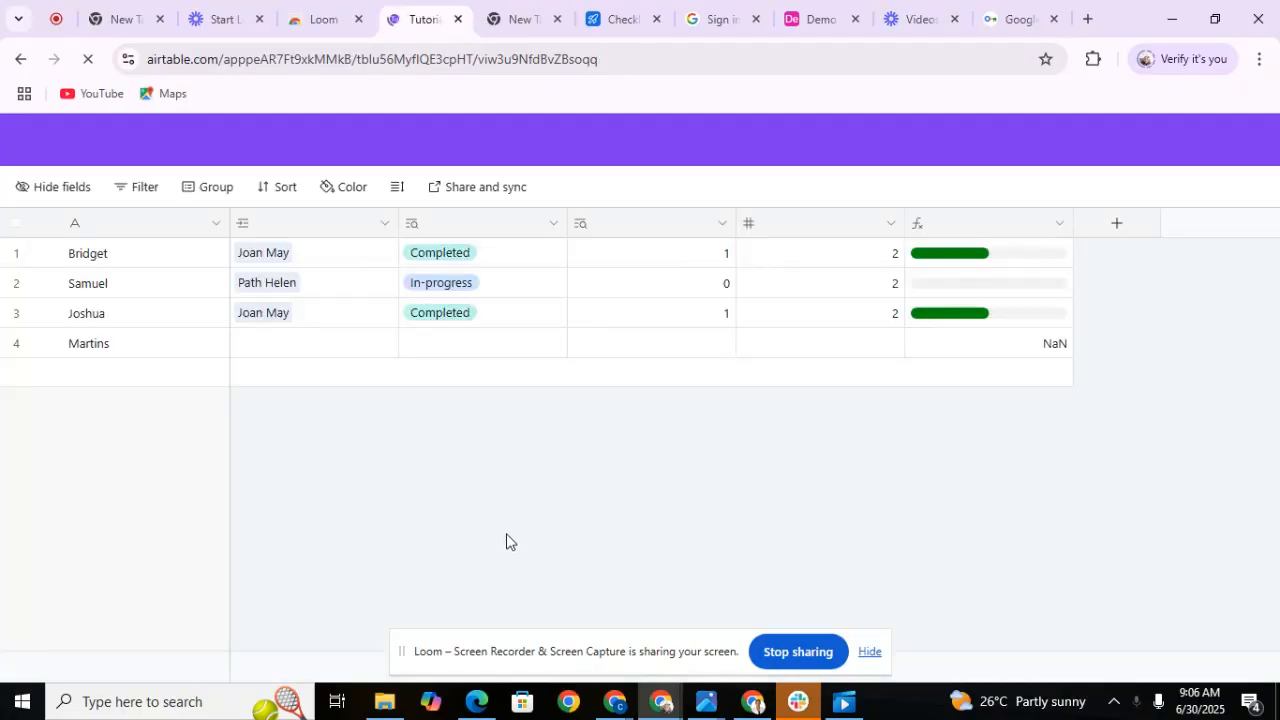
click(20, 63)
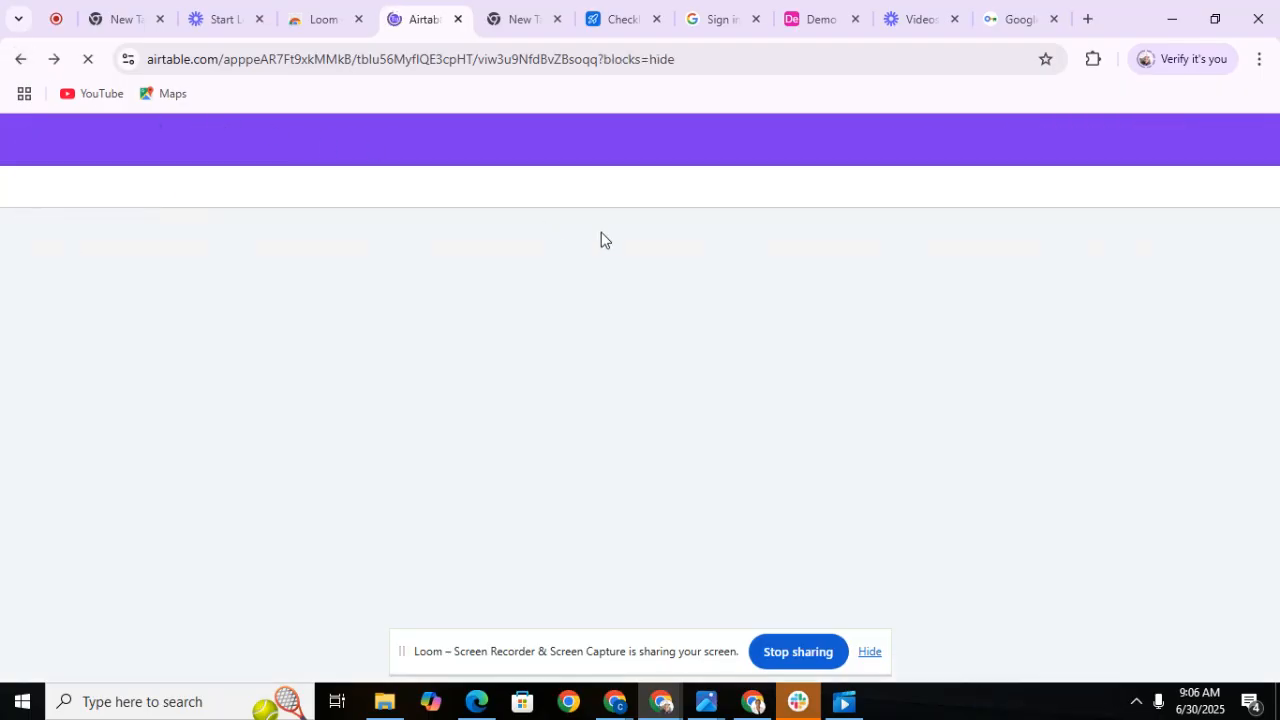
click(805, 24)
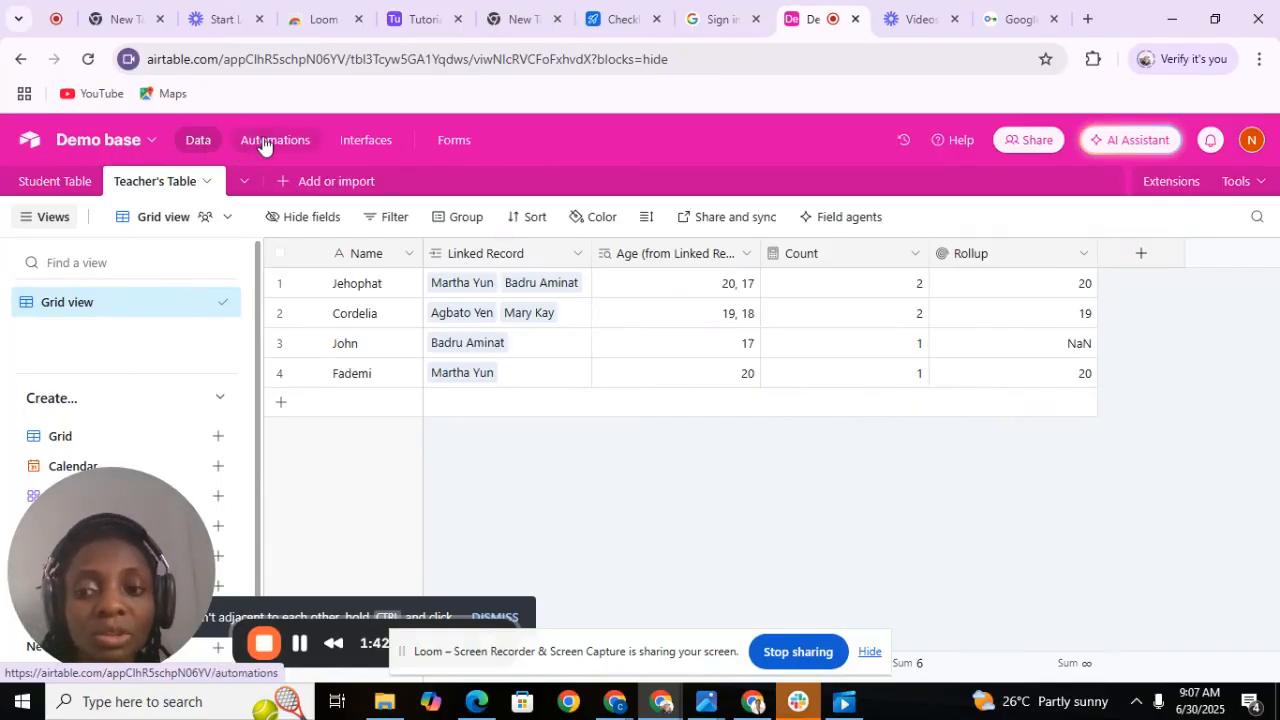
Start building a new interface for the Demo base yourself, without AI, and proceed to naming it
click(388, 147)
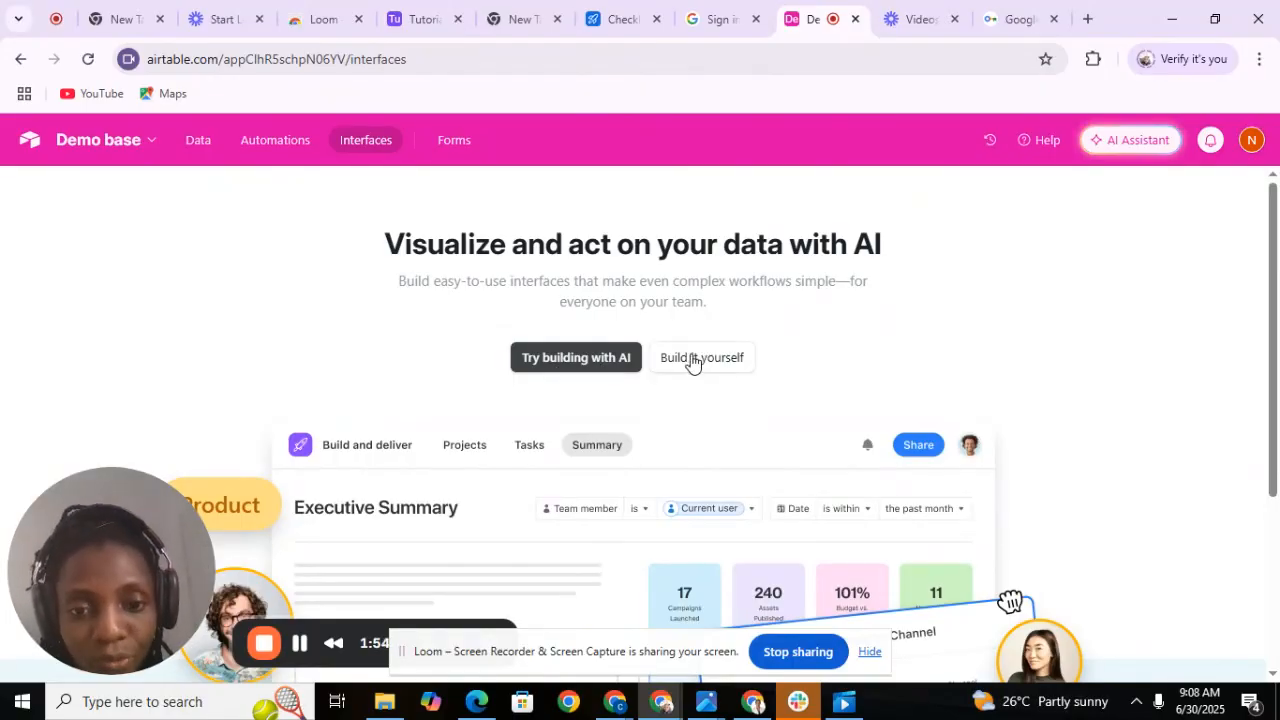
click(692, 358)
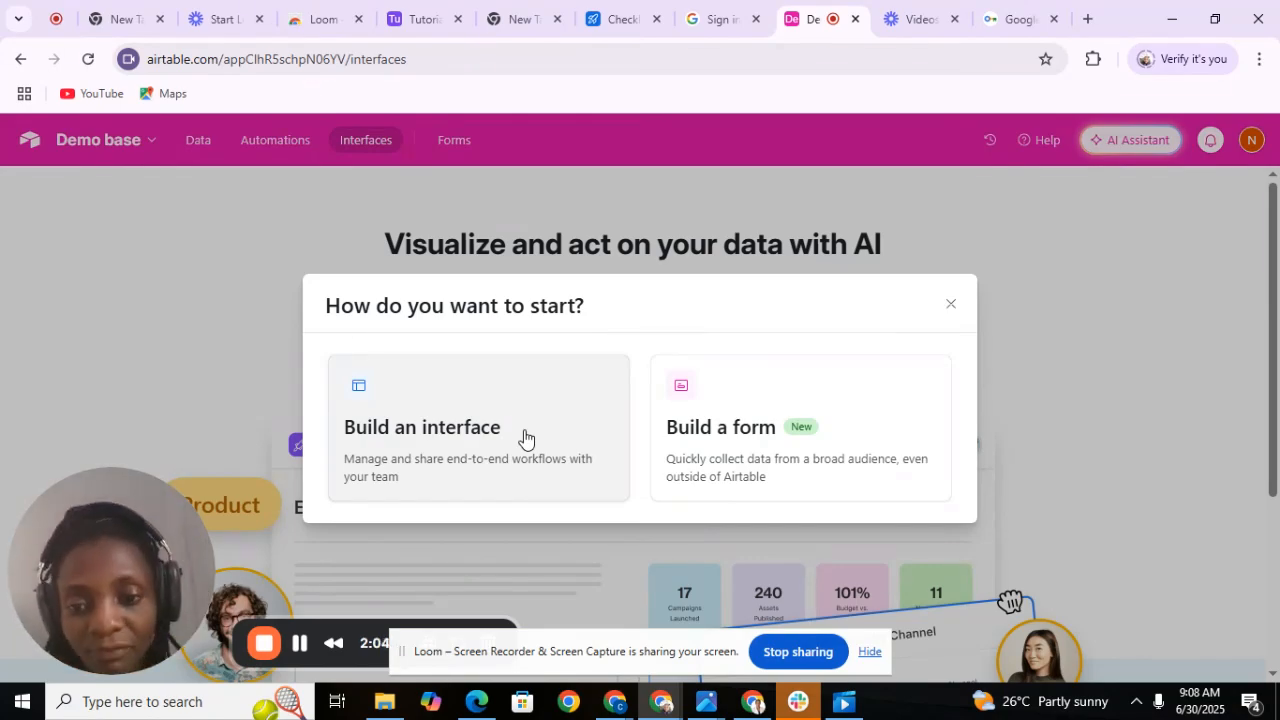
click(525, 438)
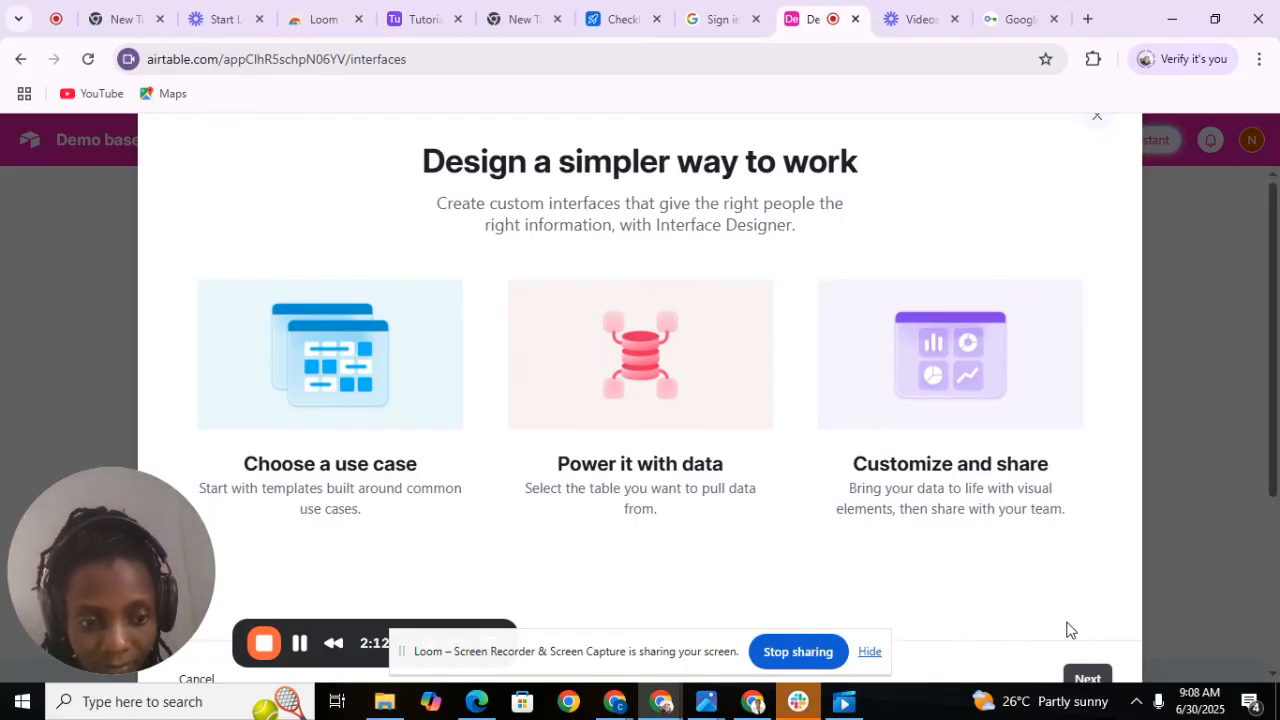
click(1087, 679)
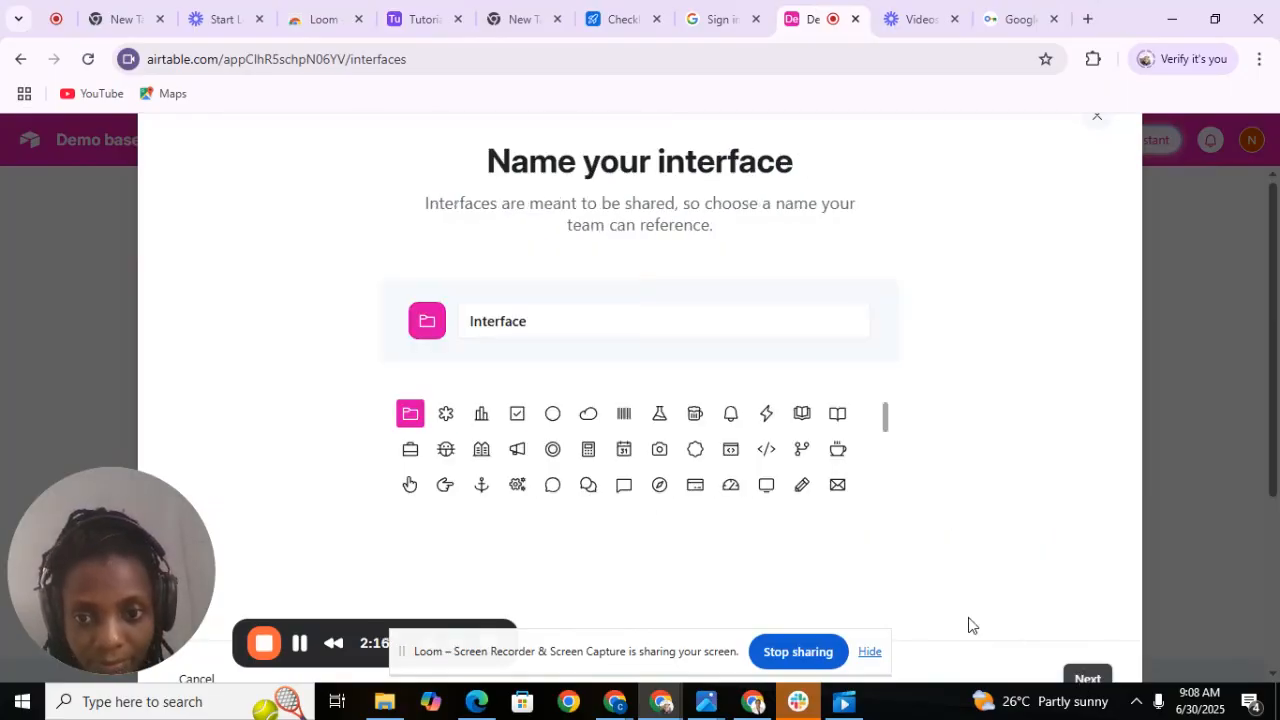
Name the new interface "Student's Interphase"
click(543, 331)
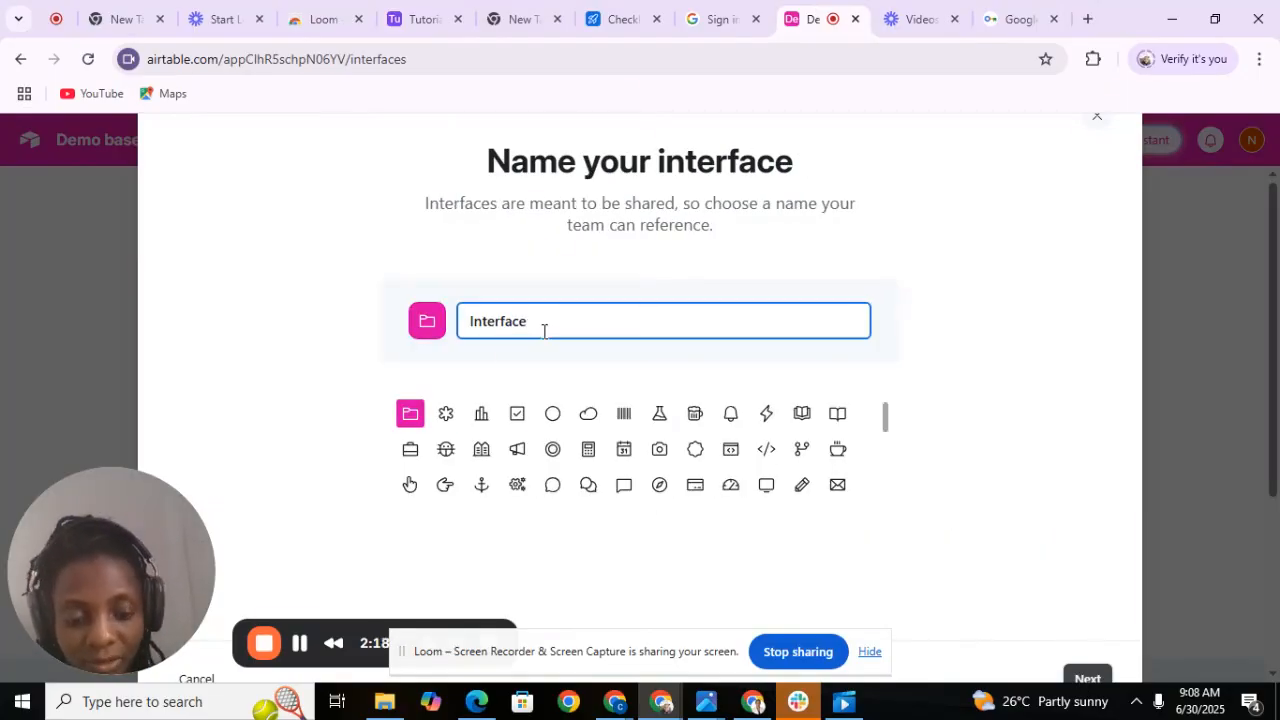
key(BackSpace)
key(BackSpace)
key(BackSpace)
key(BackSpace)
key(BackSpace)
key(BackSpace)
key(BackSpace)
key(BackSpace)
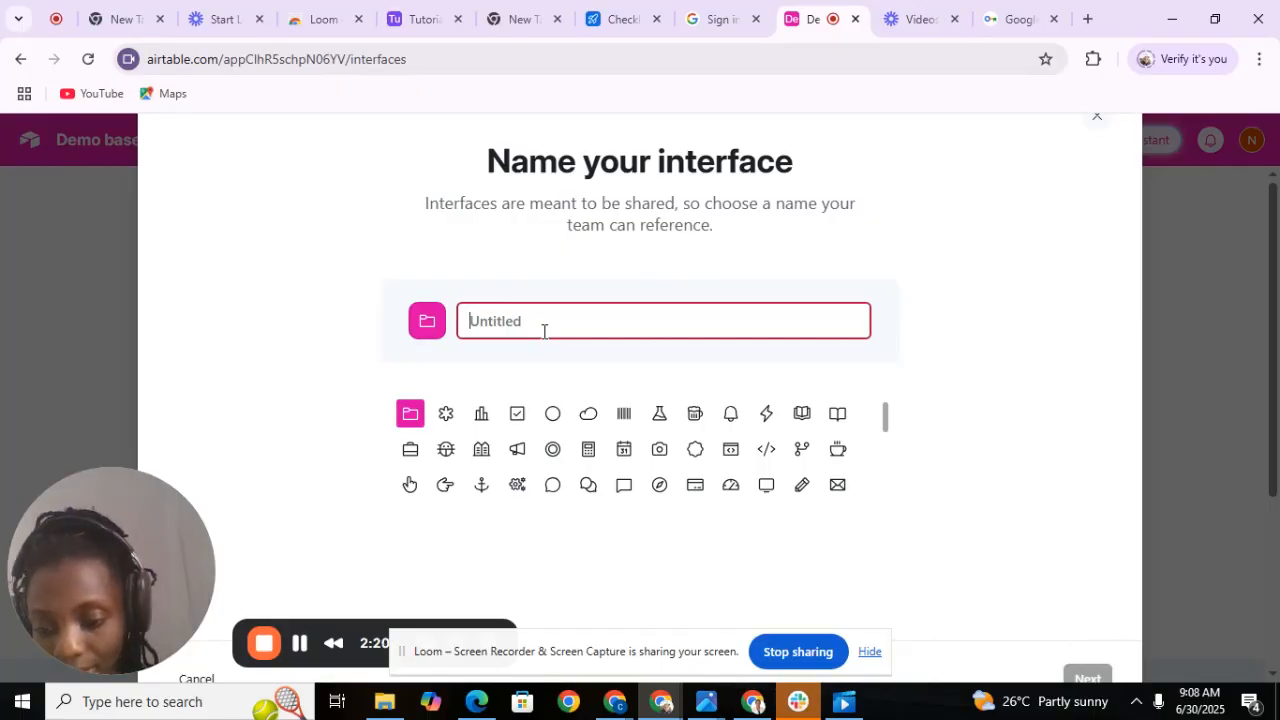
text(S)
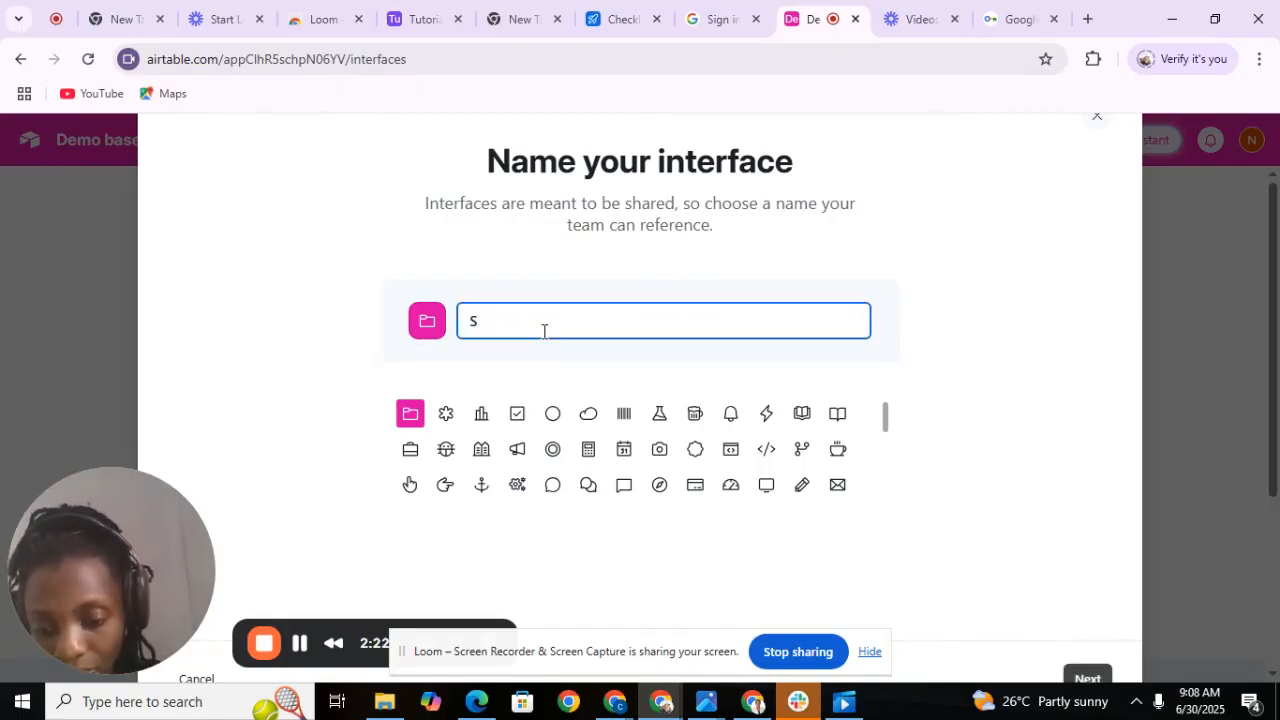
text(tudent)
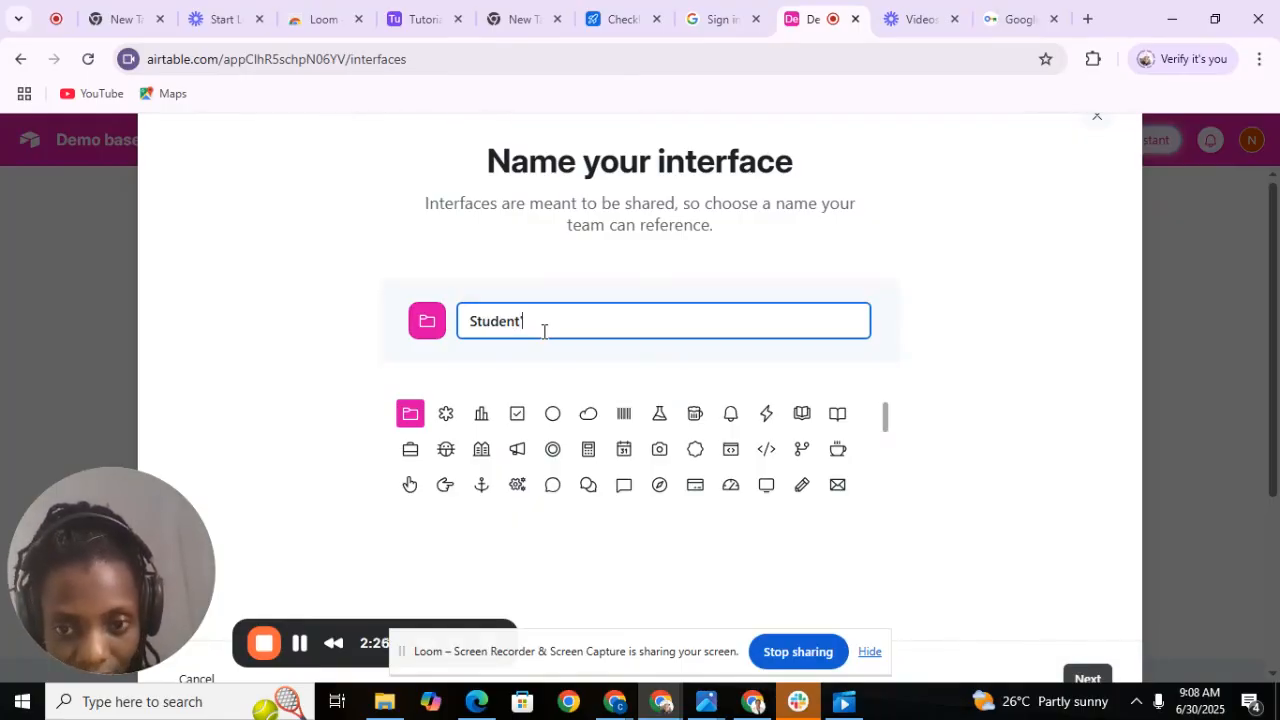
text('s )
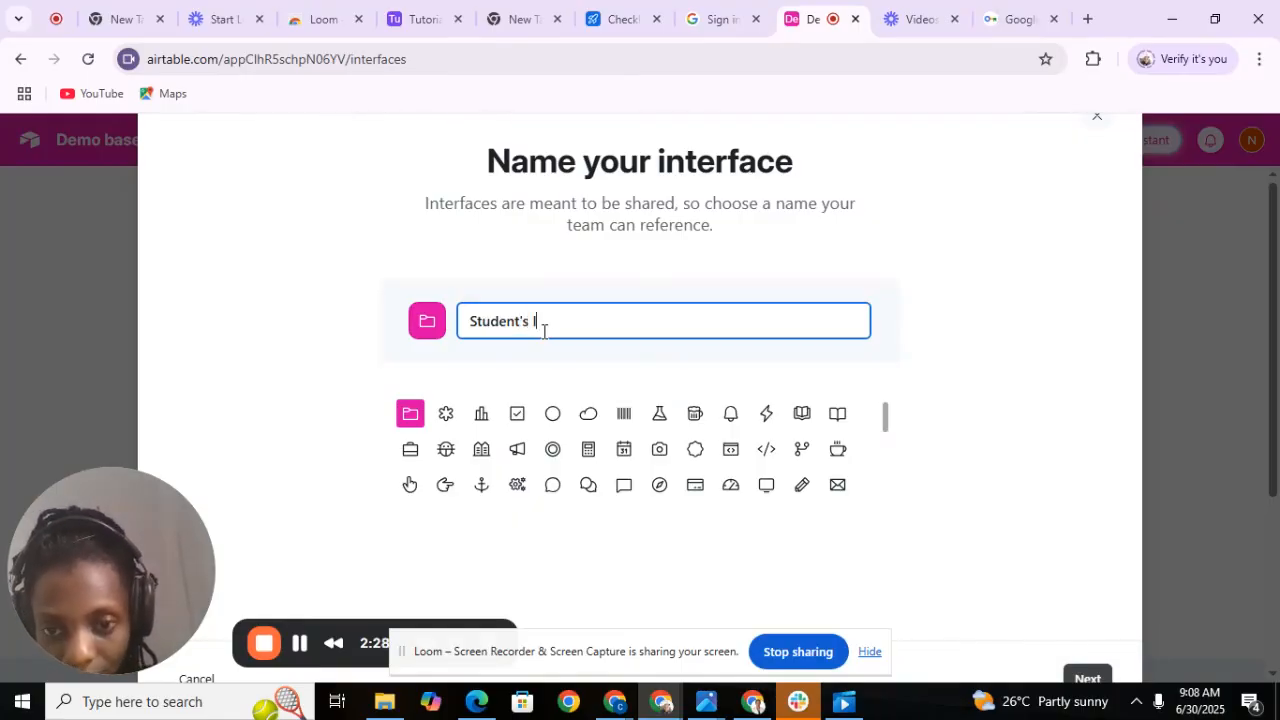
text(Interp)
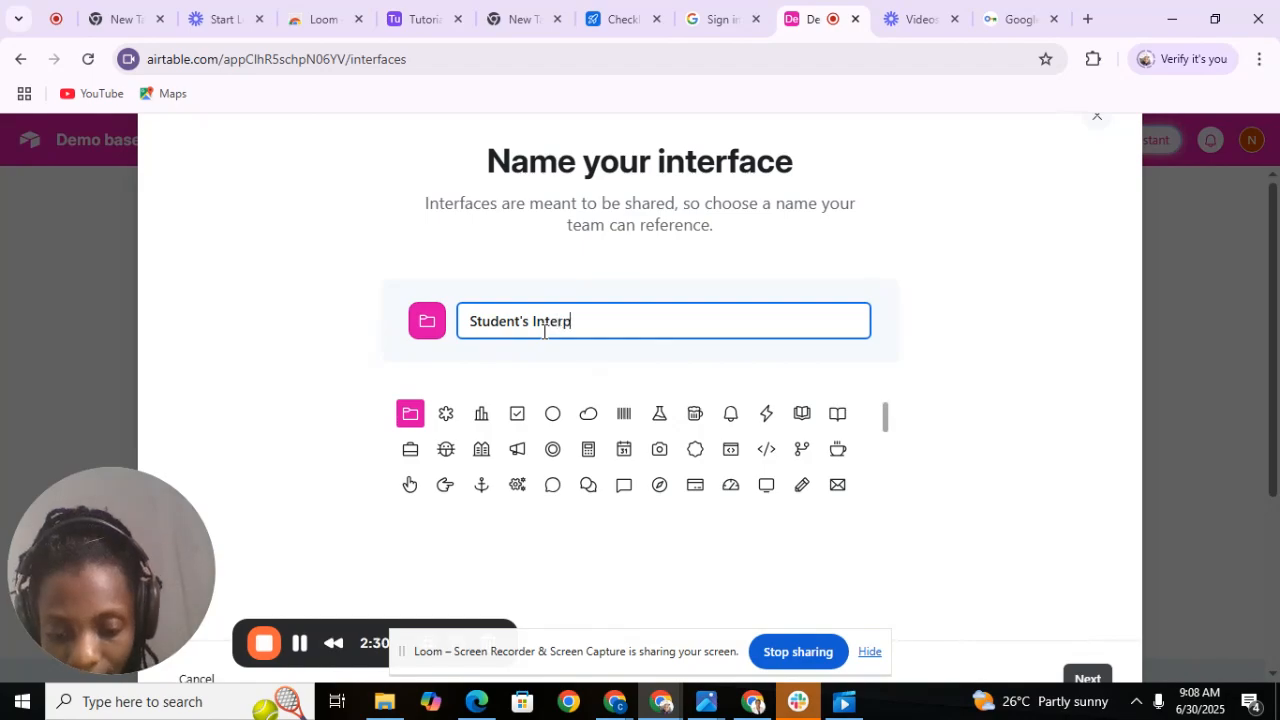
text(hase)
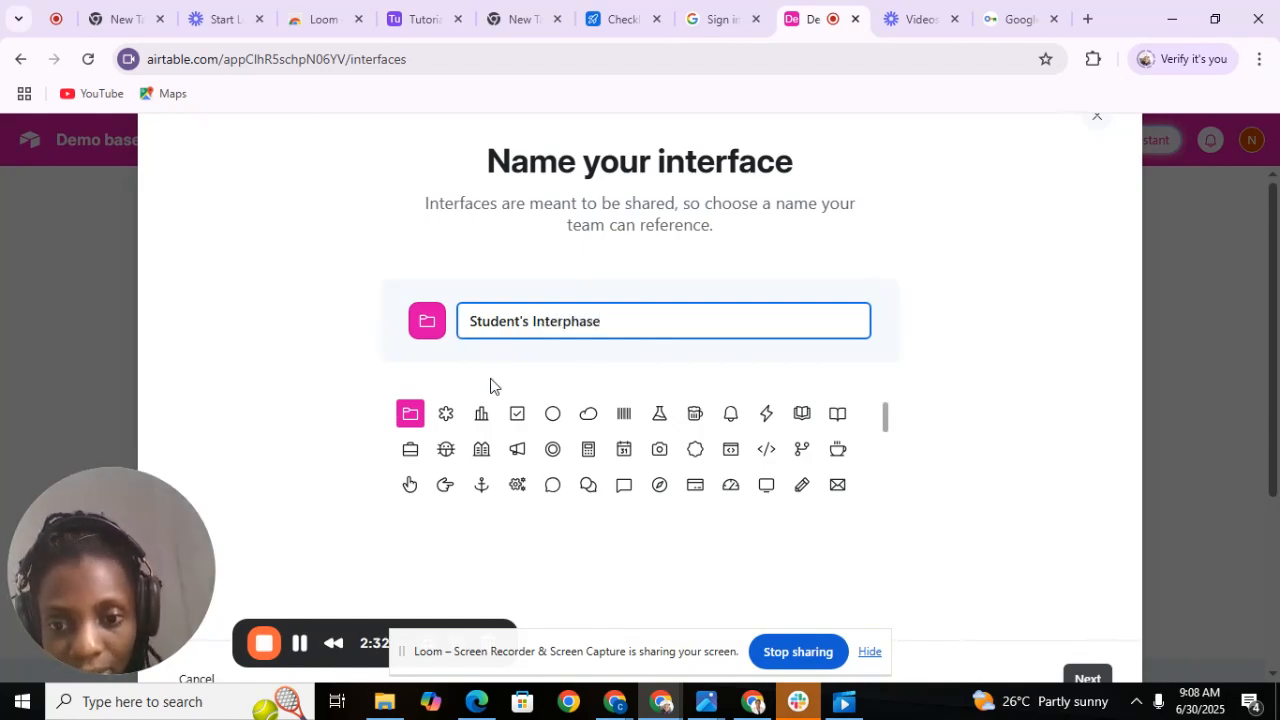
Choose the camera icon for the interface and continue to the layout selection
click(553, 451)
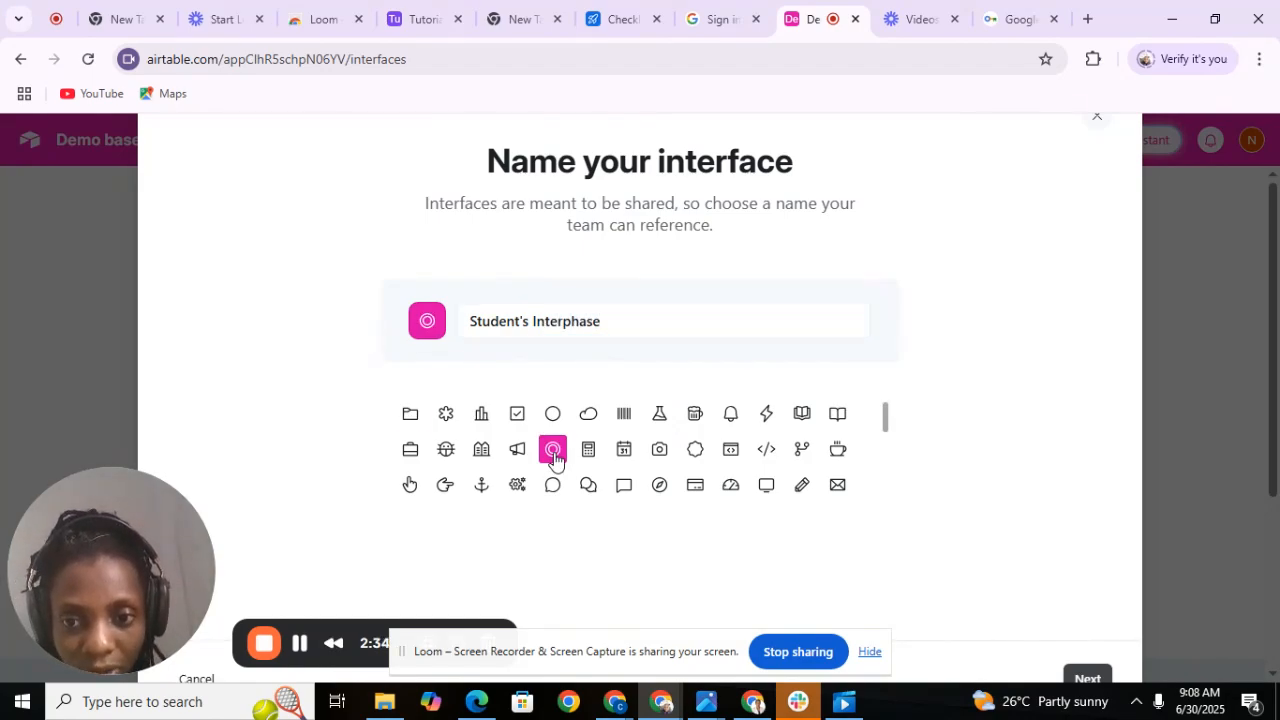
click(660, 451)
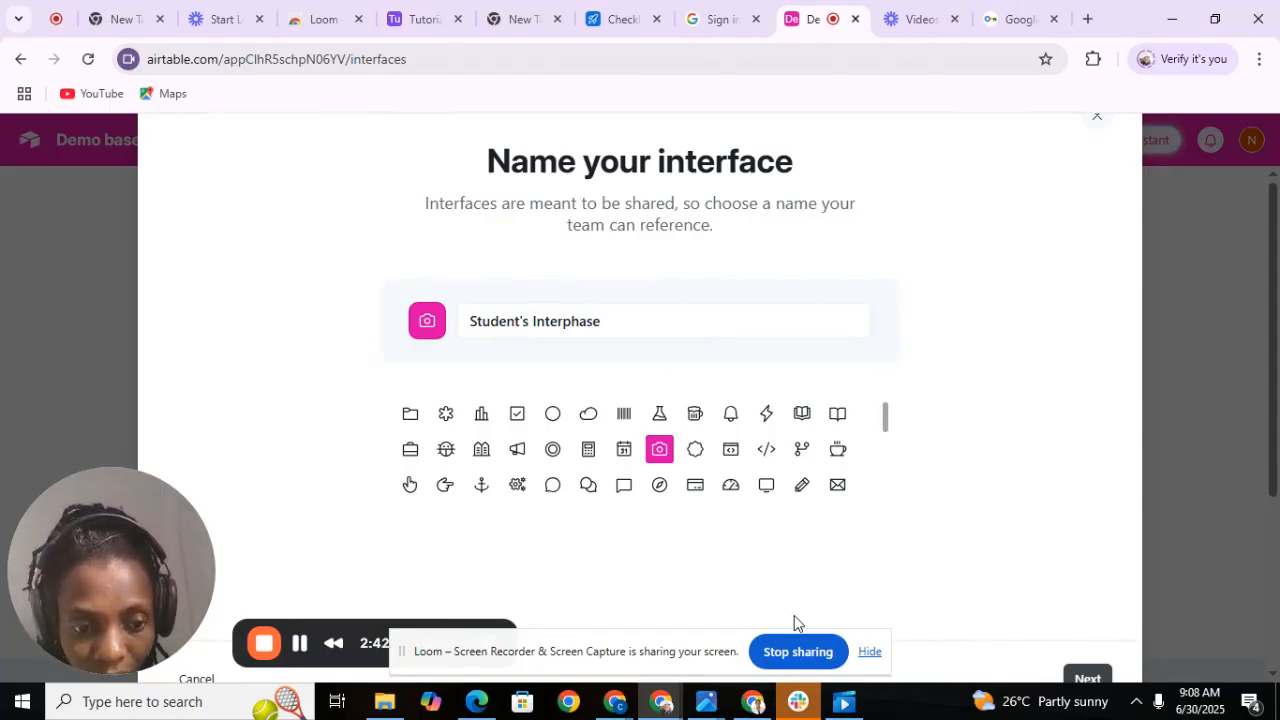
click(1088, 679)
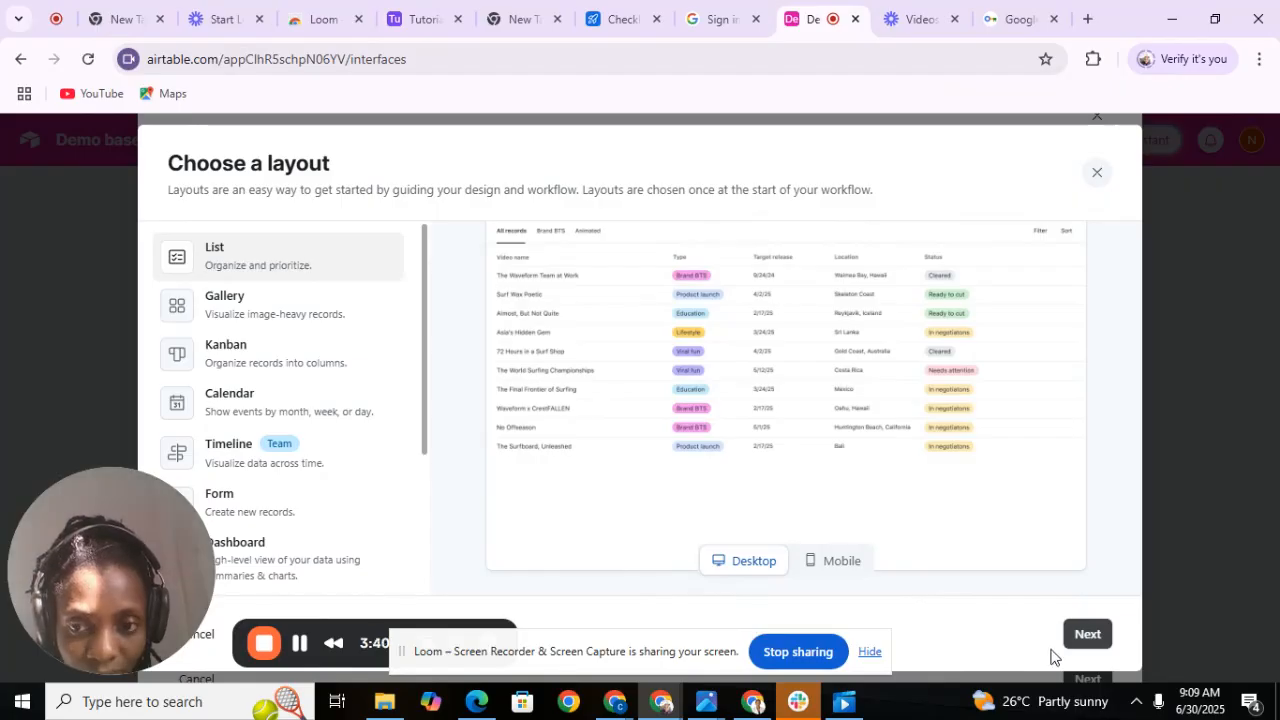
Create the interface page with the List layout connected to the Student Table
click(1082, 650)
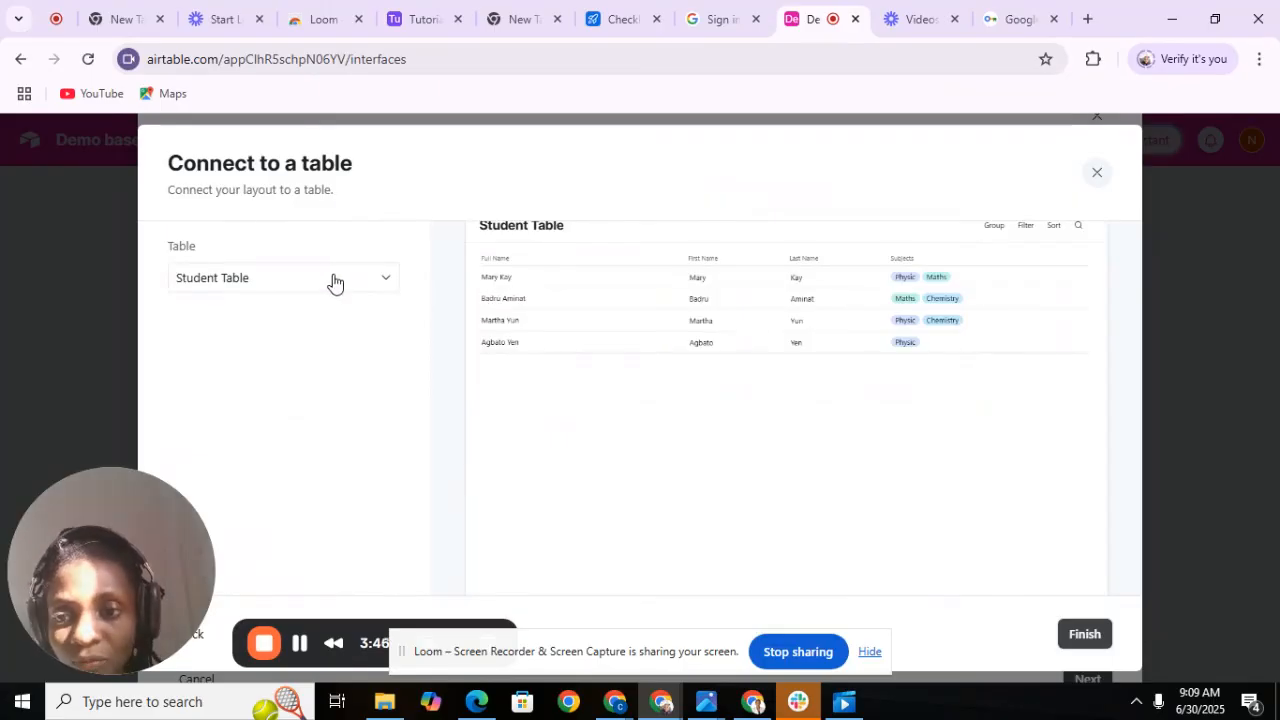
click(357, 290)
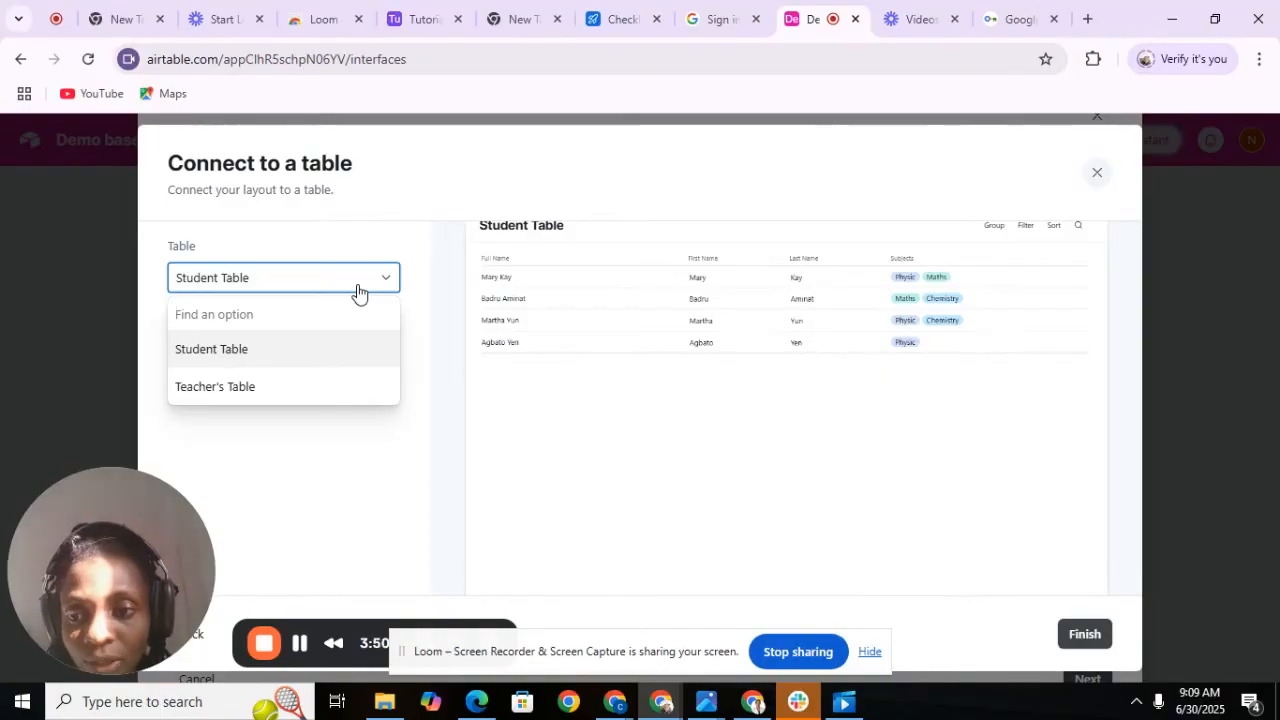
click(318, 360)
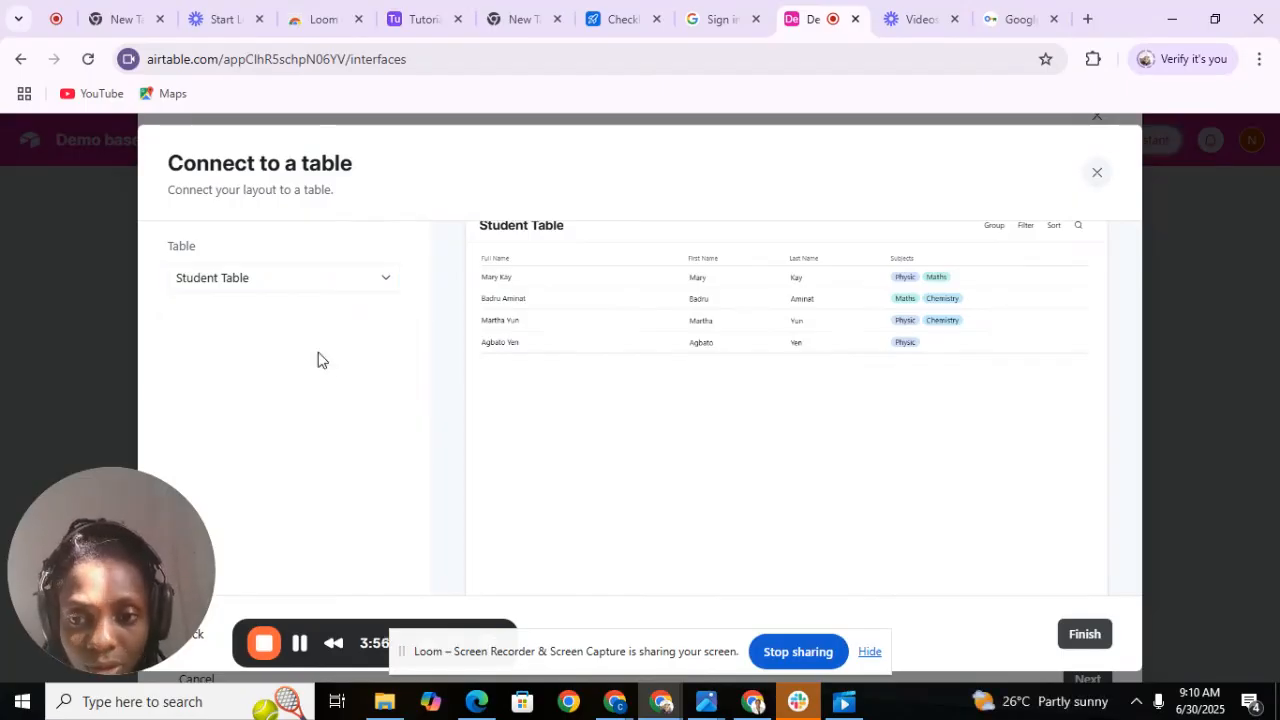
click(1084, 640)
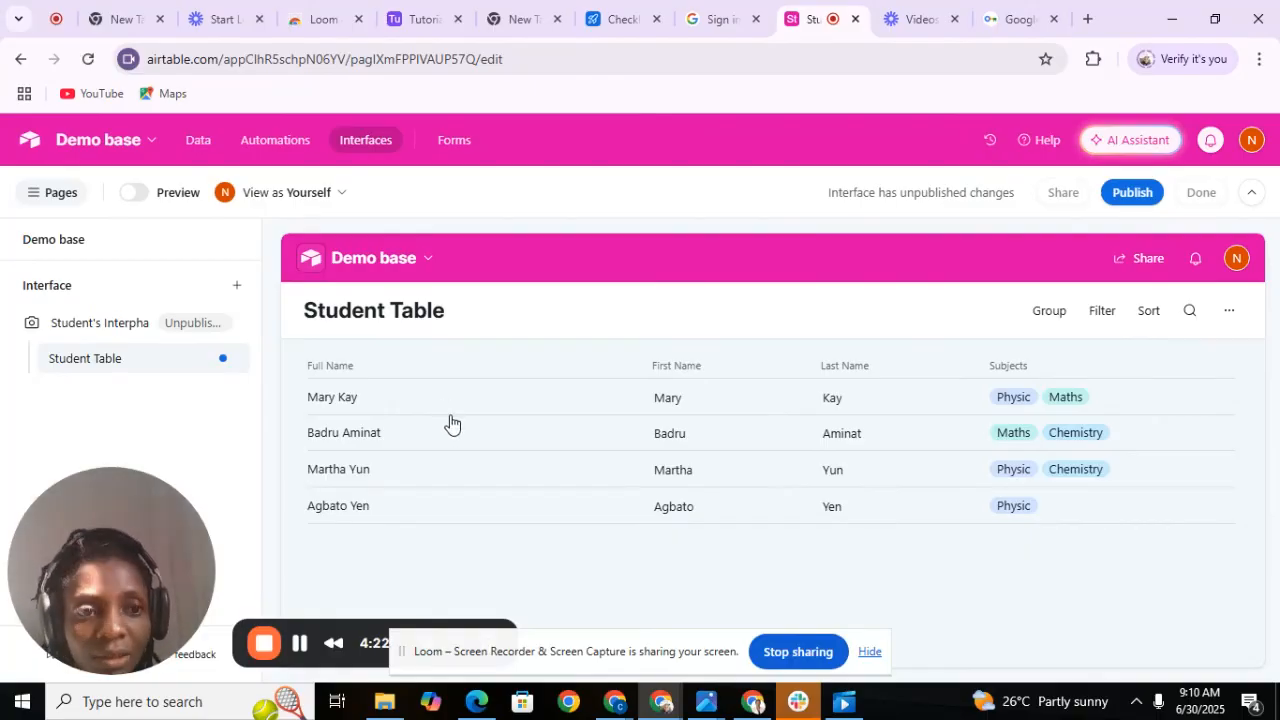
Change the title of the interface page to "Student Intephase"
click(471, 377)
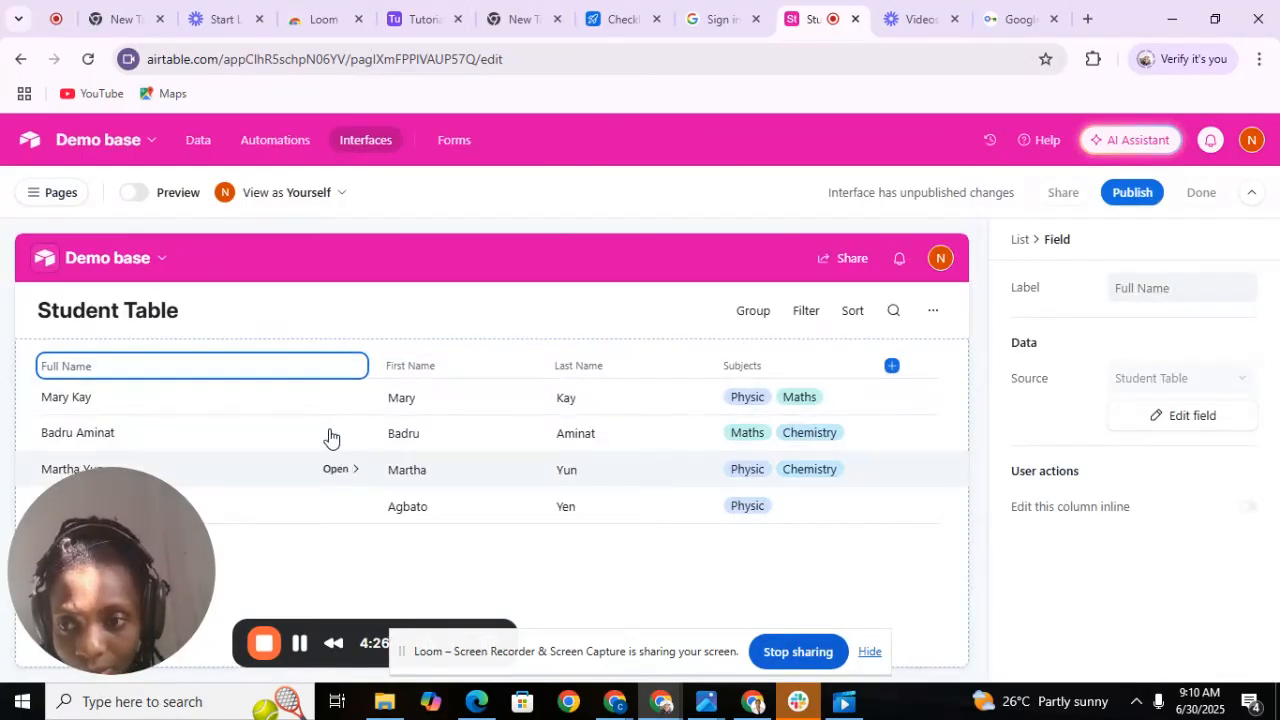
click(357, 307)
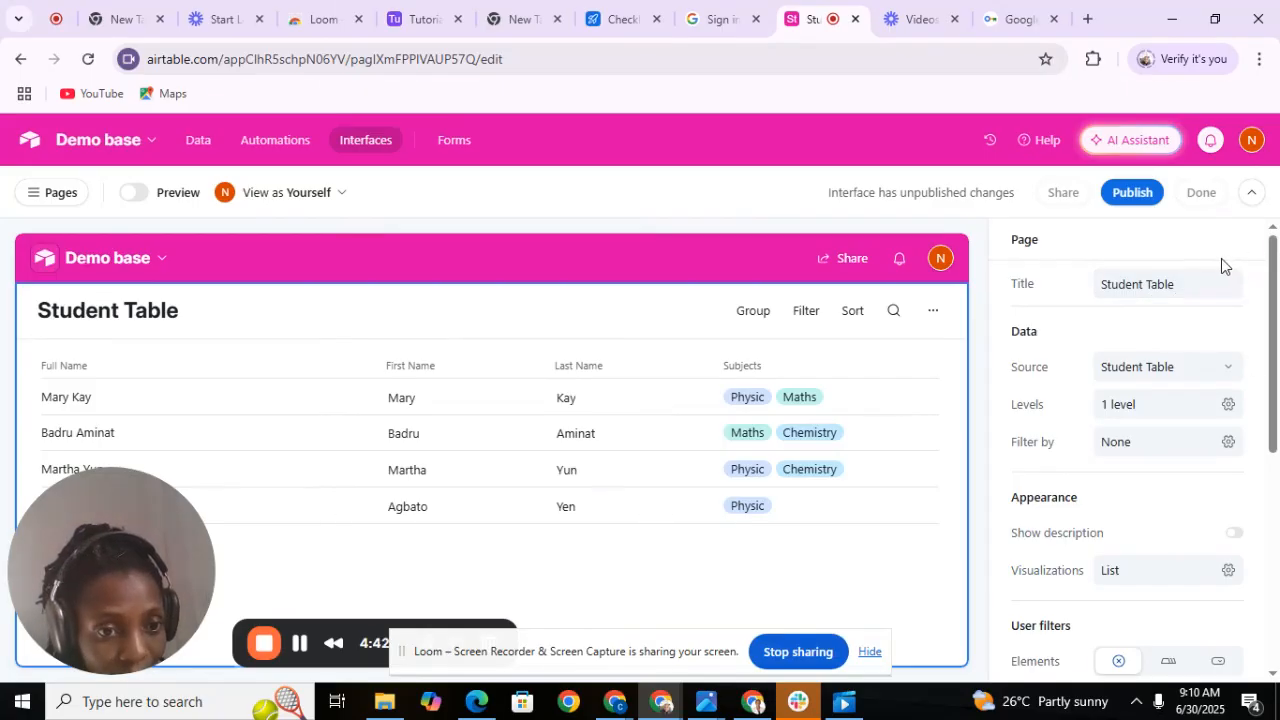
click(1182, 286)
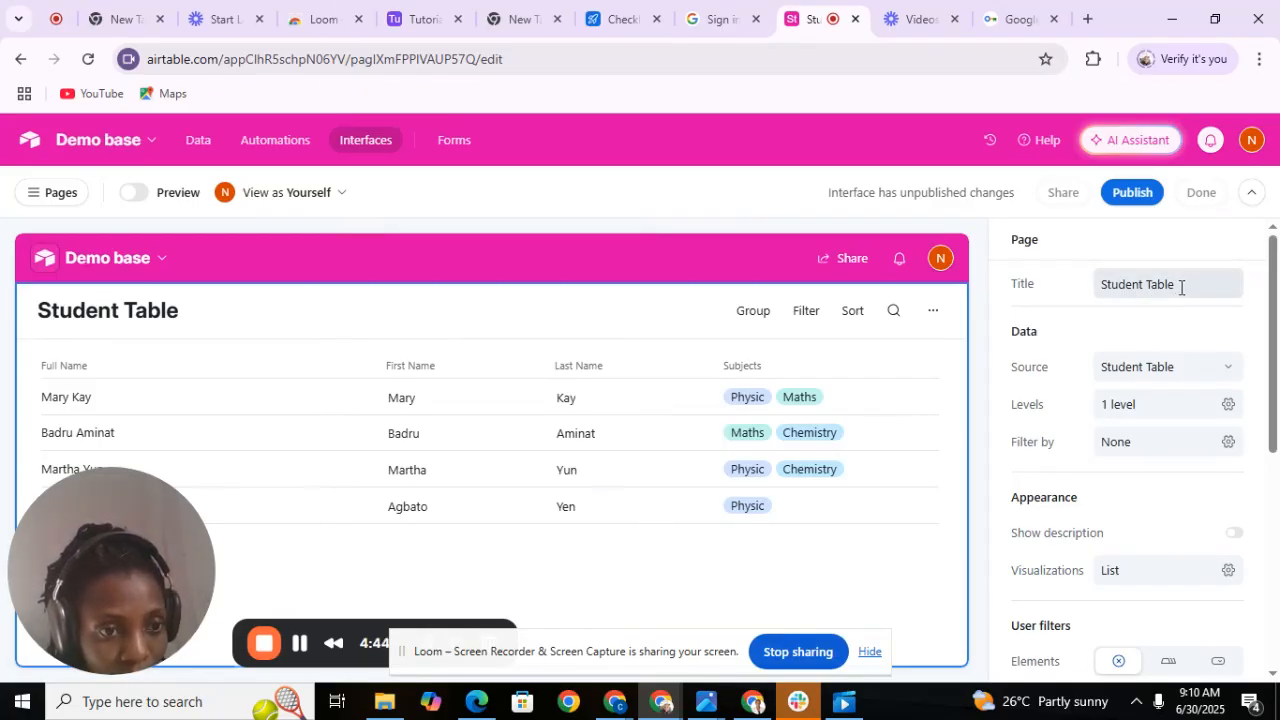
key(ctrl+a)
click(1181, 287)
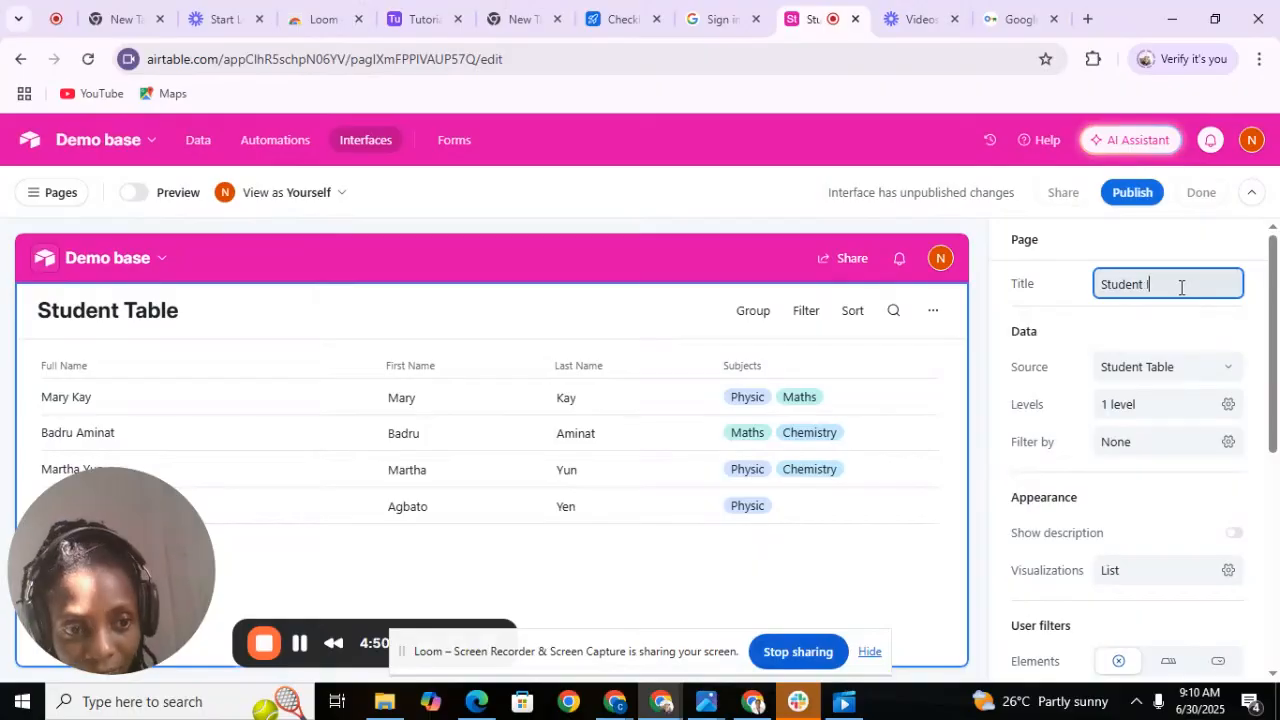
text(Inte)
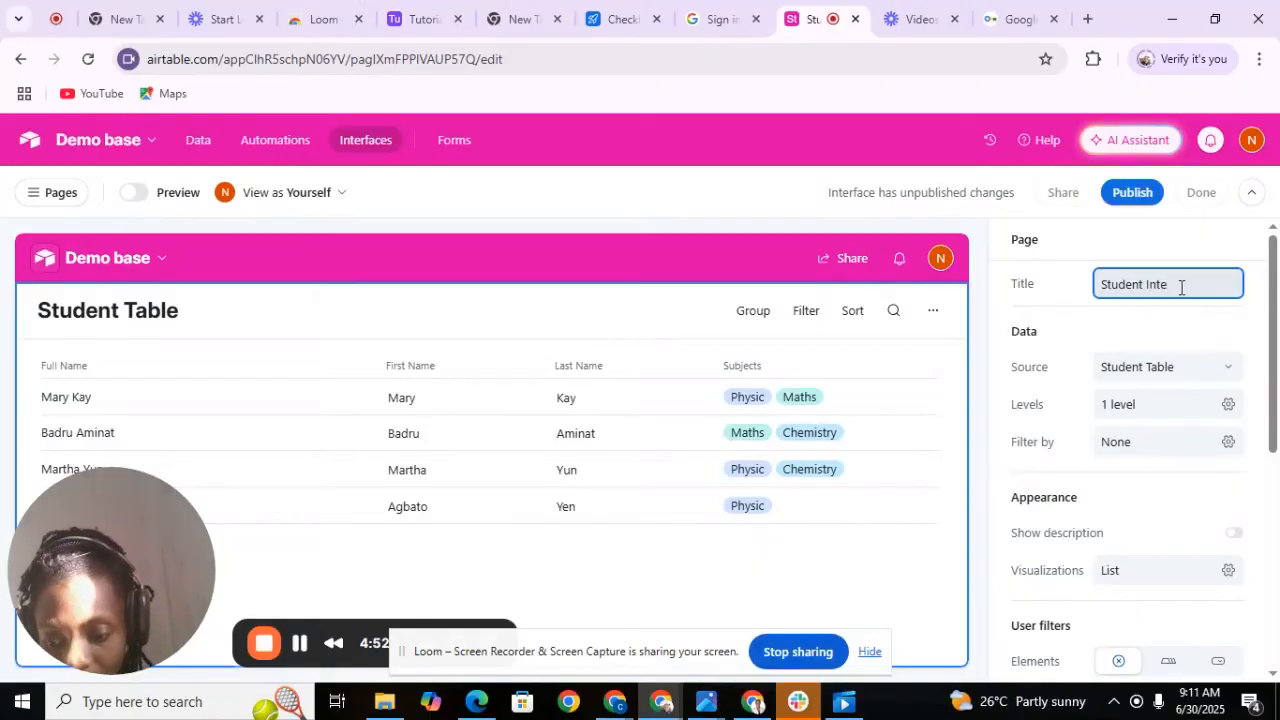
text(phase)
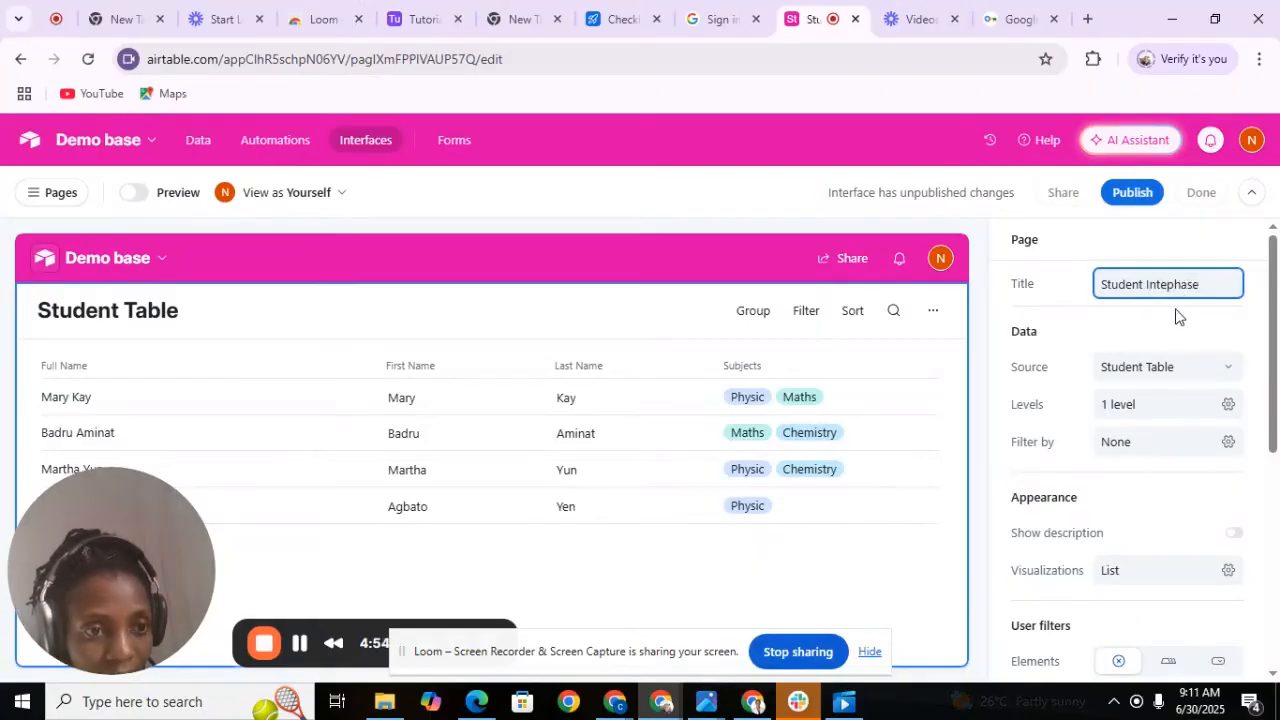
Review the page's available data source tables and visualization types without changing them
click(1151, 376)
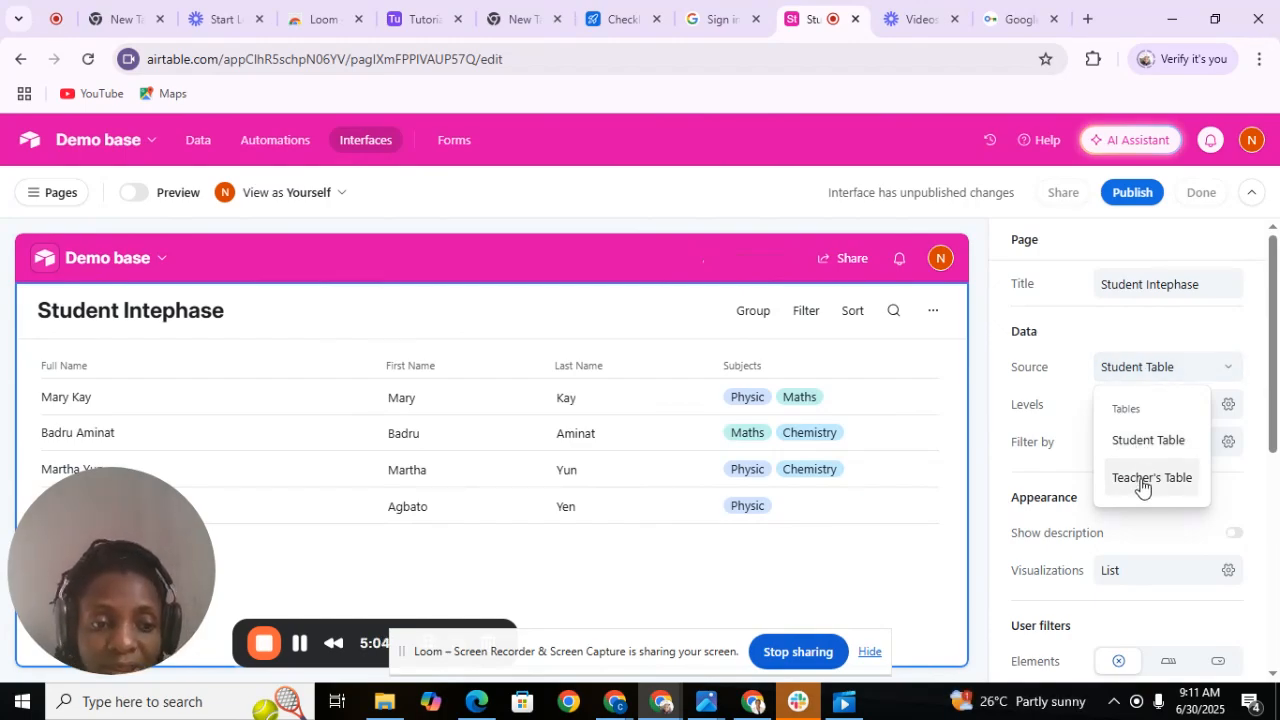
click(1083, 484)
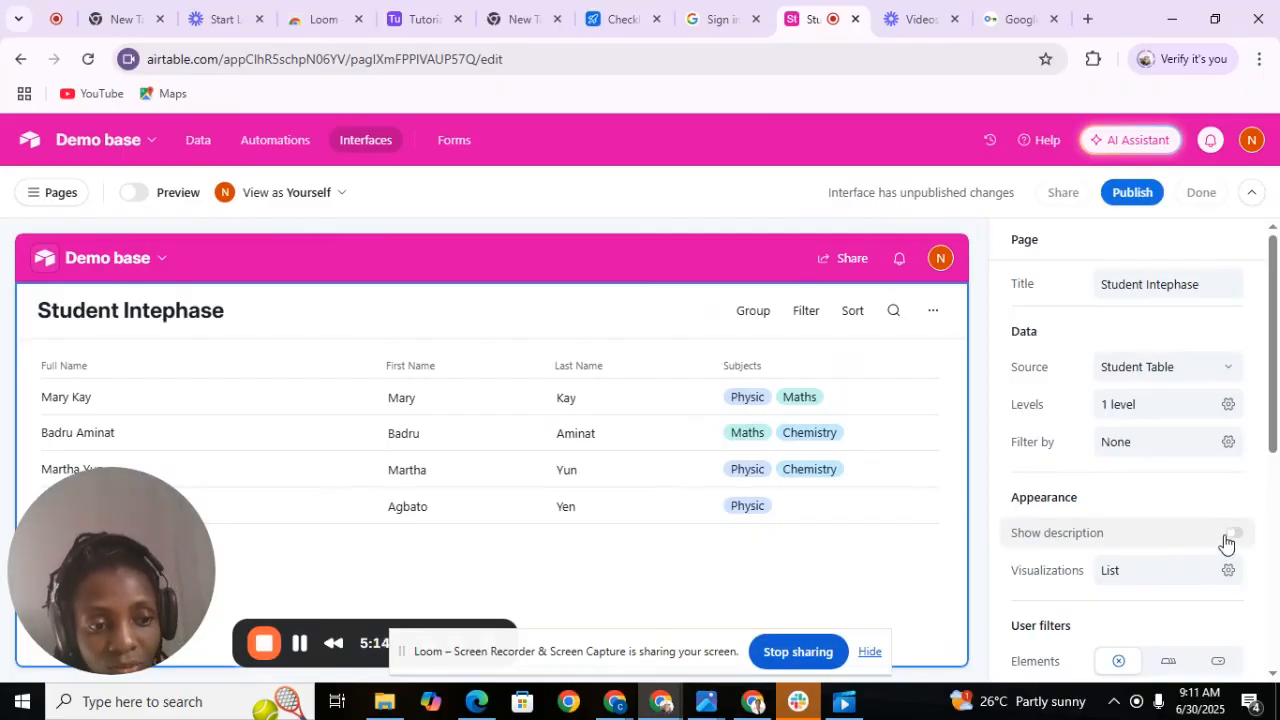
click(1150, 575)
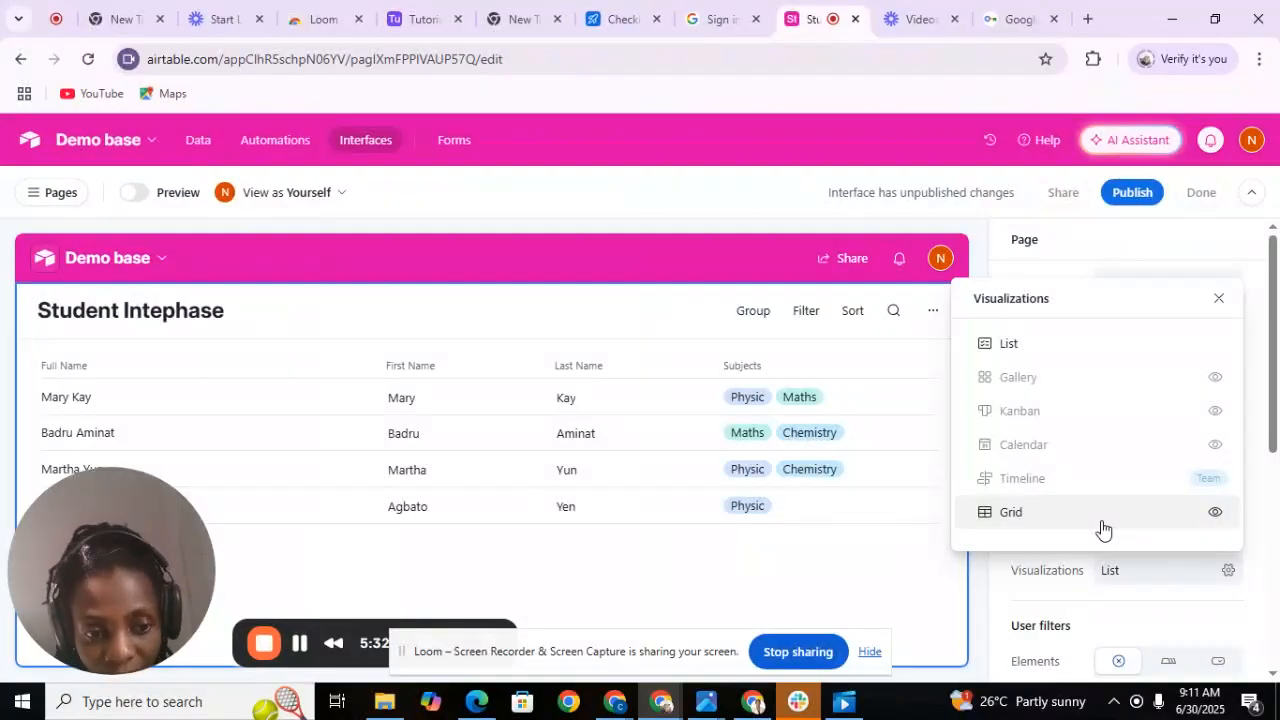
click(1219, 300)
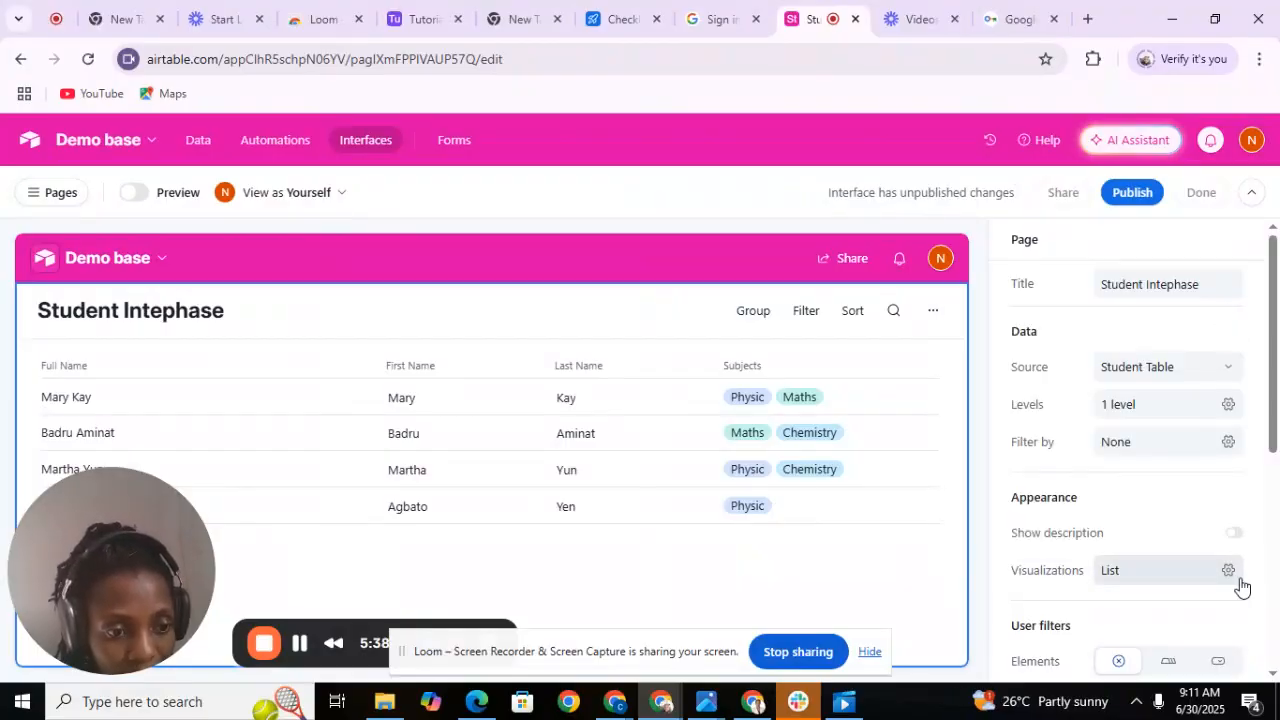
Set the page's user filter elements to None
scroll(1118, 655, down, 2)
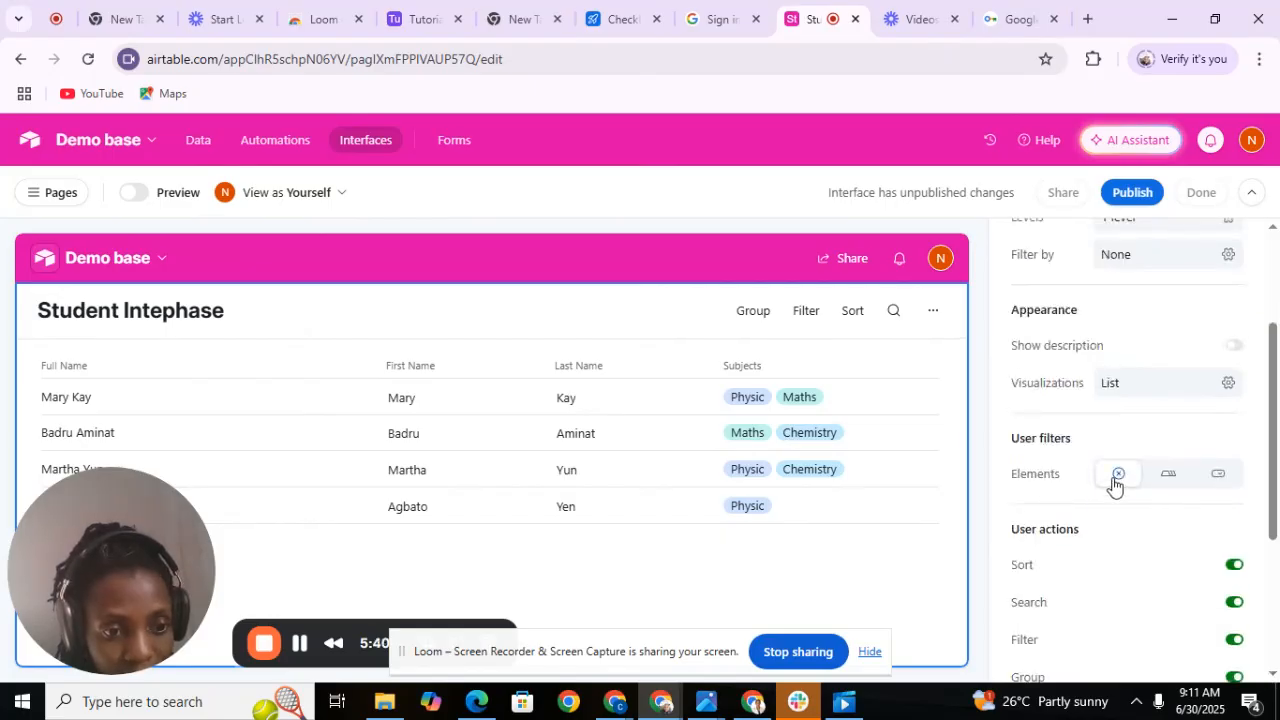
click(1115, 482)
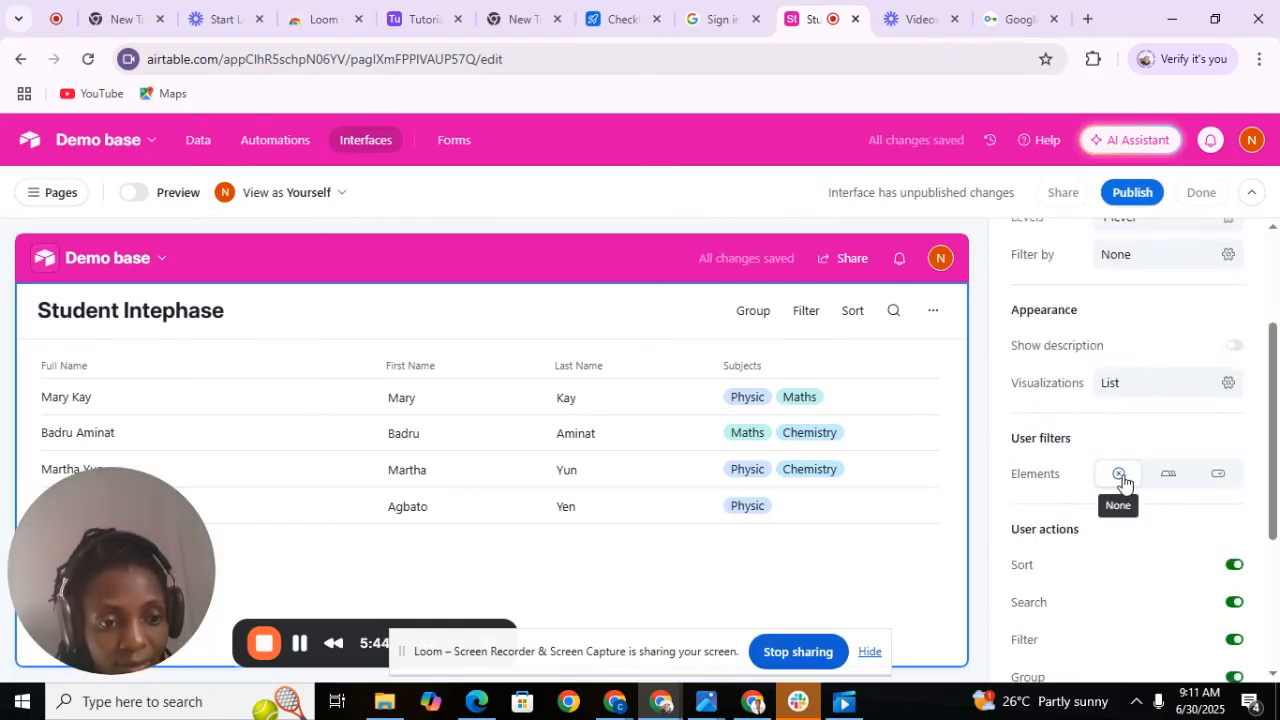
click(1123, 482)
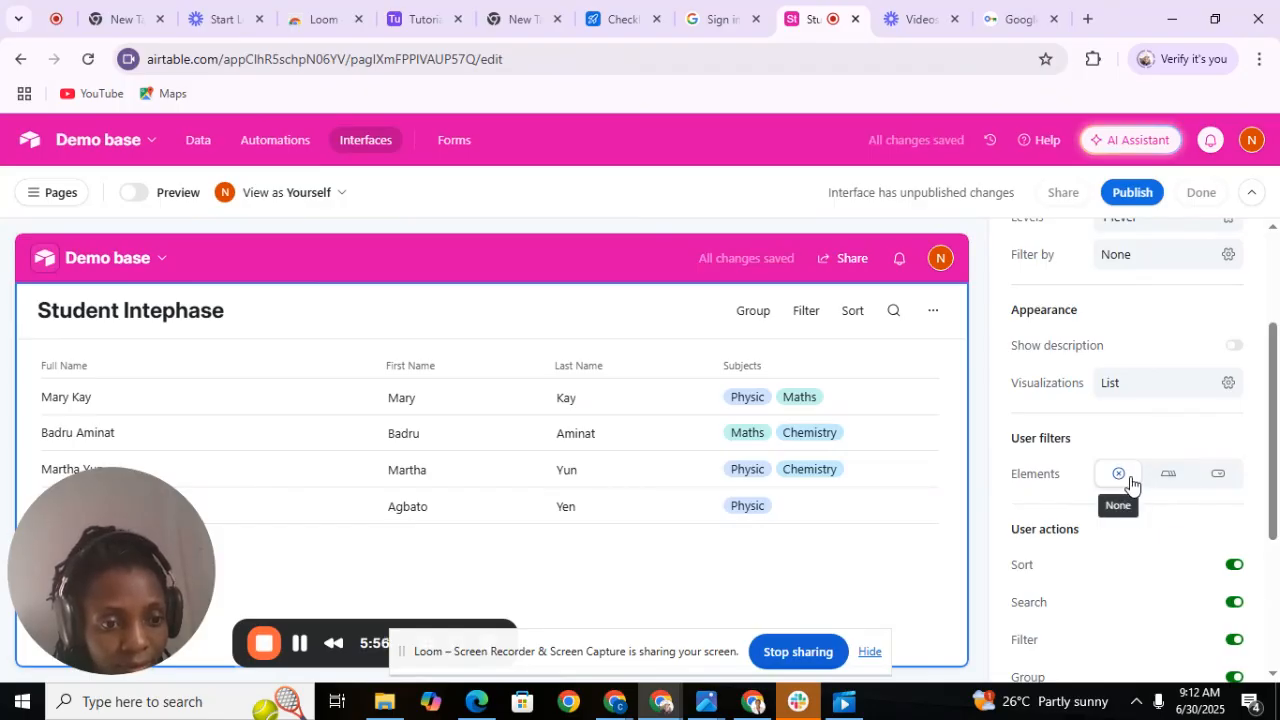
click(1120, 485)
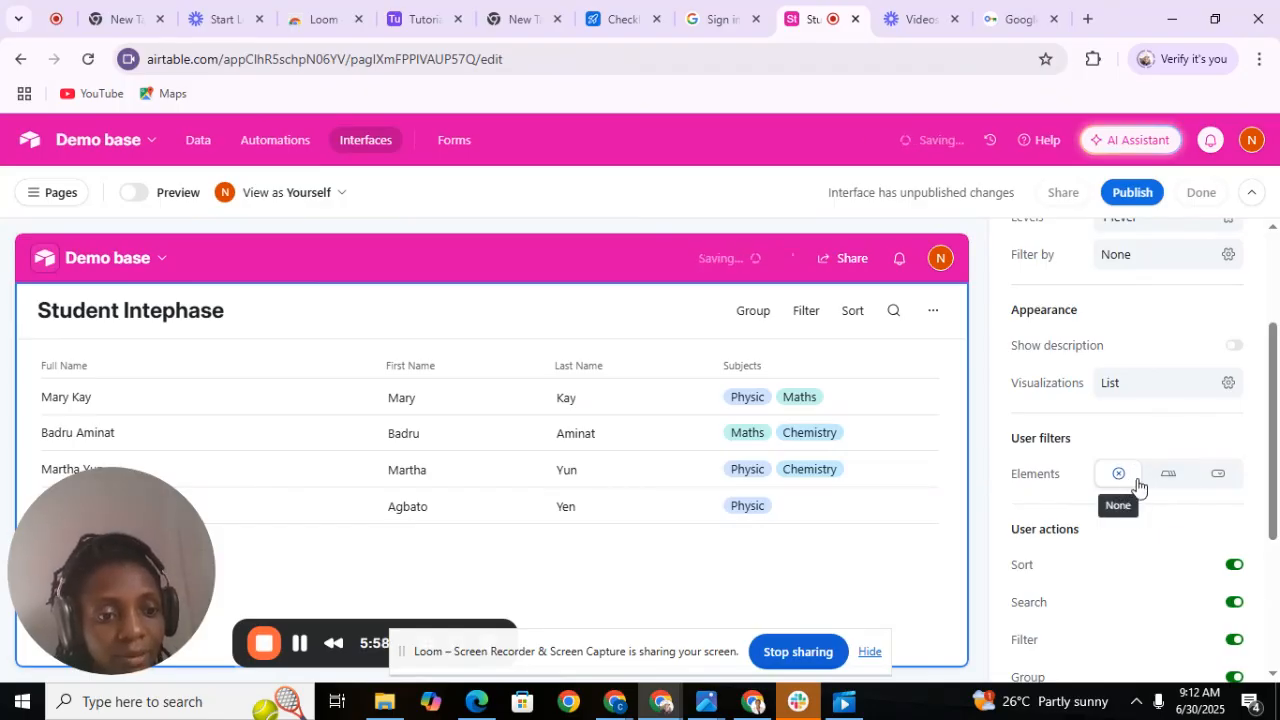
Set the page's user filter elements to tabs and add a second tab beside the first one
click(1162, 480)
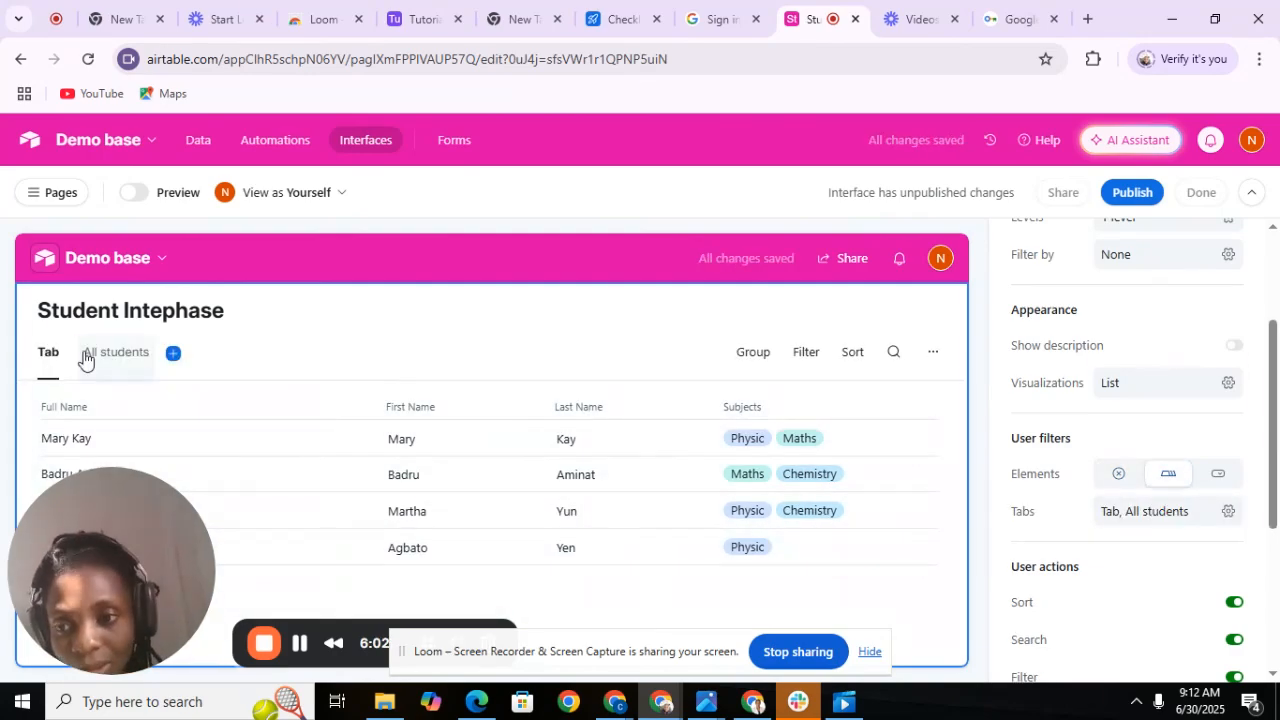
click(173, 357)
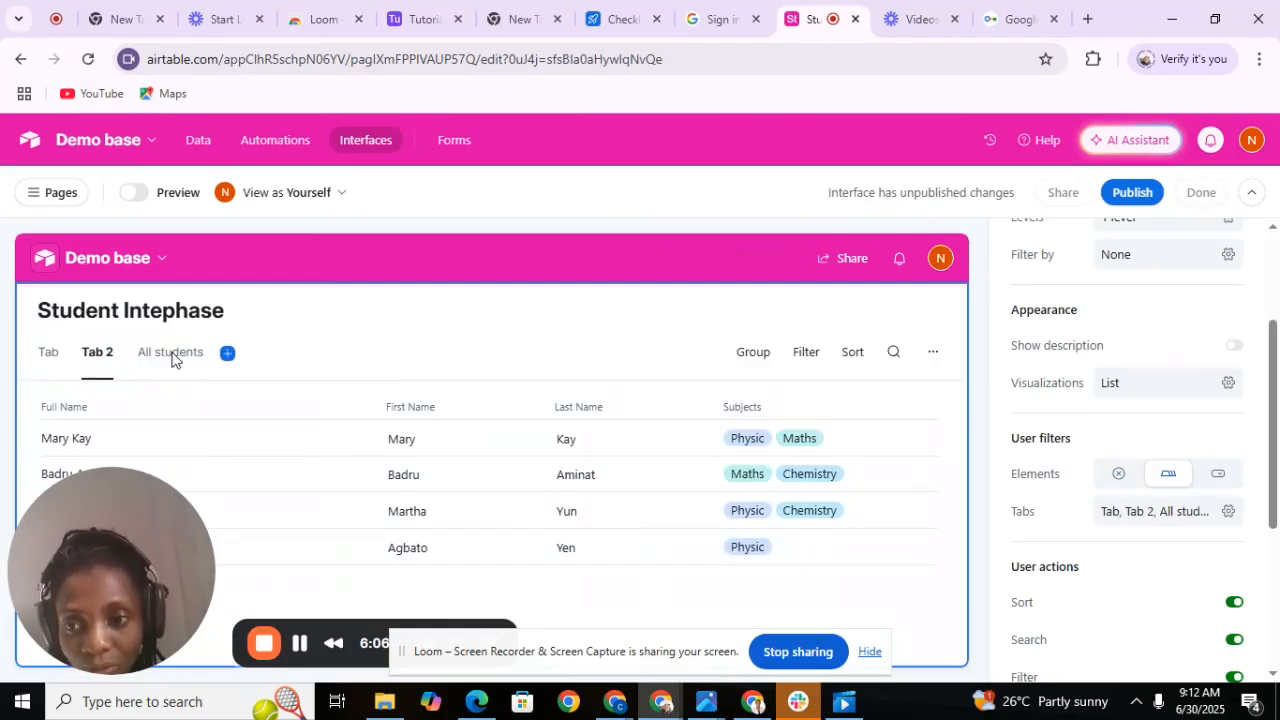
Filter Tab 2 to records whose First Name contains the first student's first name, and compare its records with the first tab
click(105, 366)
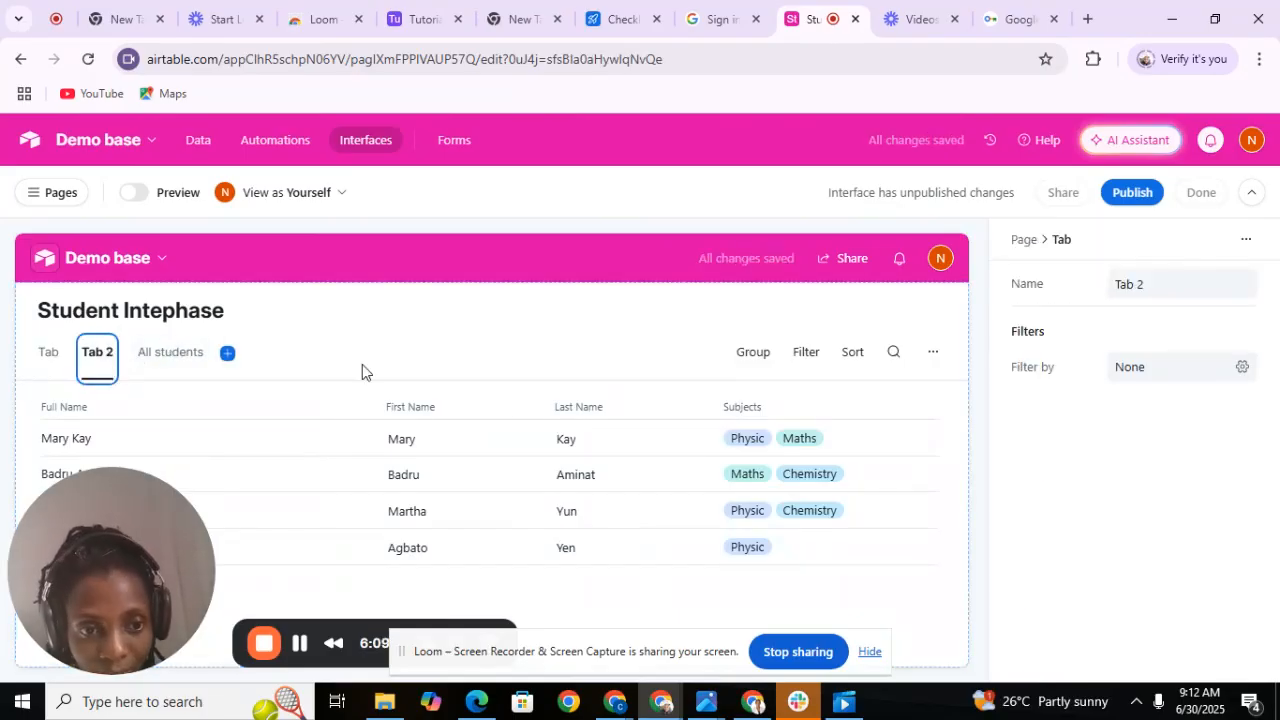
click(1157, 376)
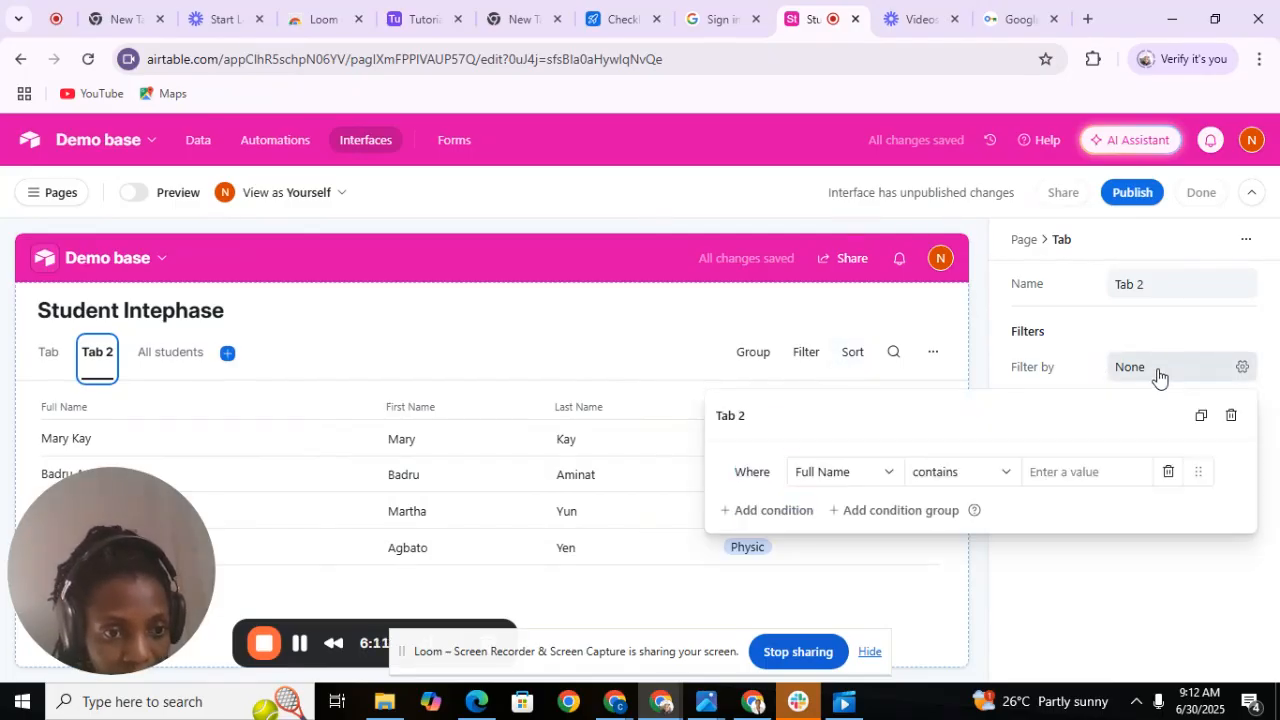
click(840, 480)
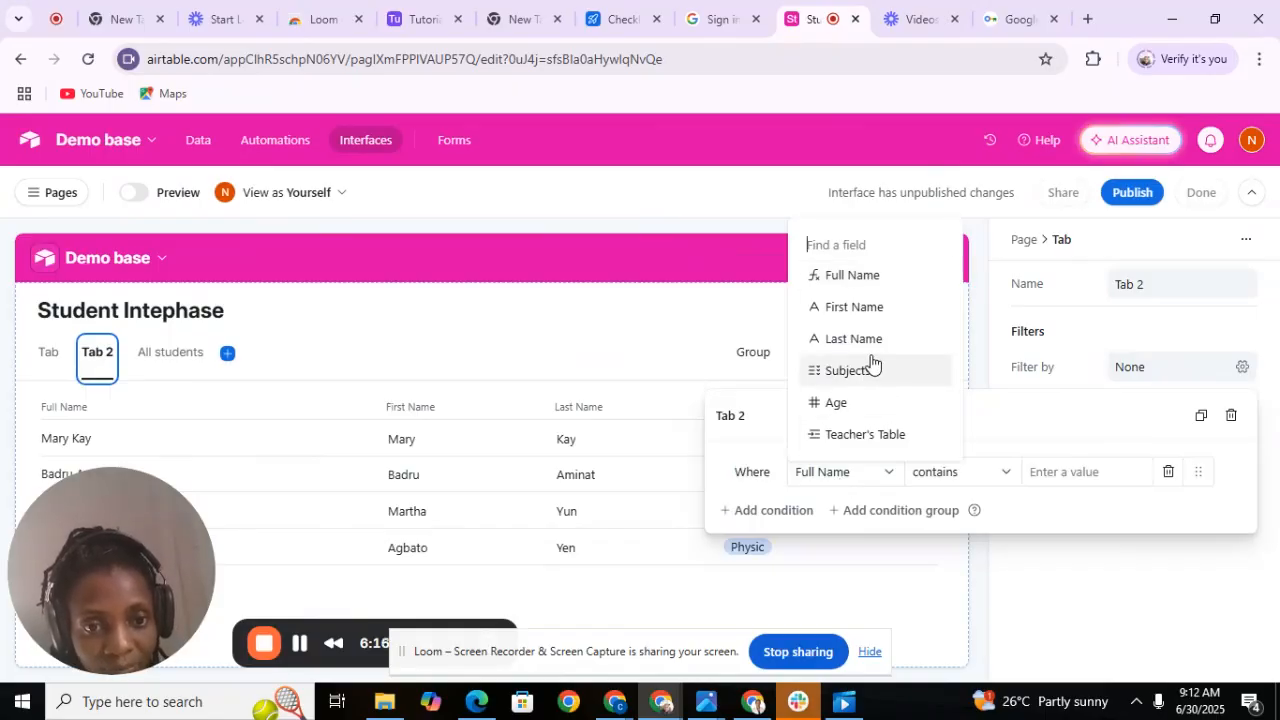
click(873, 312)
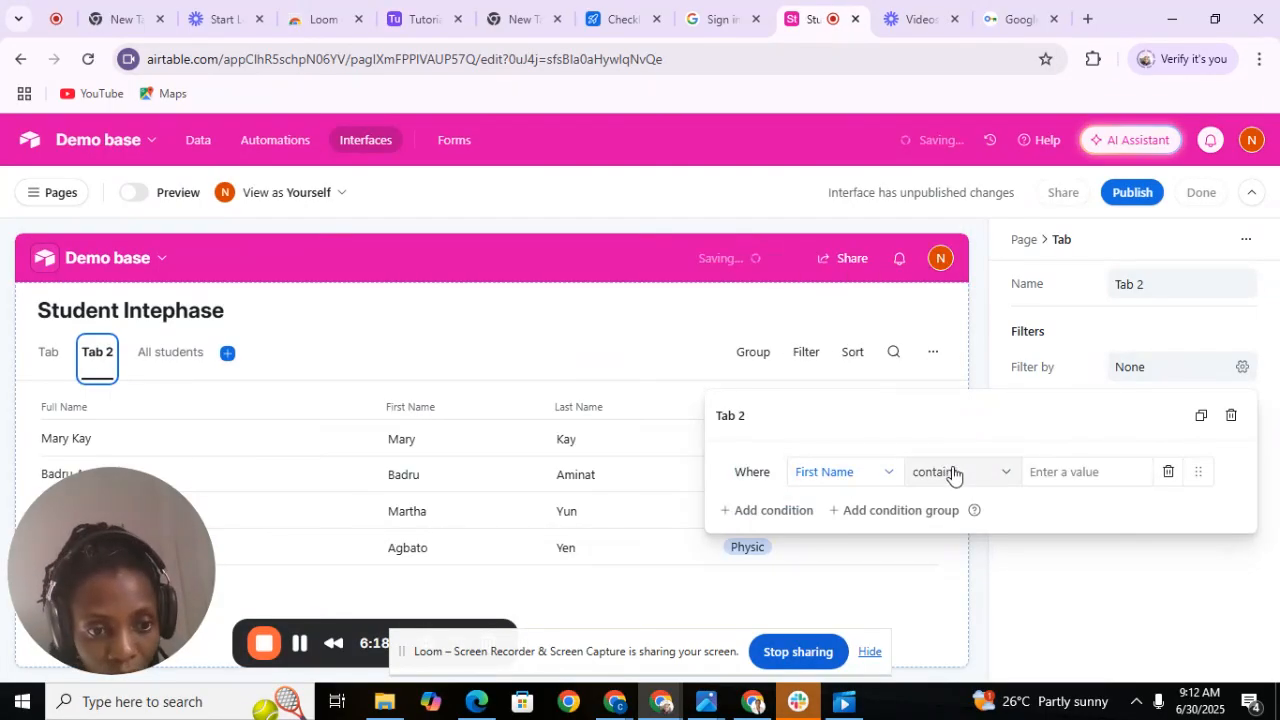
click(1064, 469)
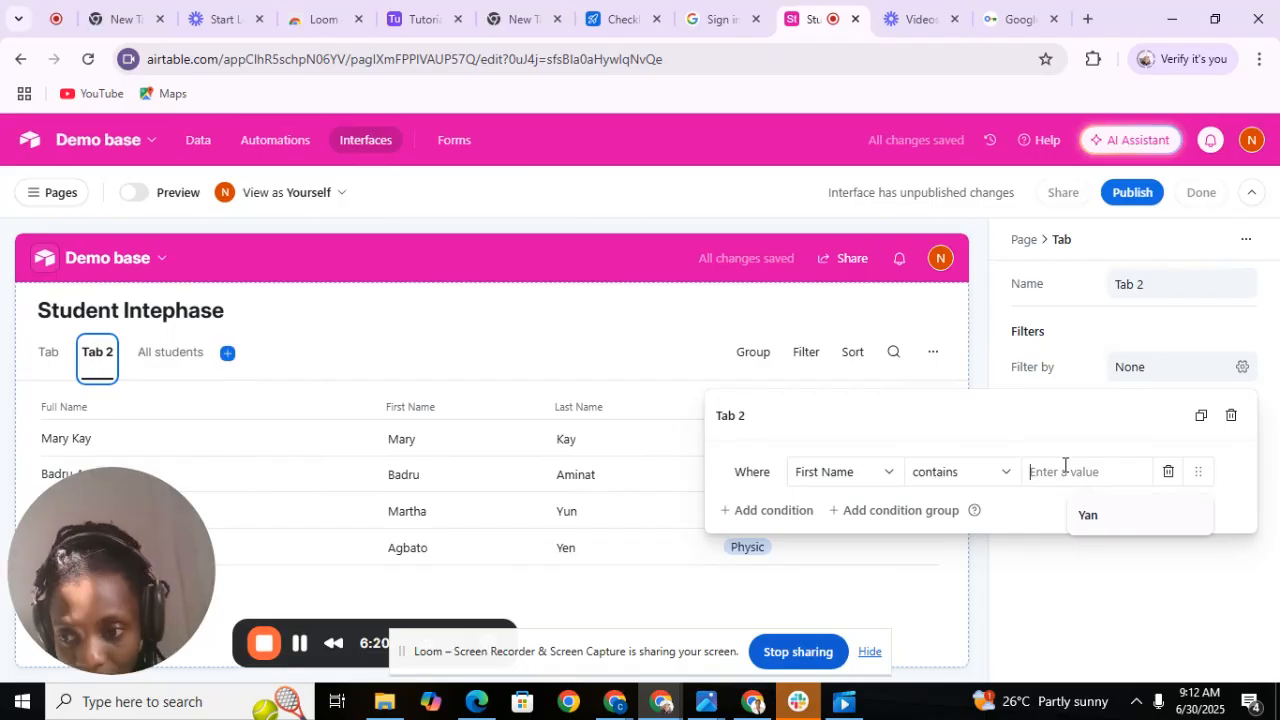
text(Ma)
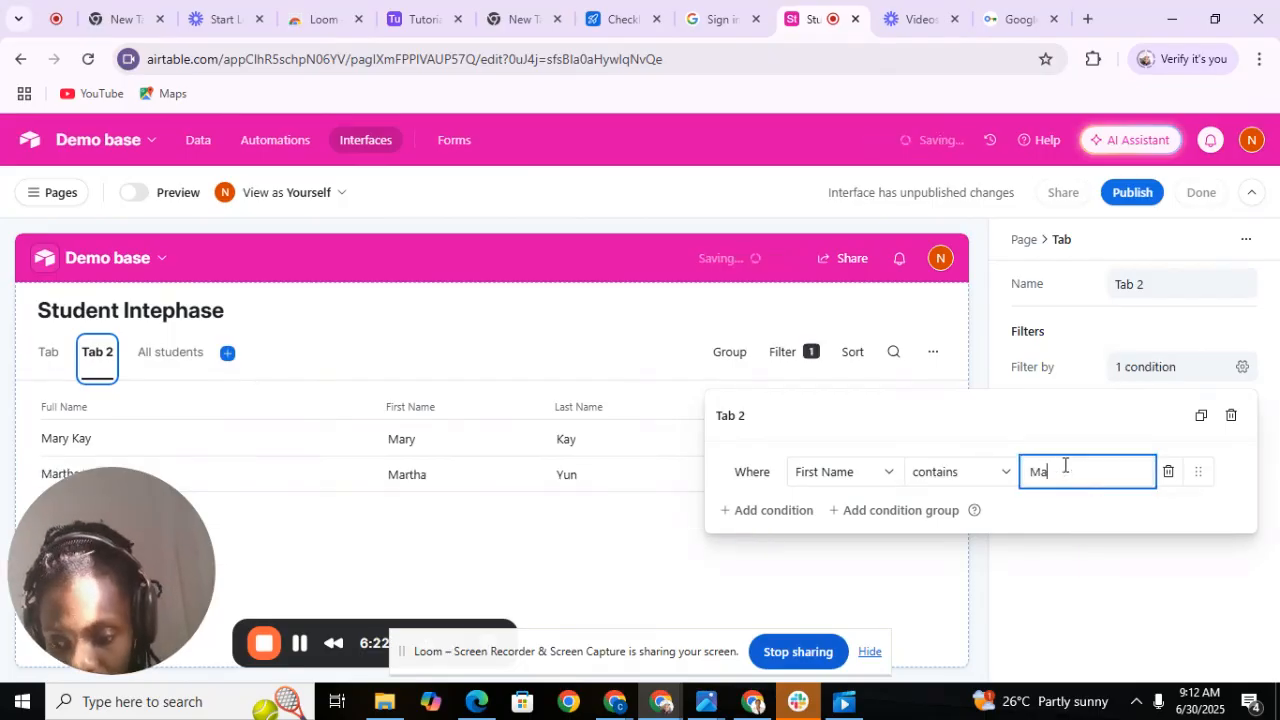
text(ry)
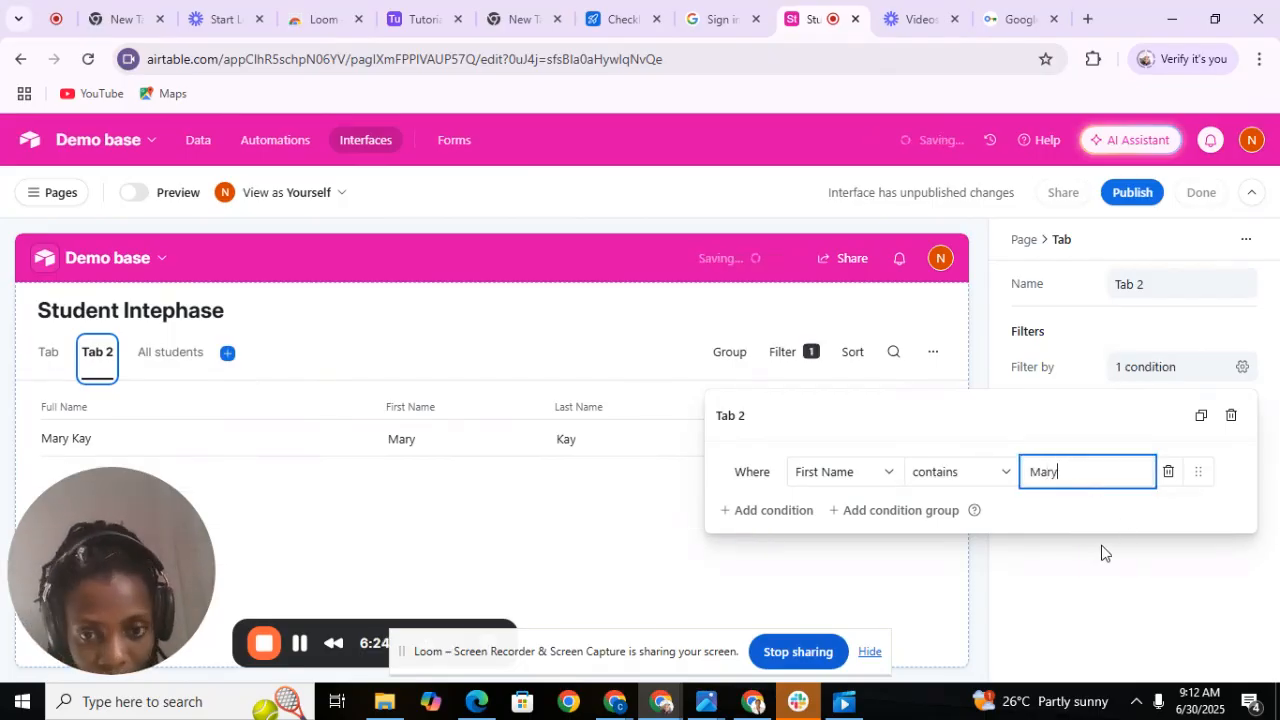
click(910, 578)
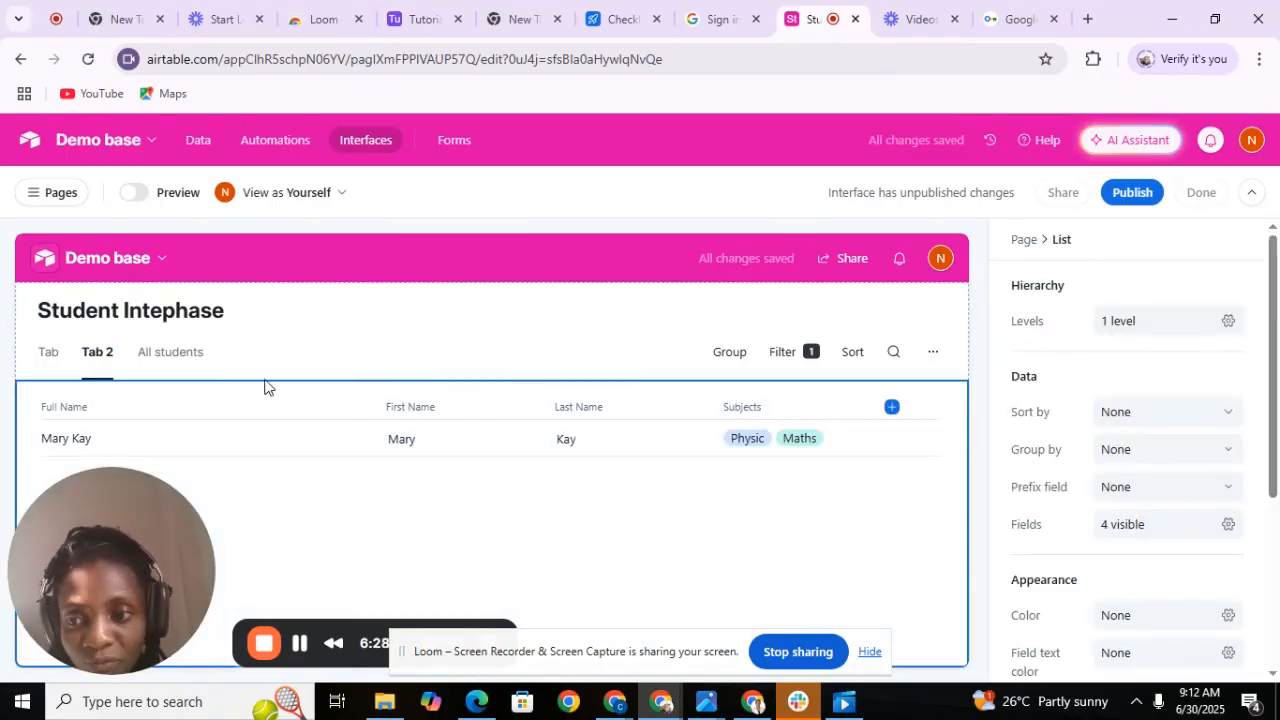
click(49, 356)
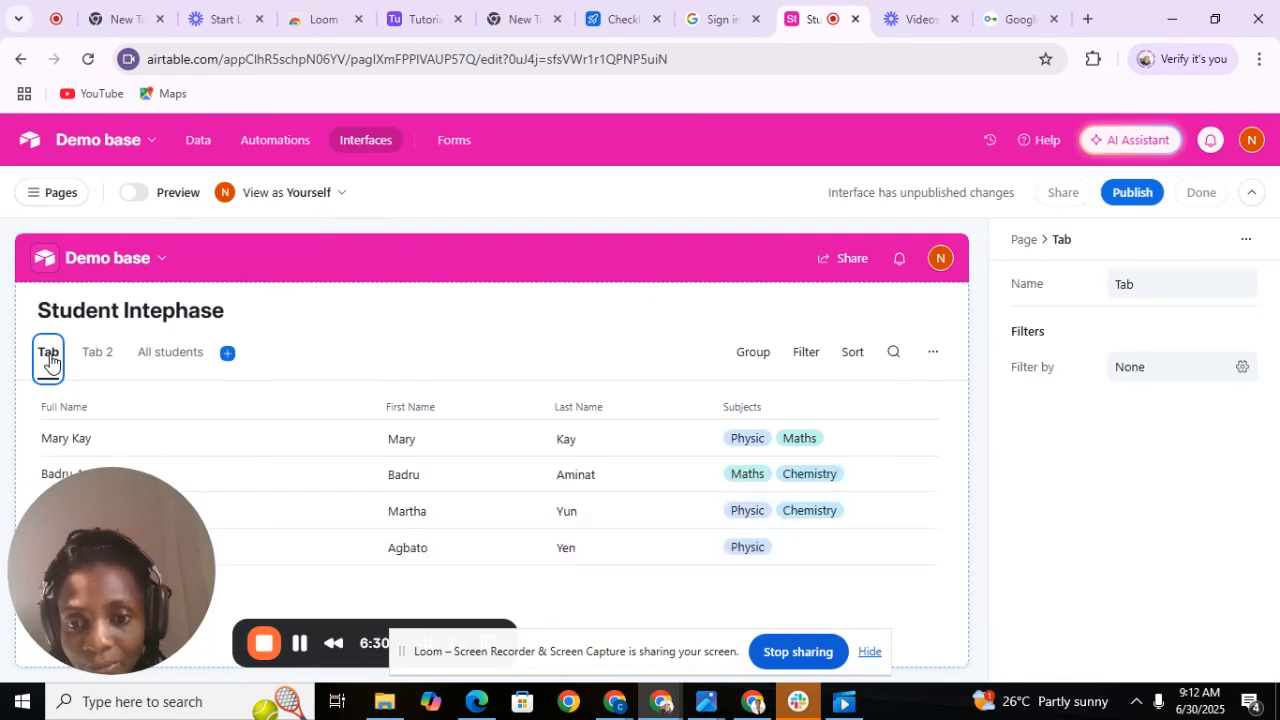
click(100, 352)
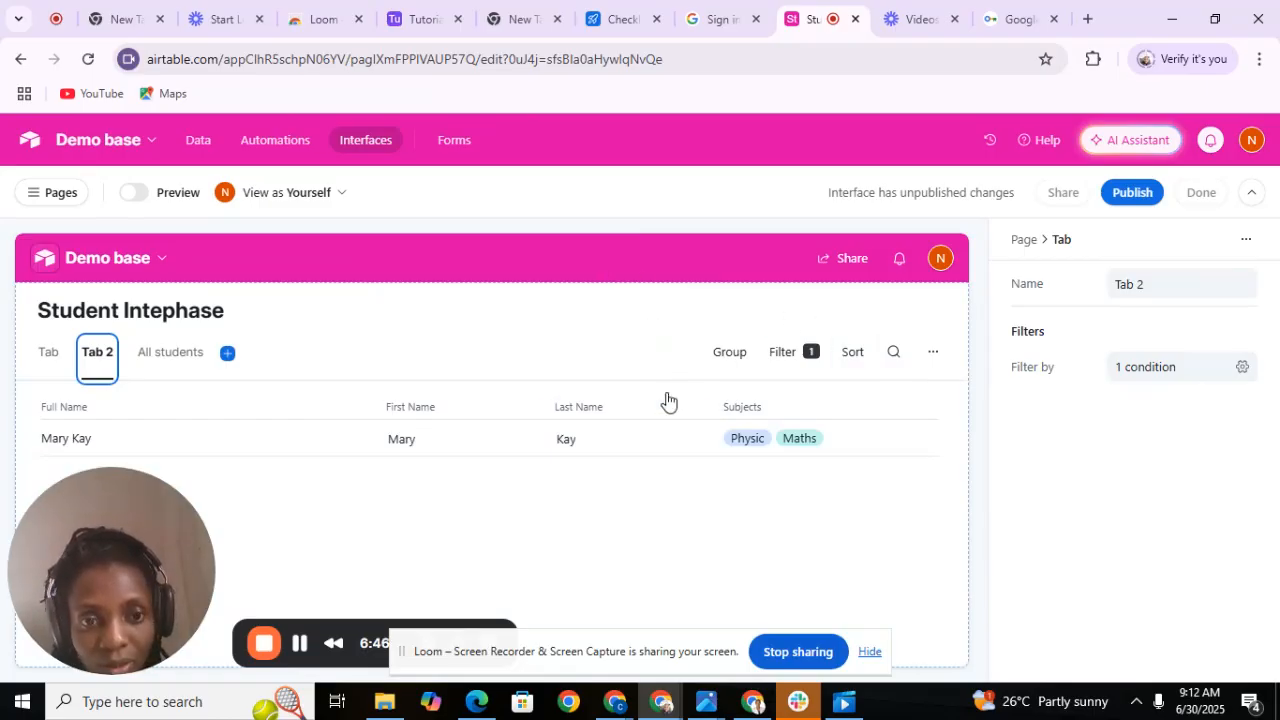
Turn off the page's Sort user action, and switch its Filter user action off and back on
click(493, 317)
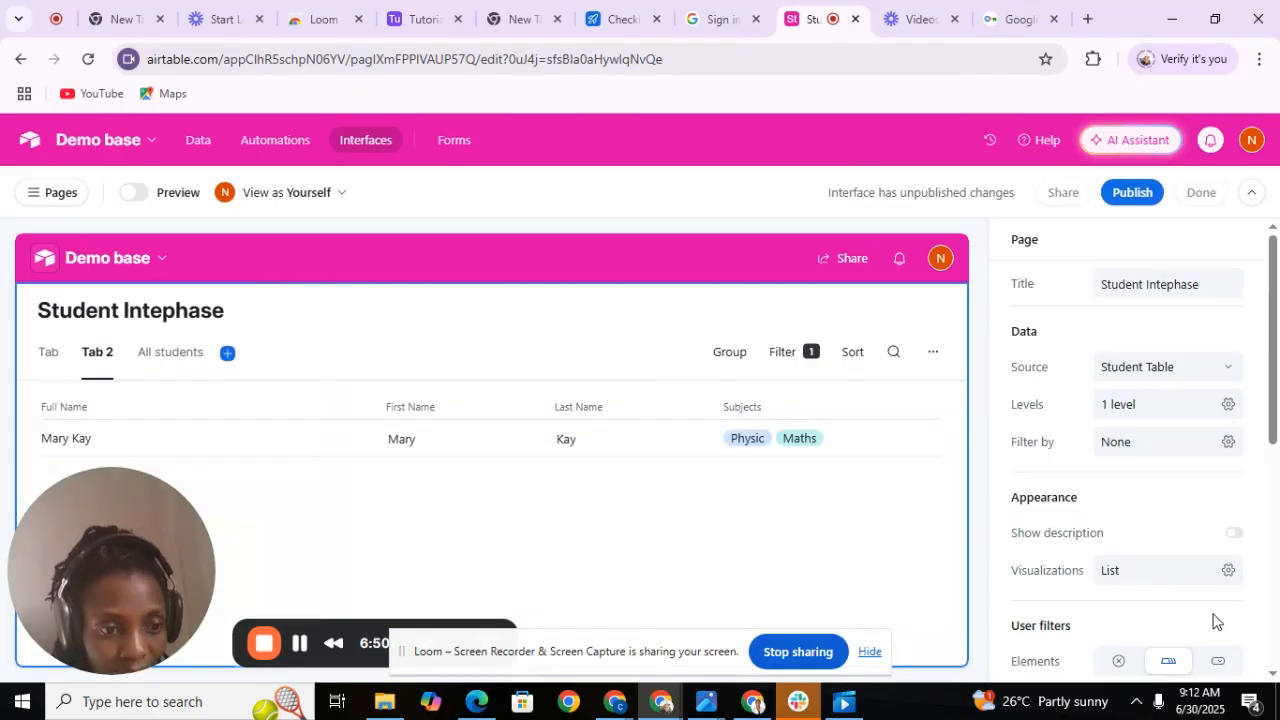
scroll(1274, 676, down, 5)
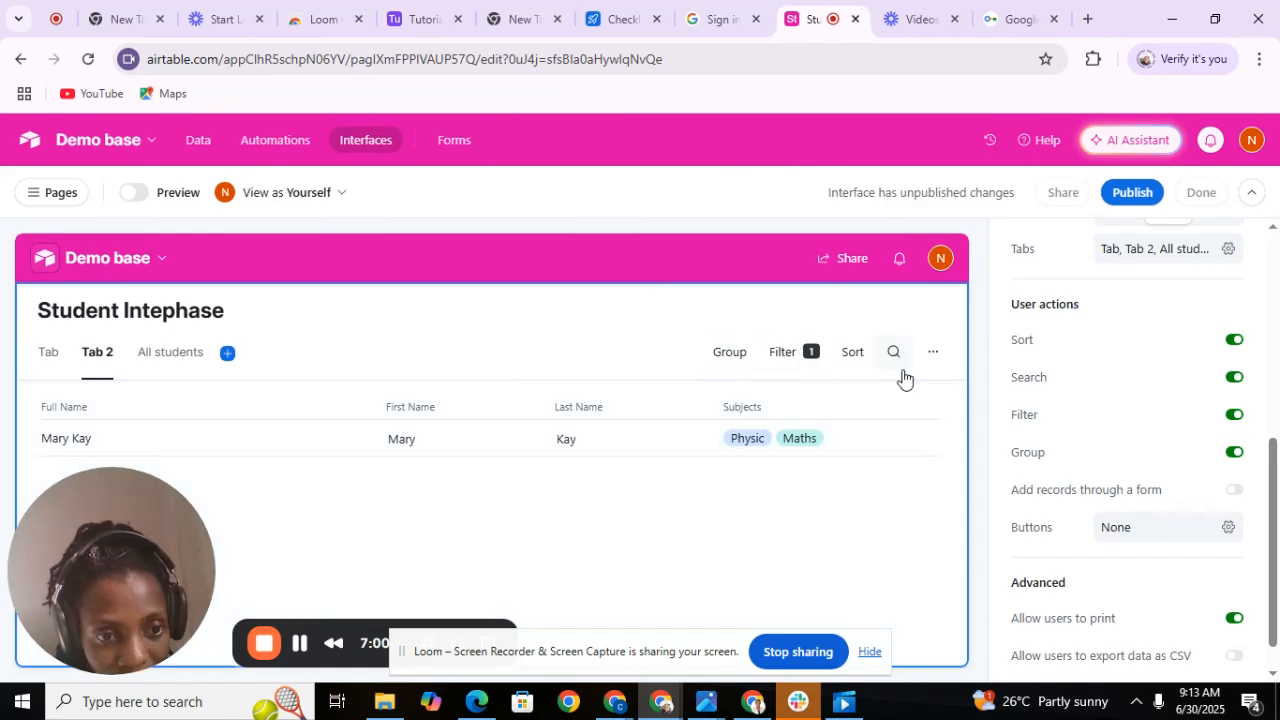
click(1231, 343)
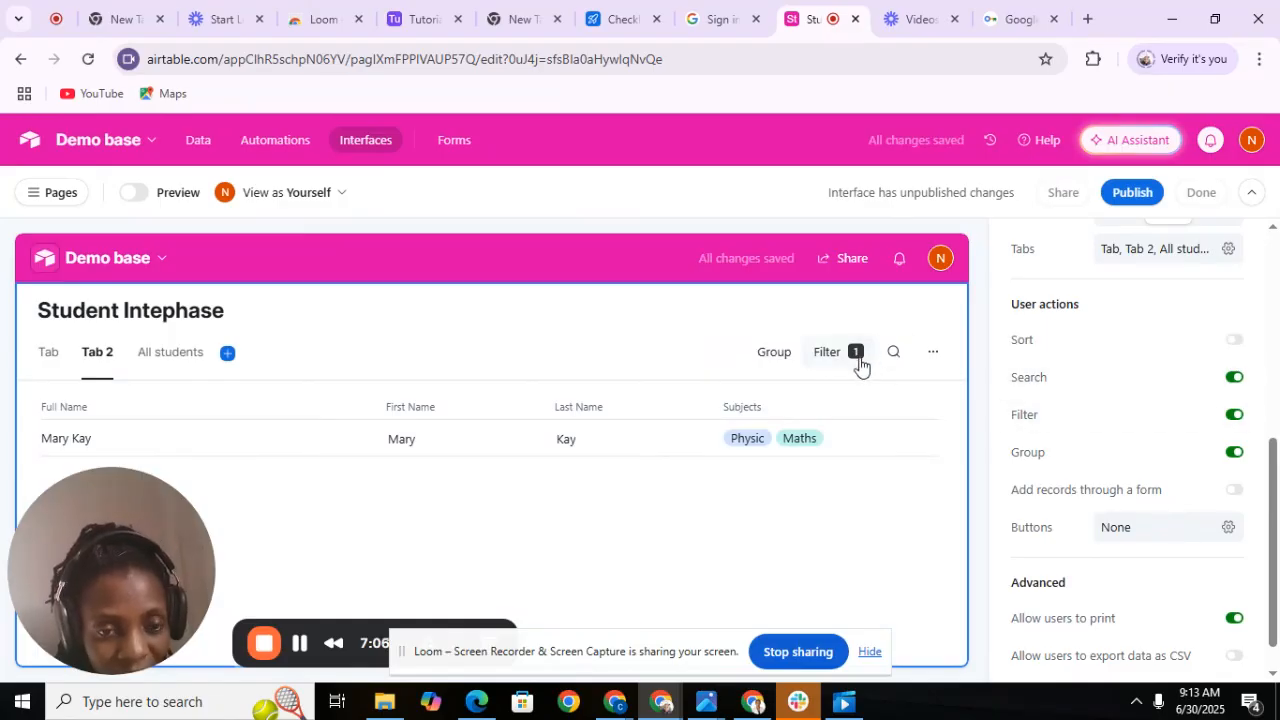
click(1220, 428)
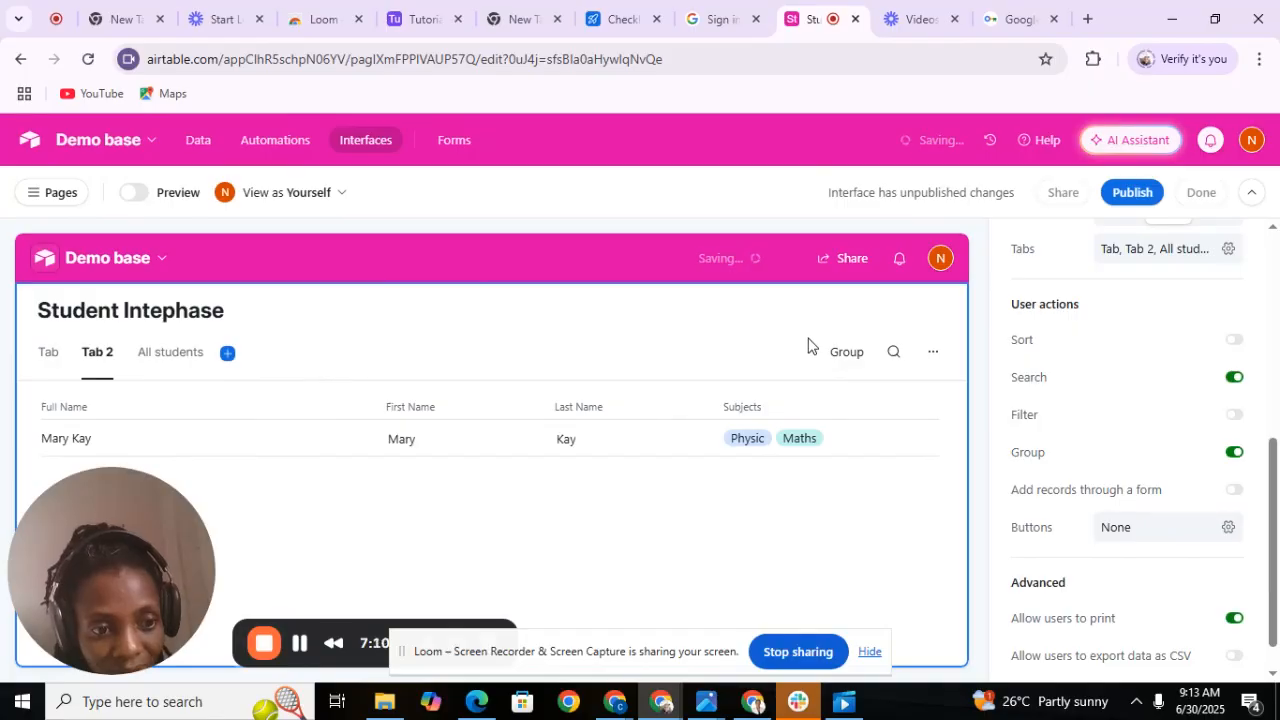
click(1231, 423)
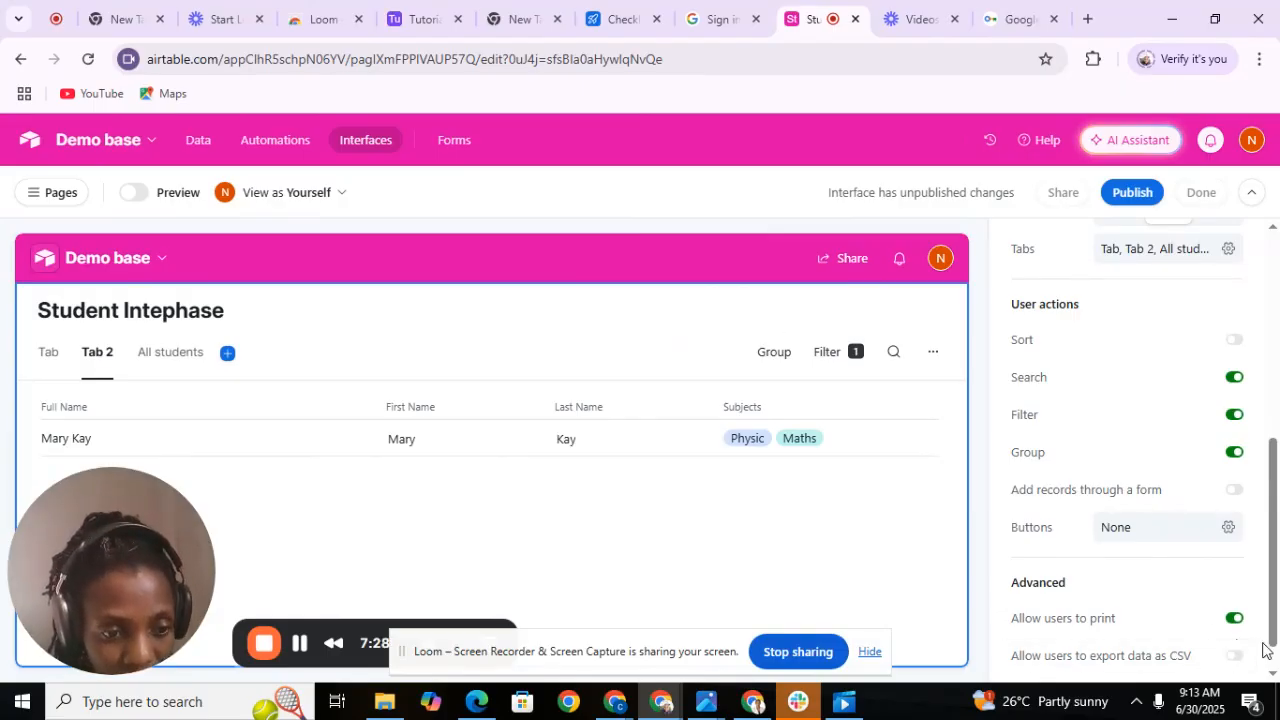
Review the page's advanced options and the list element's data, appearance and user action settings
click(1273, 676)
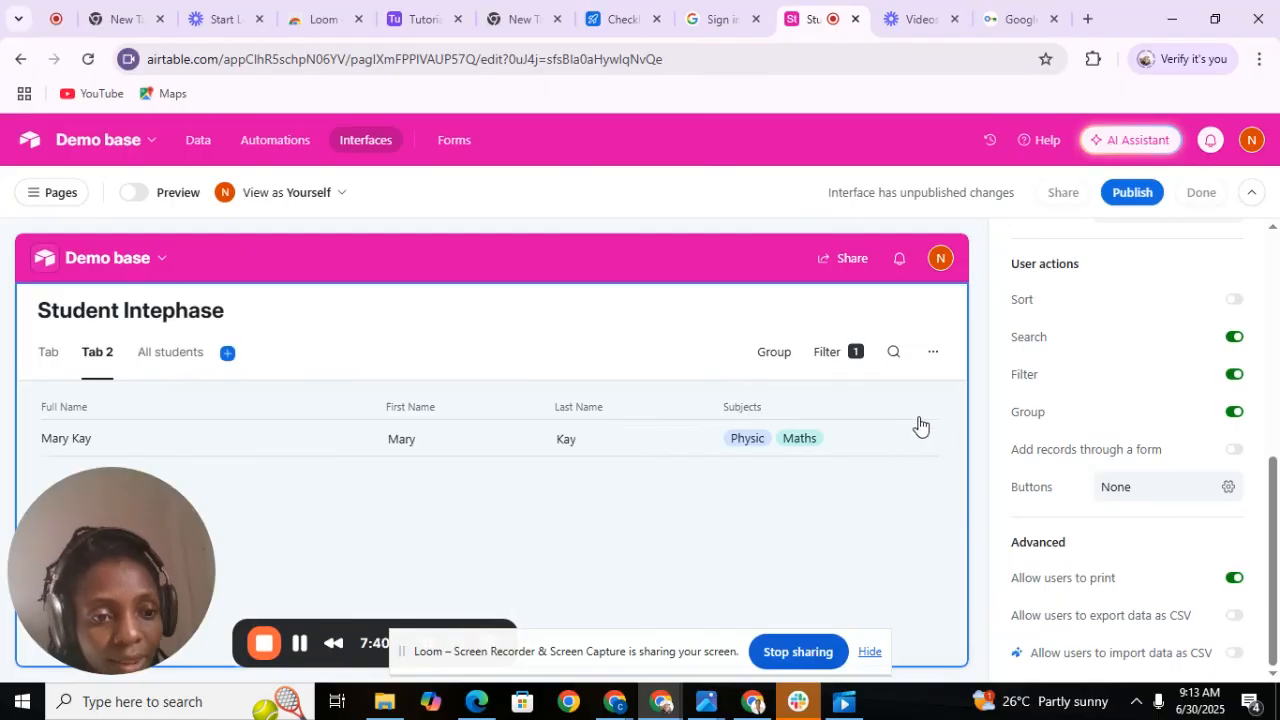
click(544, 475)
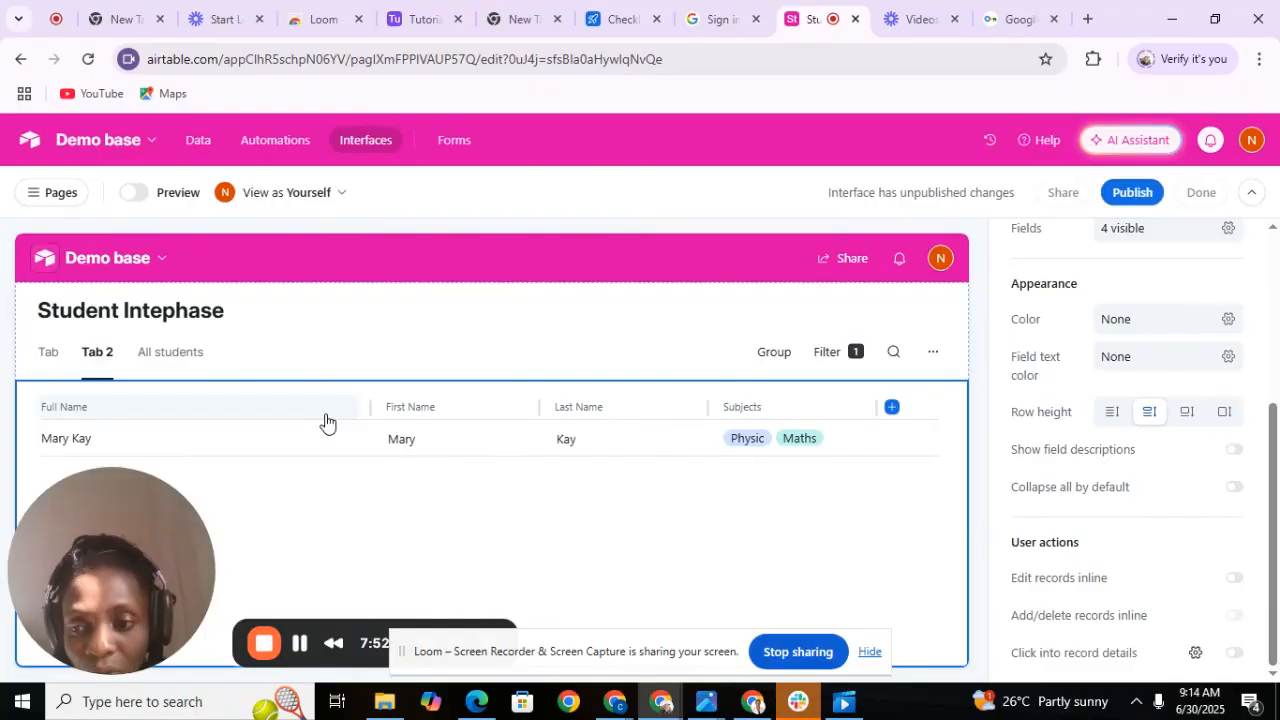
click(48, 354)
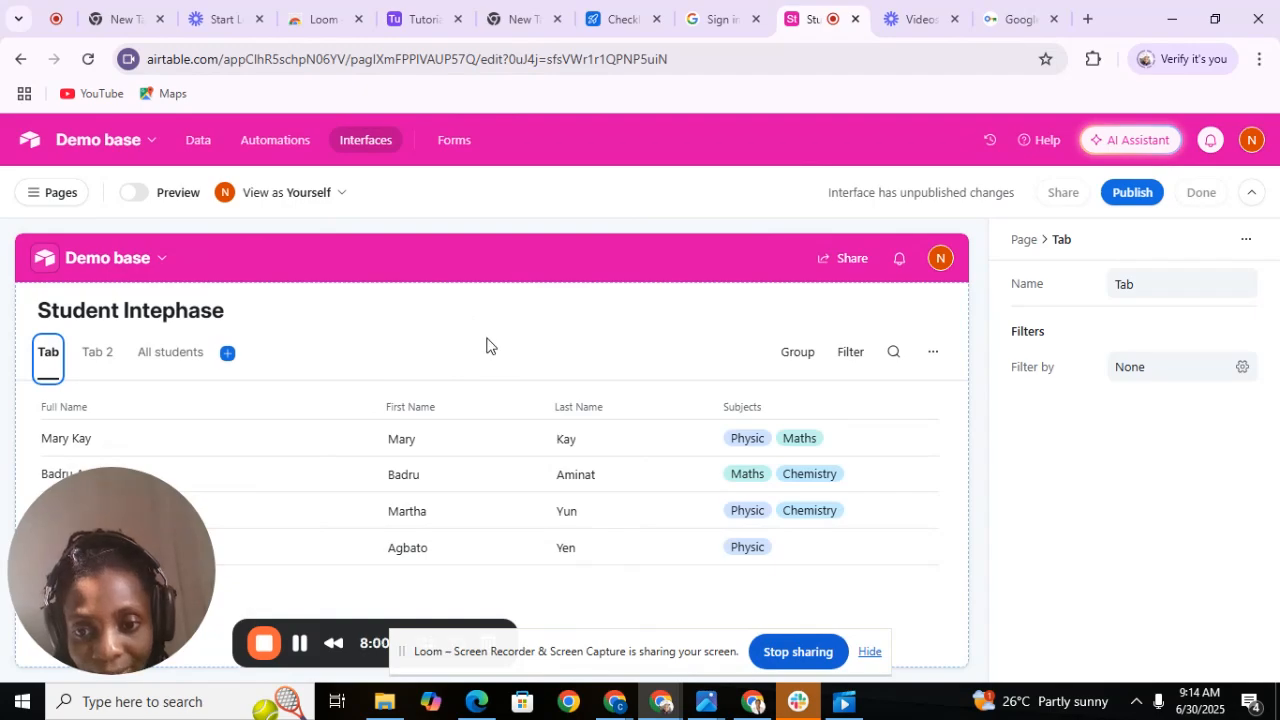
click(356, 480)
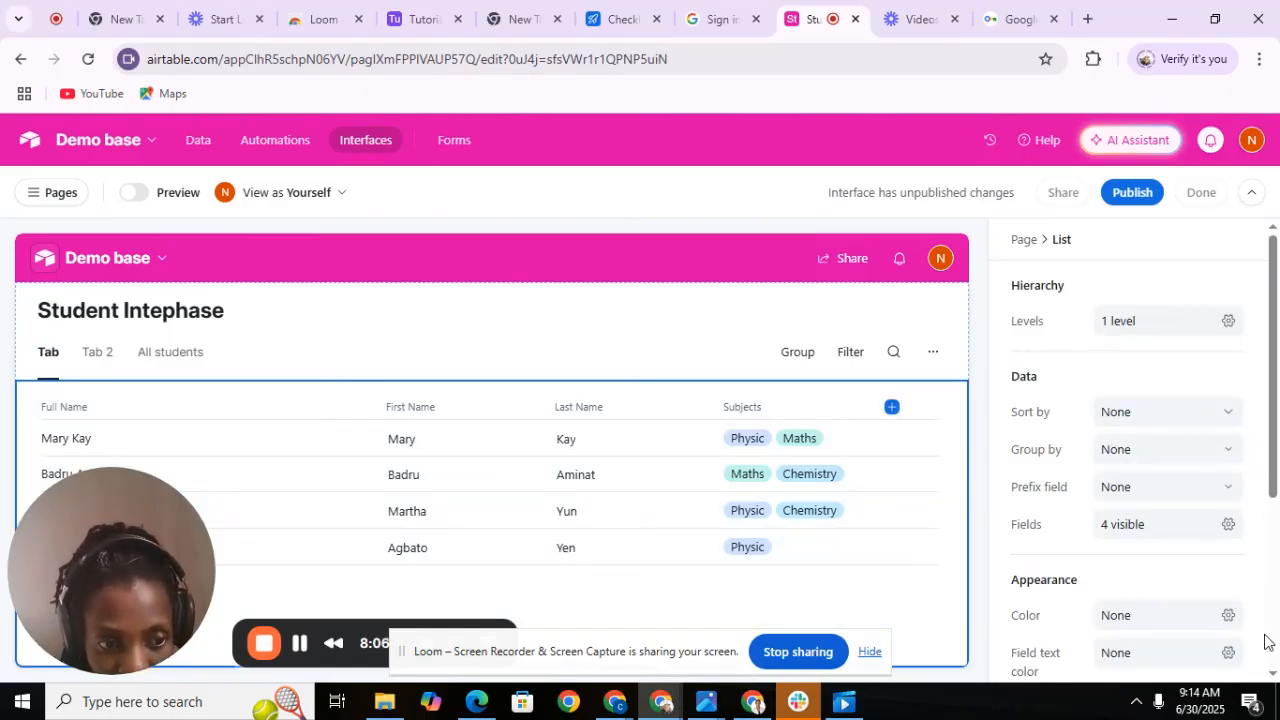
click(1273, 677)
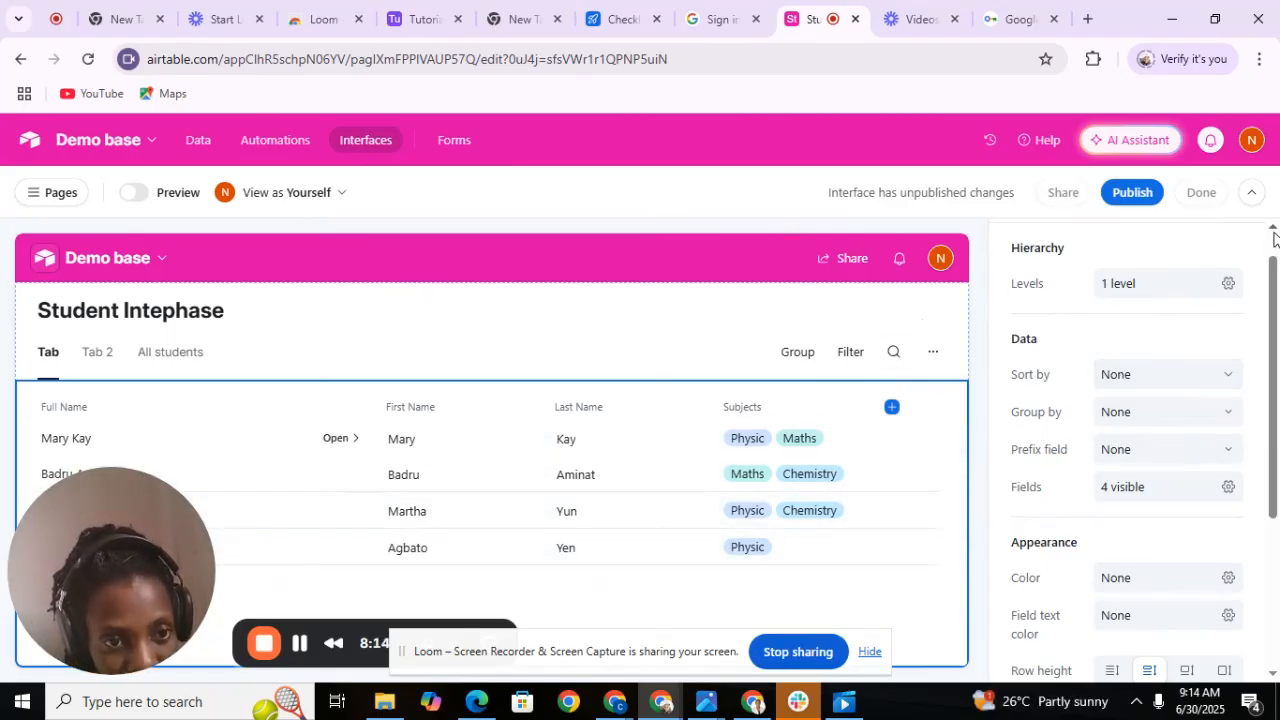
click(1273, 230)
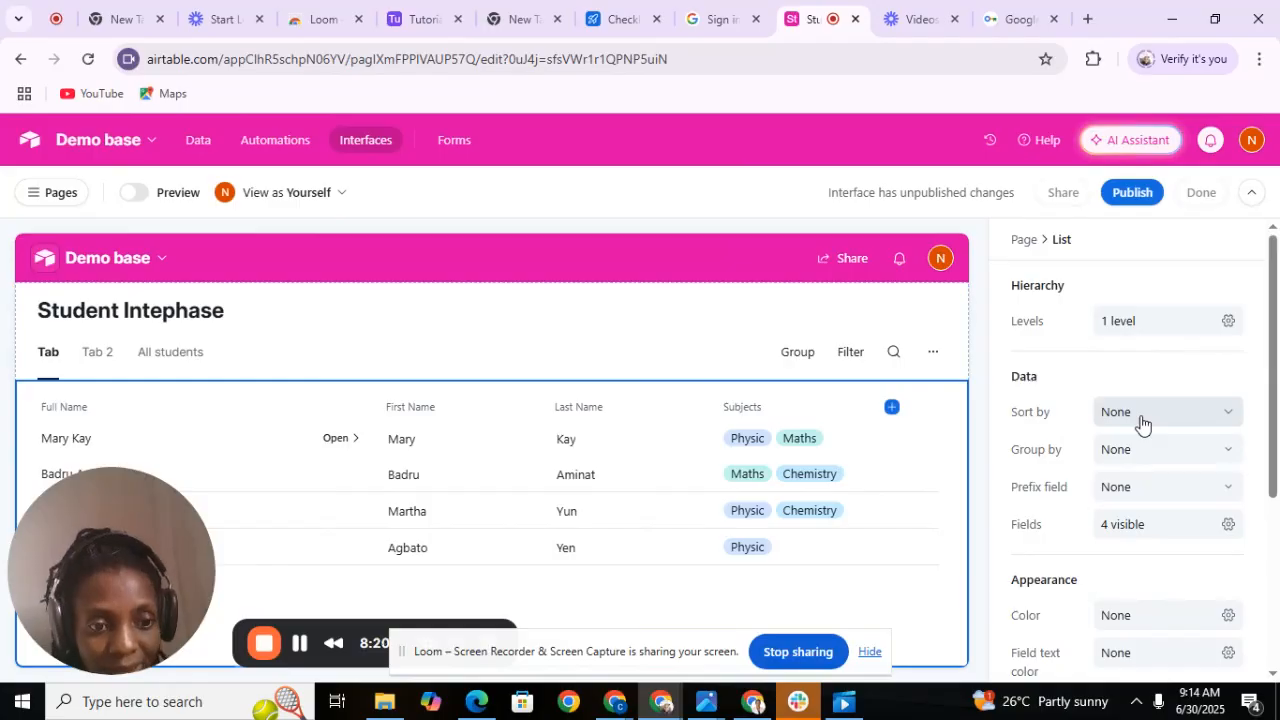
Hide and show the Last Name field again, and make the hidden Age field visible in the list
click(1176, 531)
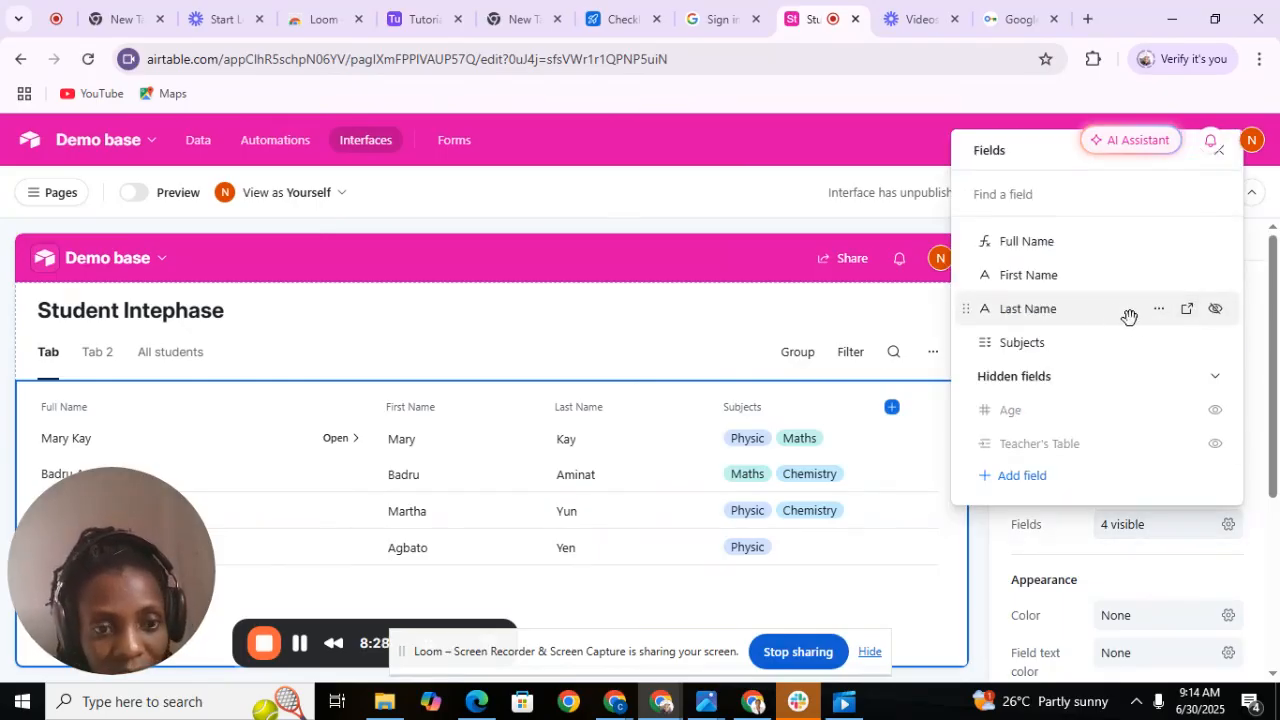
click(1214, 310)
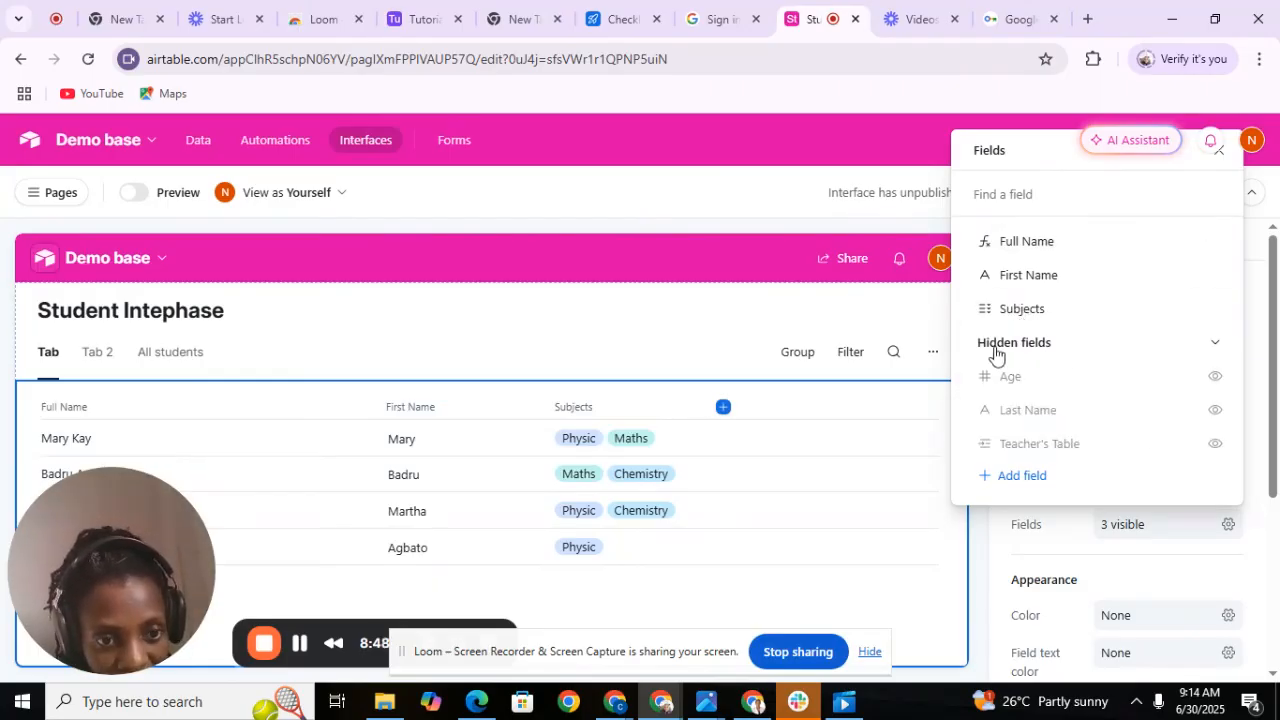
click(1215, 412)
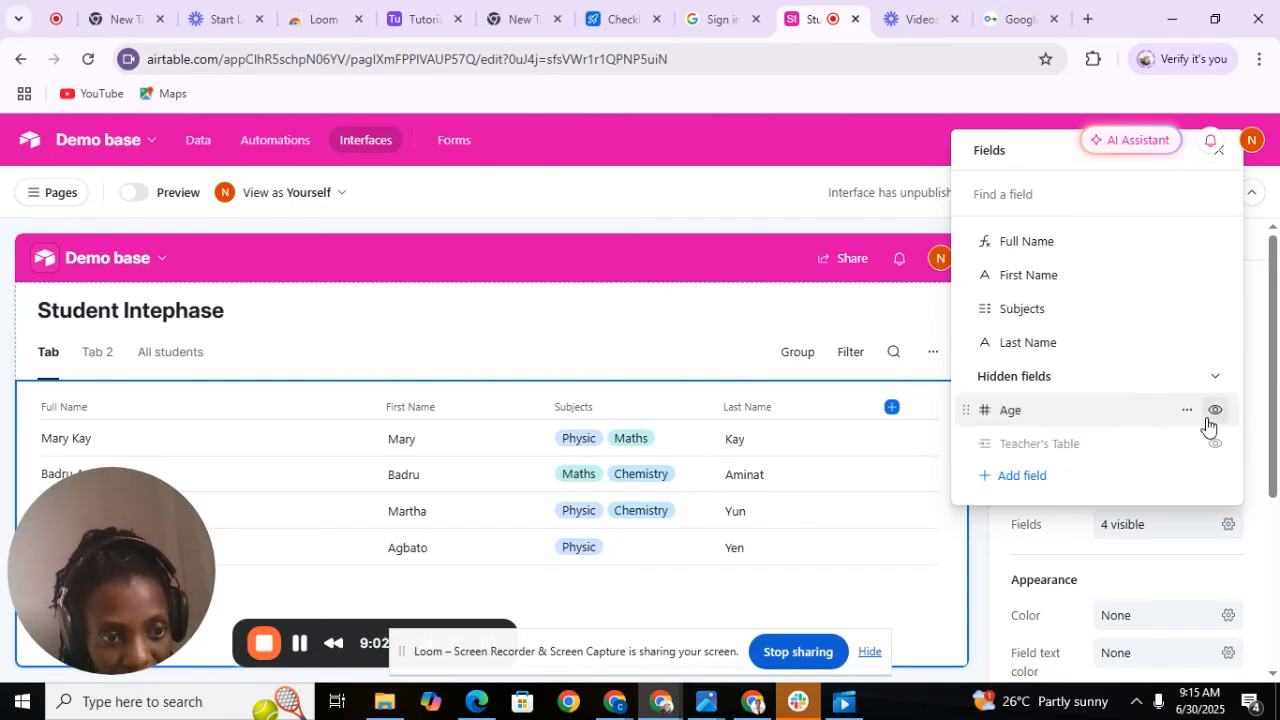
click(1213, 412)
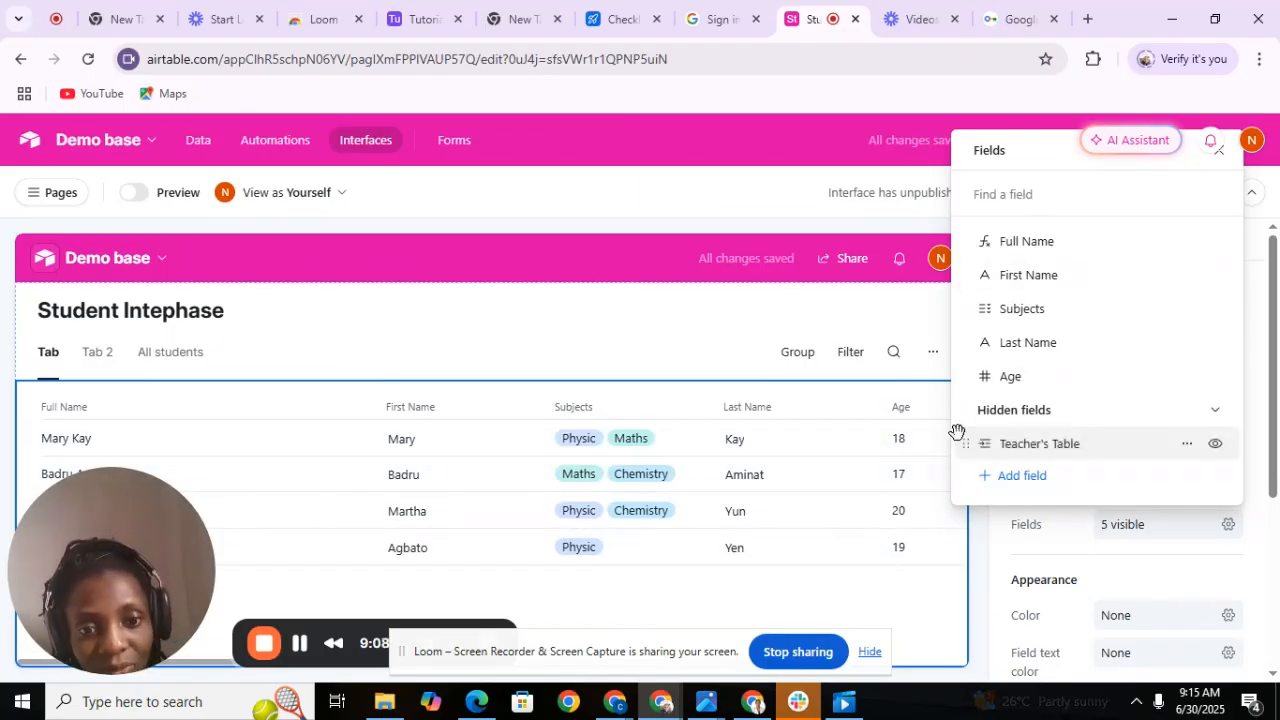
click(608, 334)
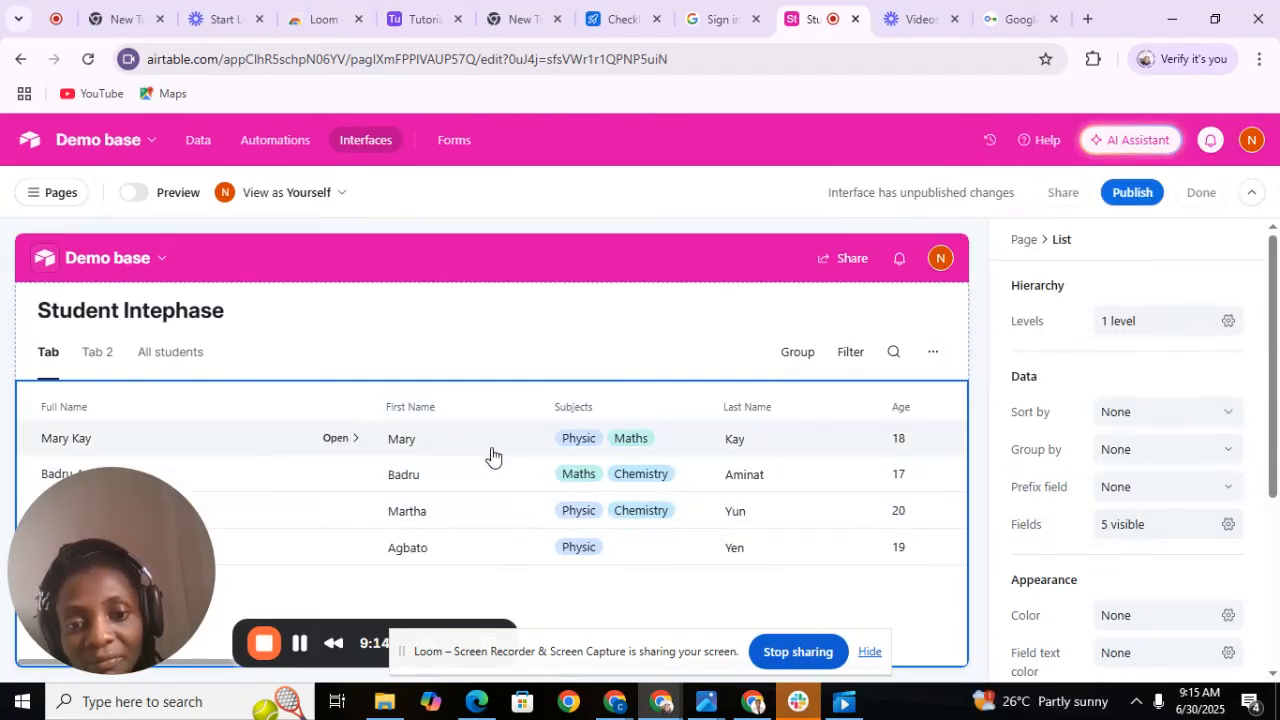
Allow users to open record details from the first student's record, and review the record detail page's settings and page name
click(401, 446)
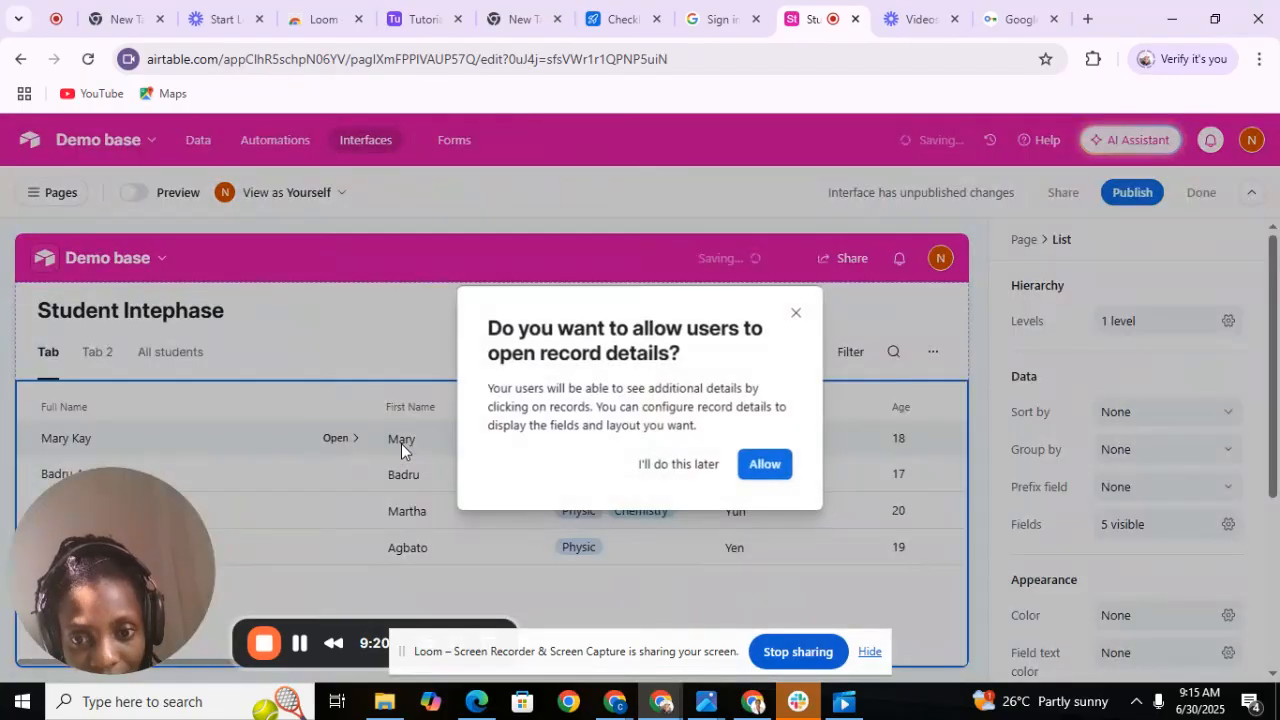
click(754, 466)
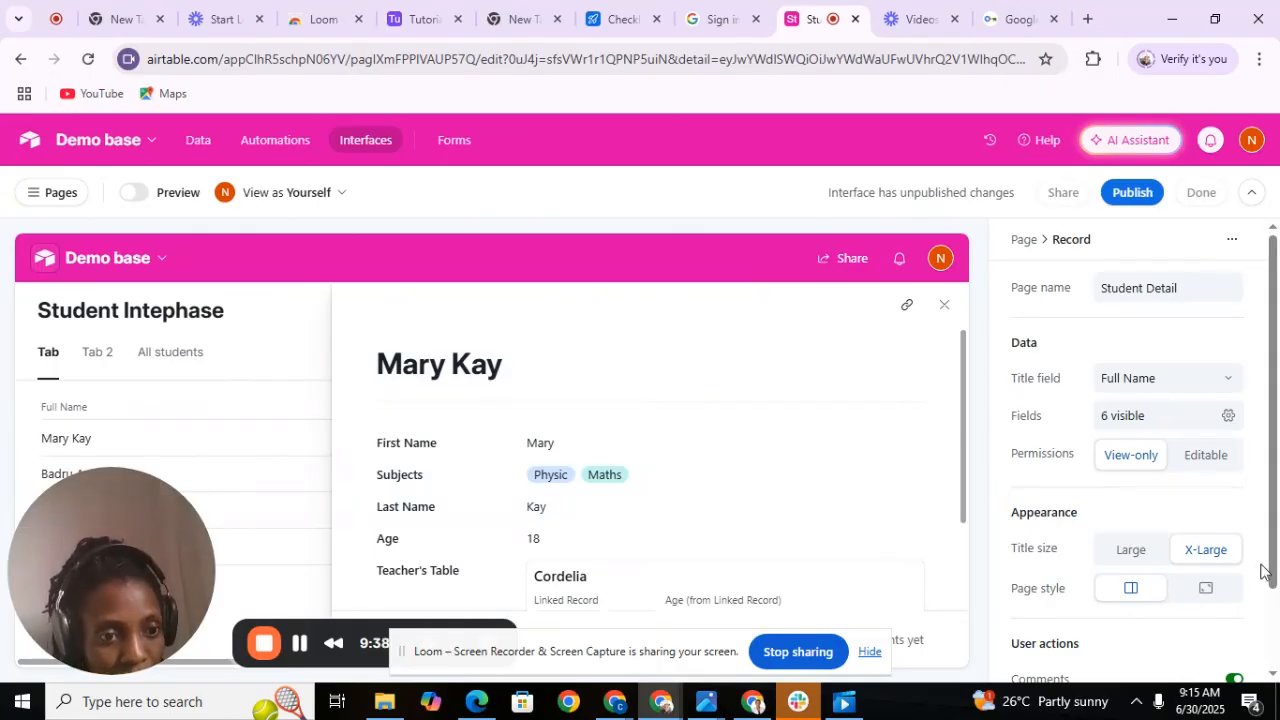
click(1273, 673)
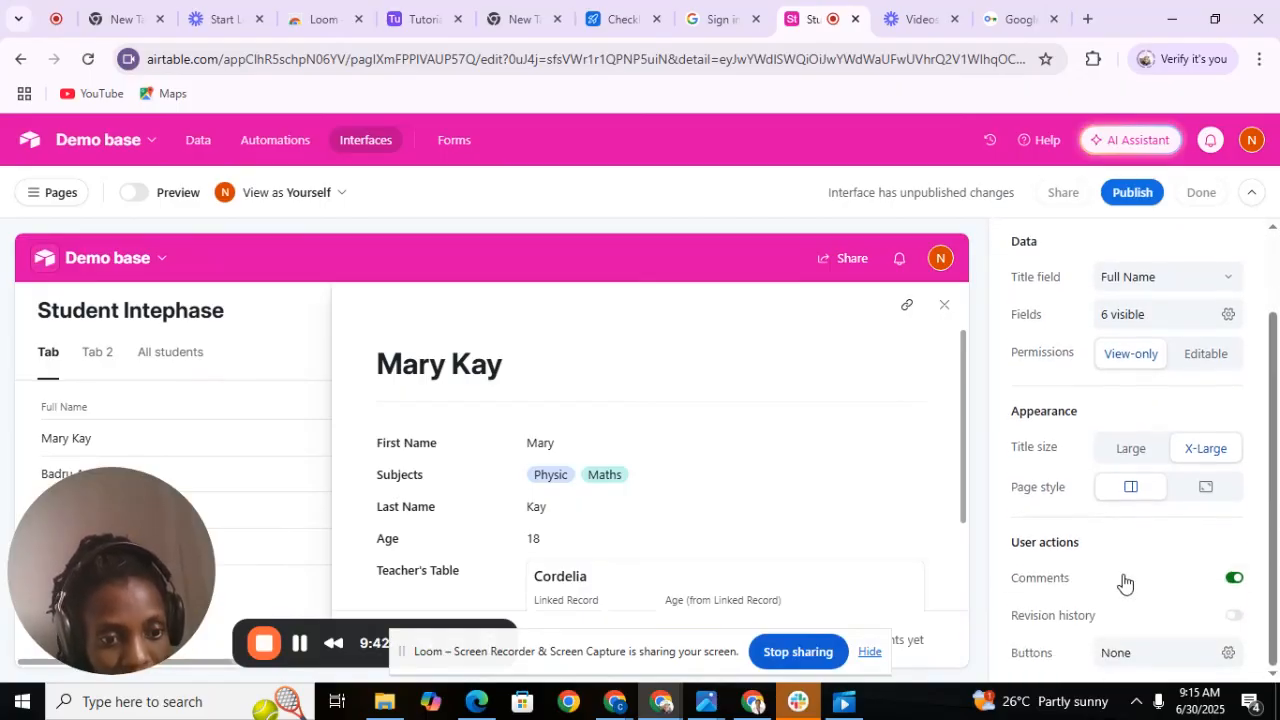
click(1272, 232)
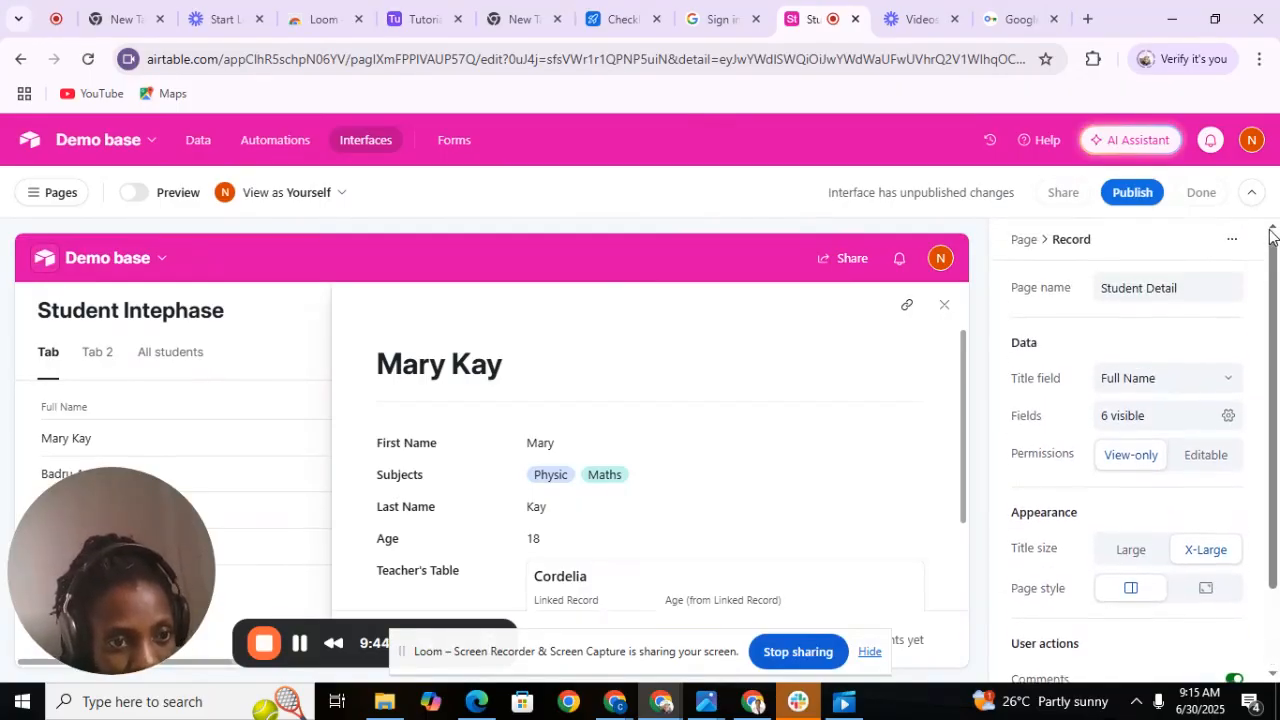
click(1189, 289)
click(1189, 288)
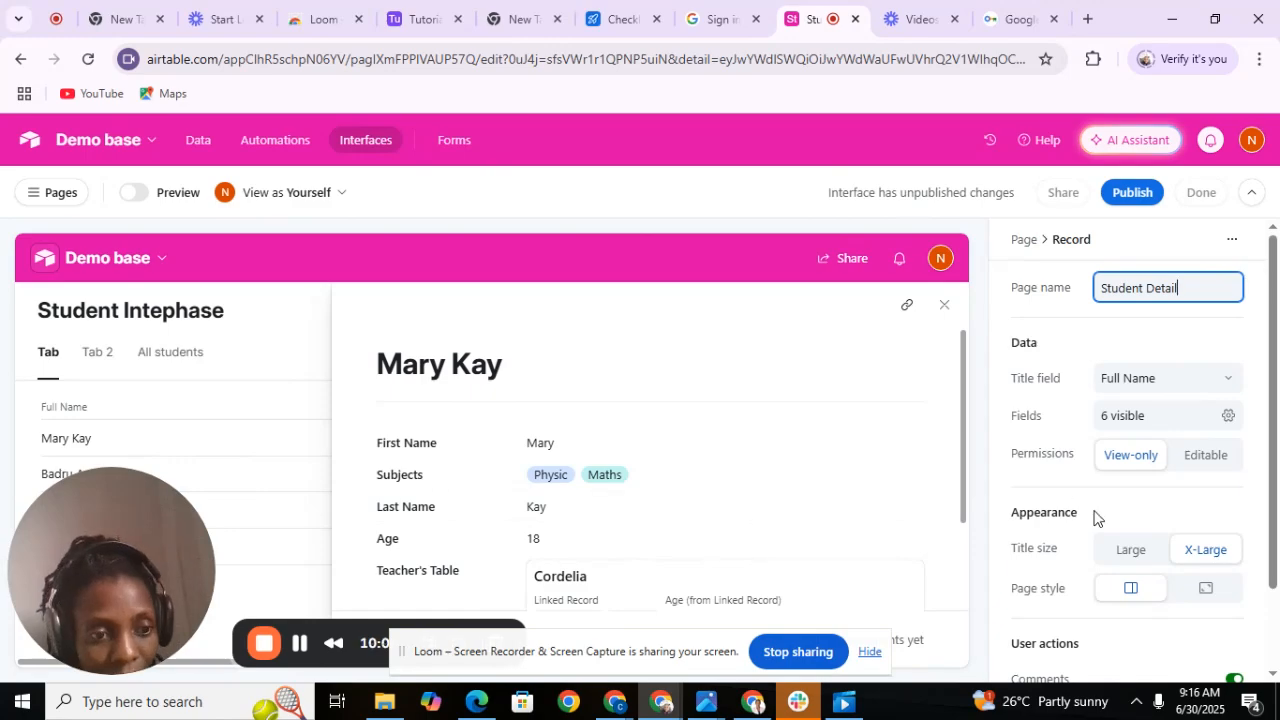
Switch the record detail page's permissions to Editable and back to View-only for all groups and fields
click(1212, 472)
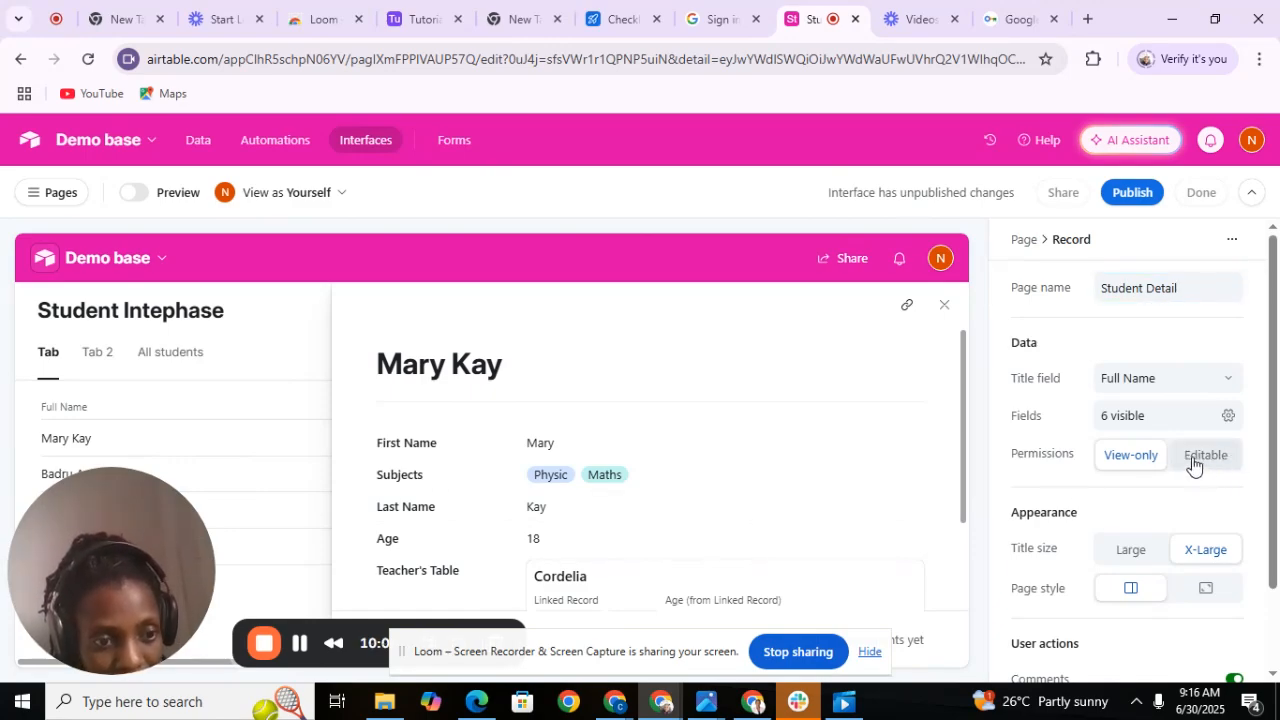
click(1146, 461)
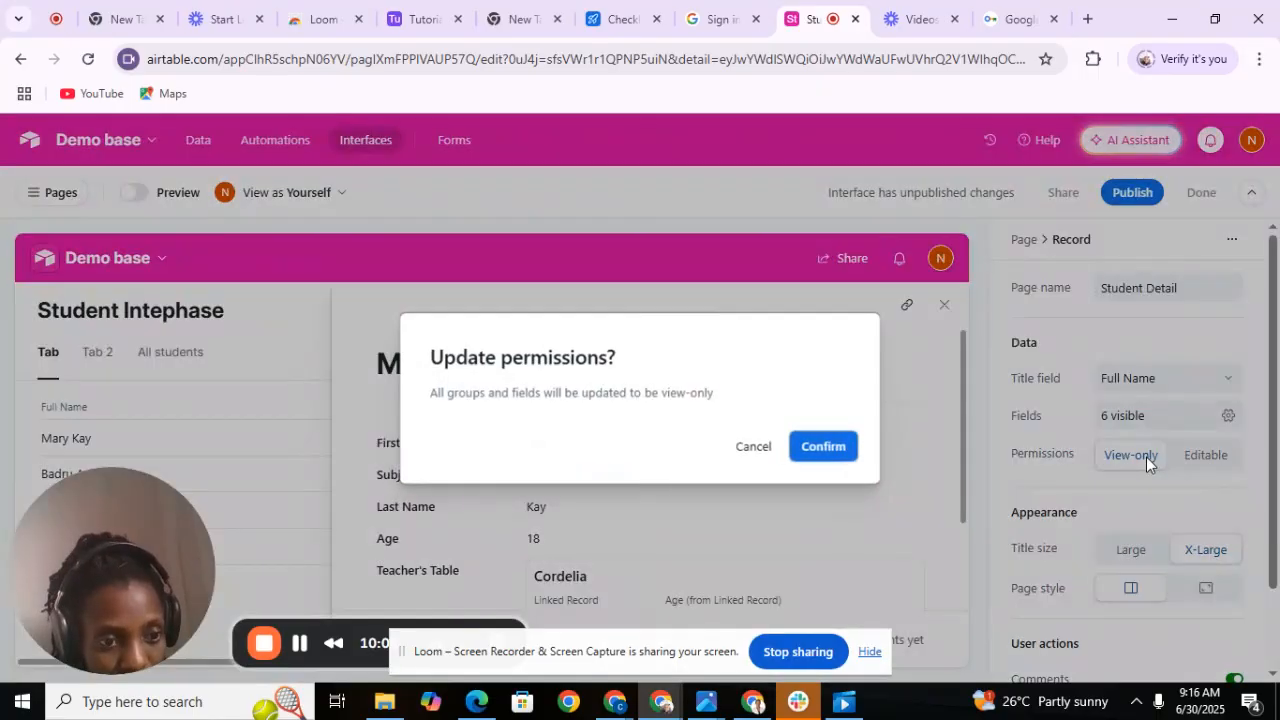
click(823, 446)
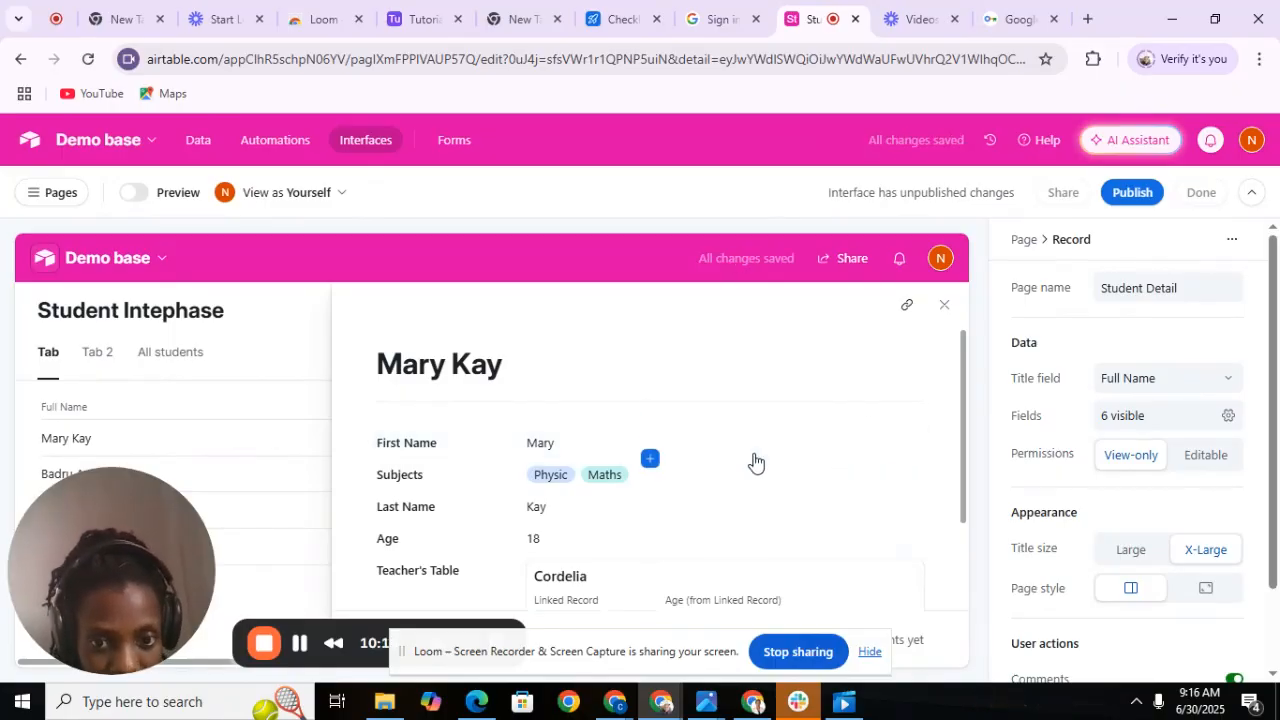
Make the Subjects field editable on the record detail page and add Chemistry to the first student's subjects
click(617, 480)
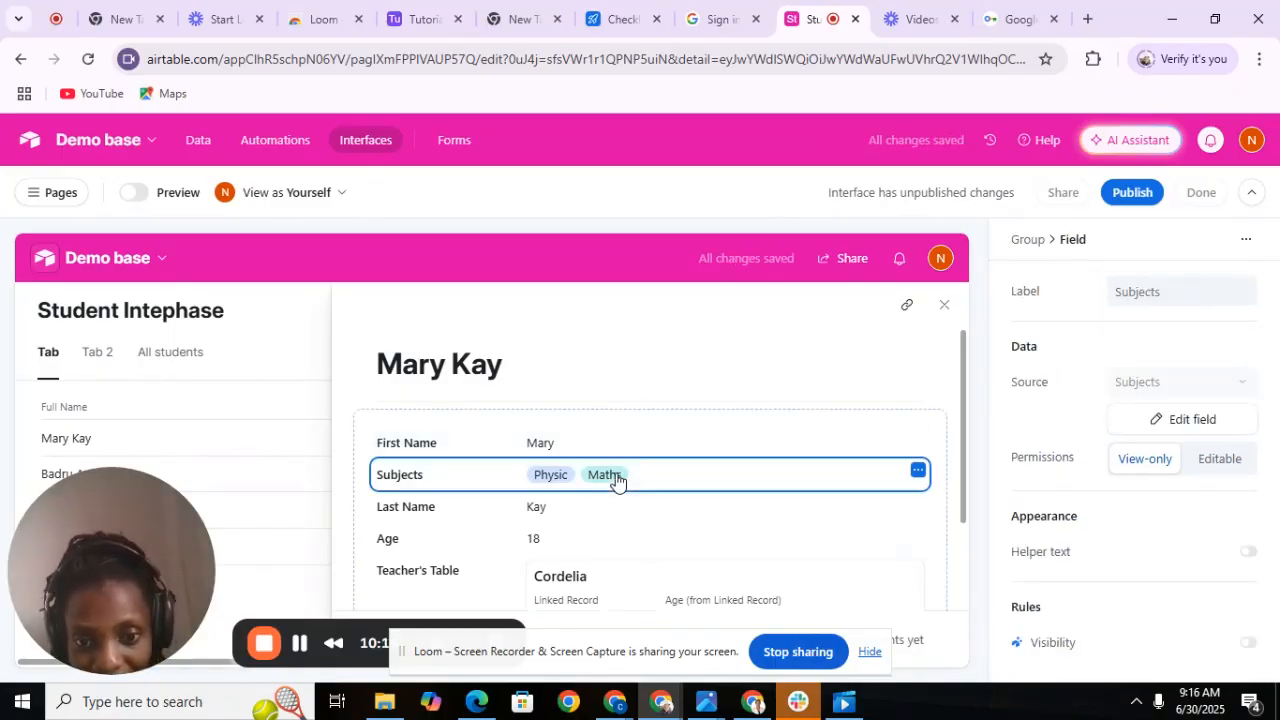
click(1221, 460)
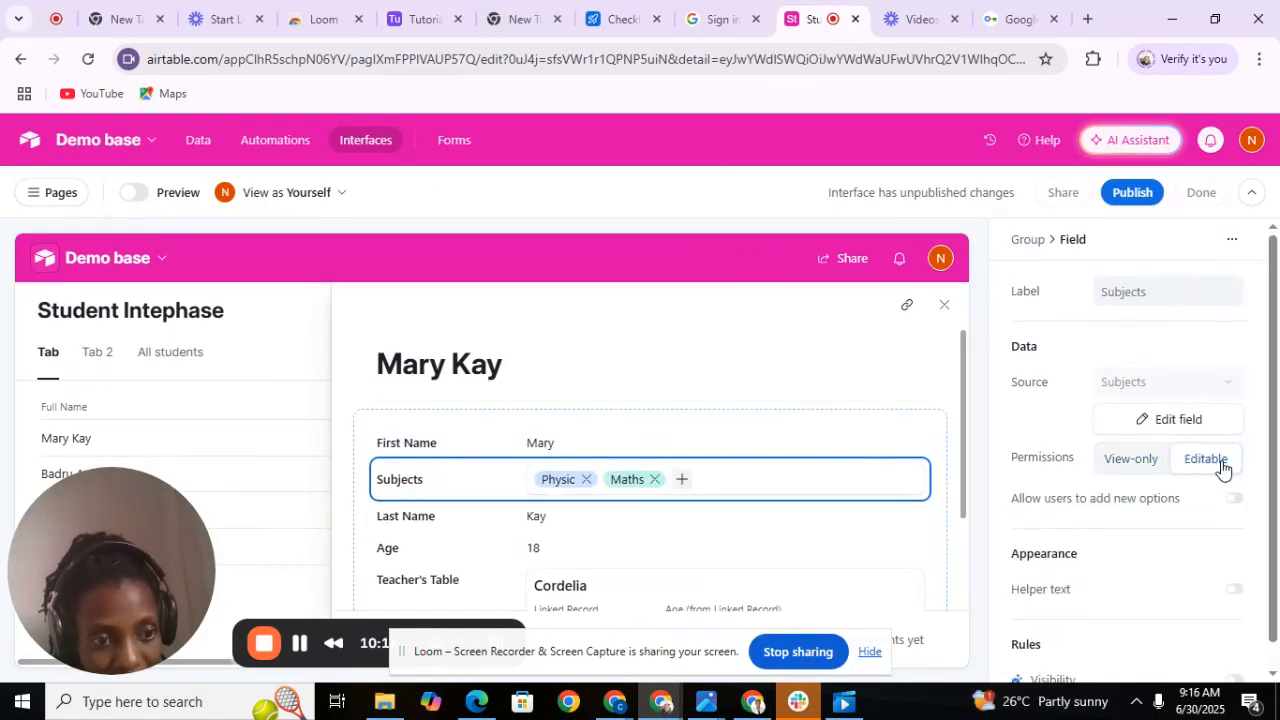
click(683, 487)
click(721, 542)
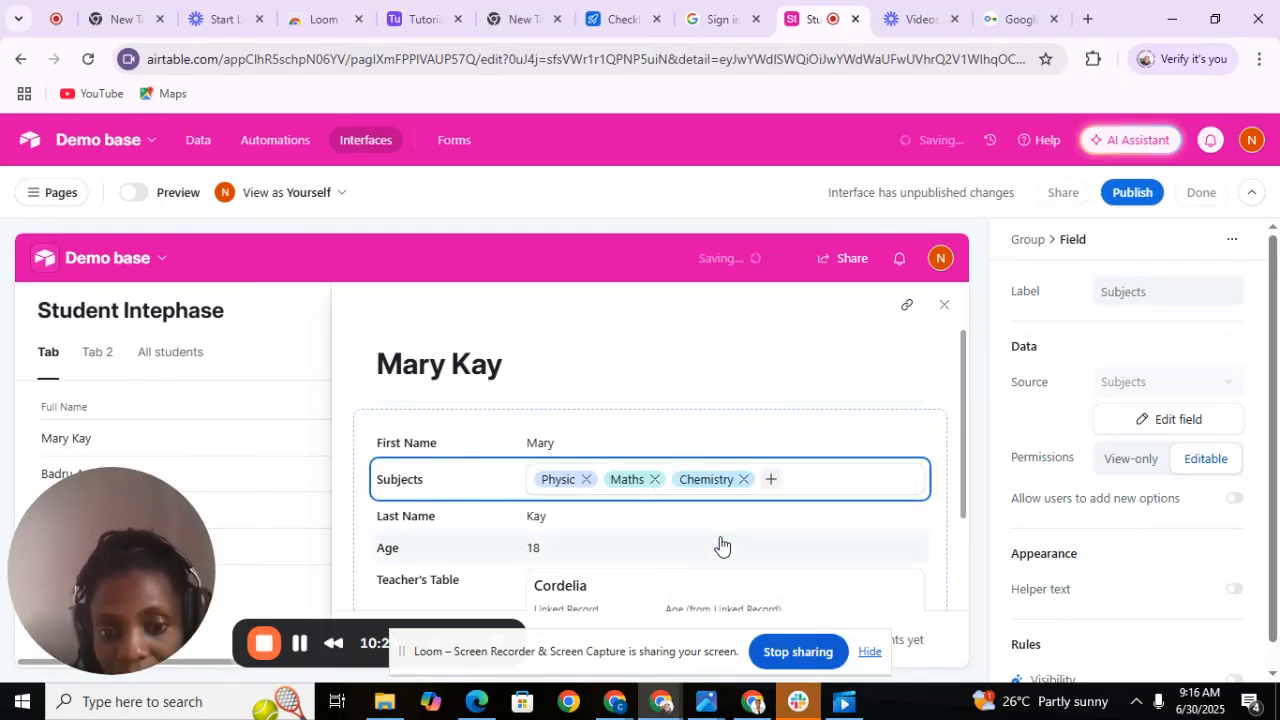
Switch the Subjects field to View-only and back to Editable, and add English to the first student's subjects
click(1132, 465)
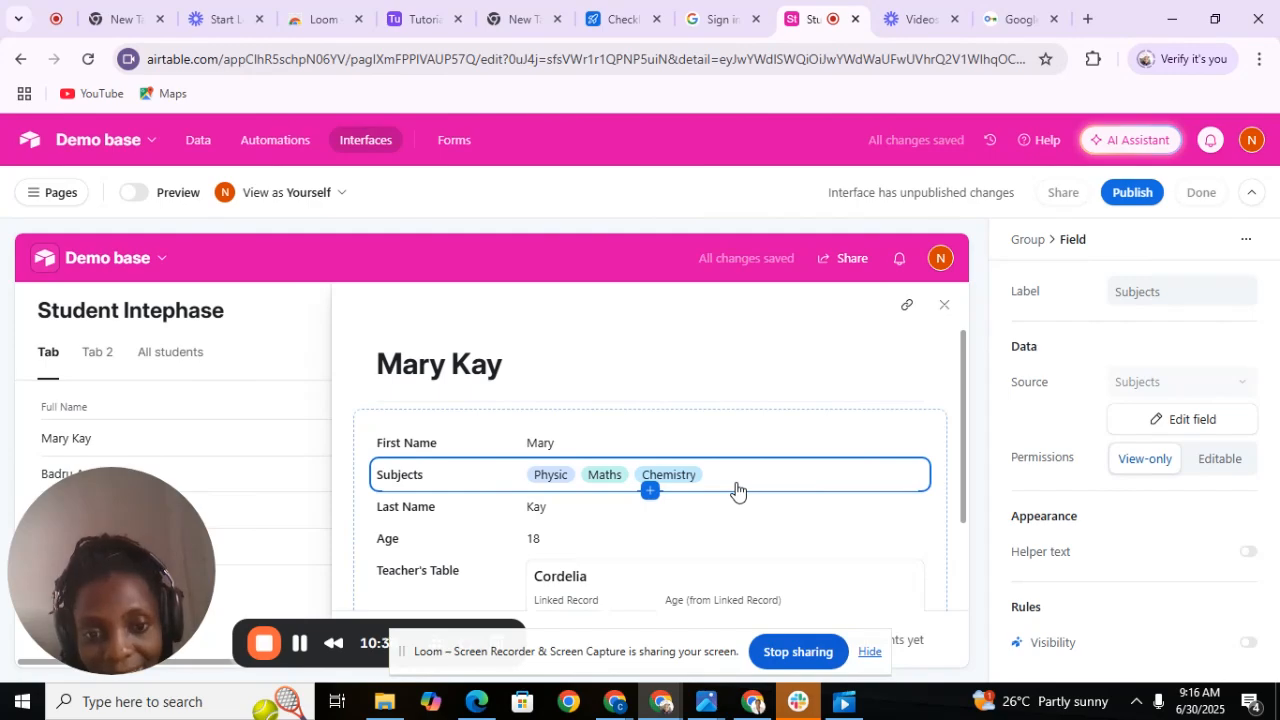
click(1215, 462)
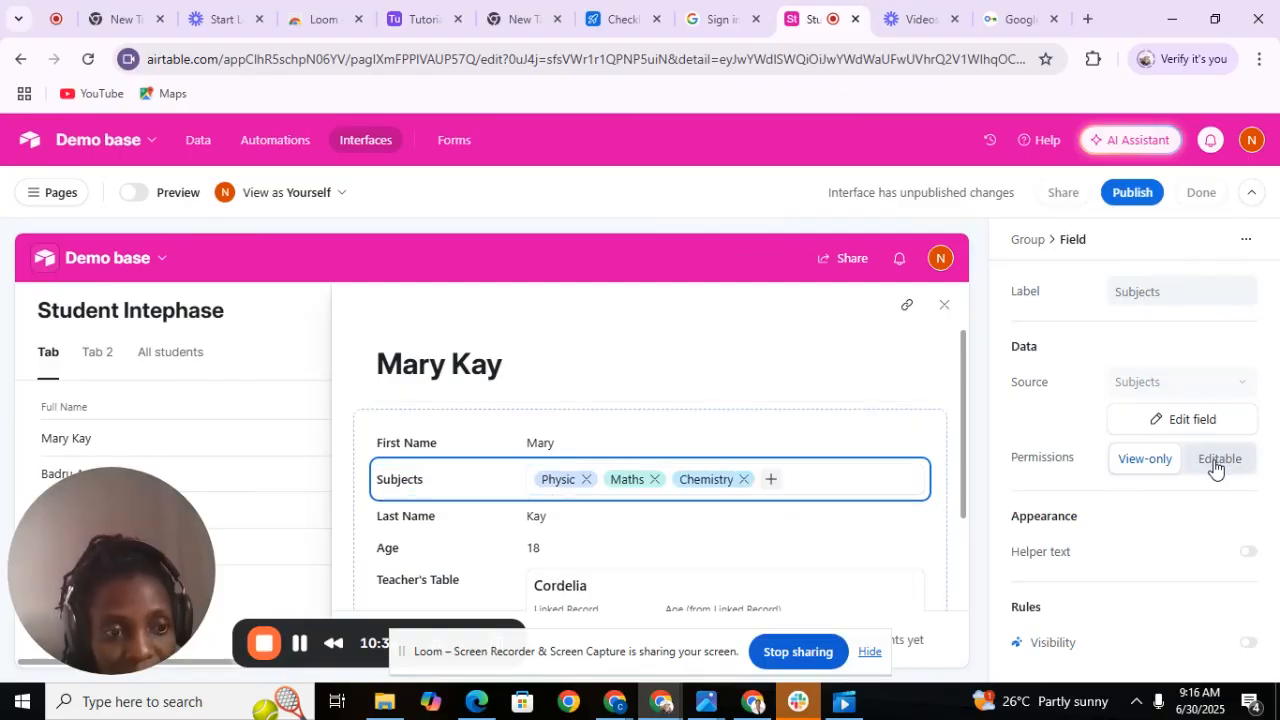
click(770, 484)
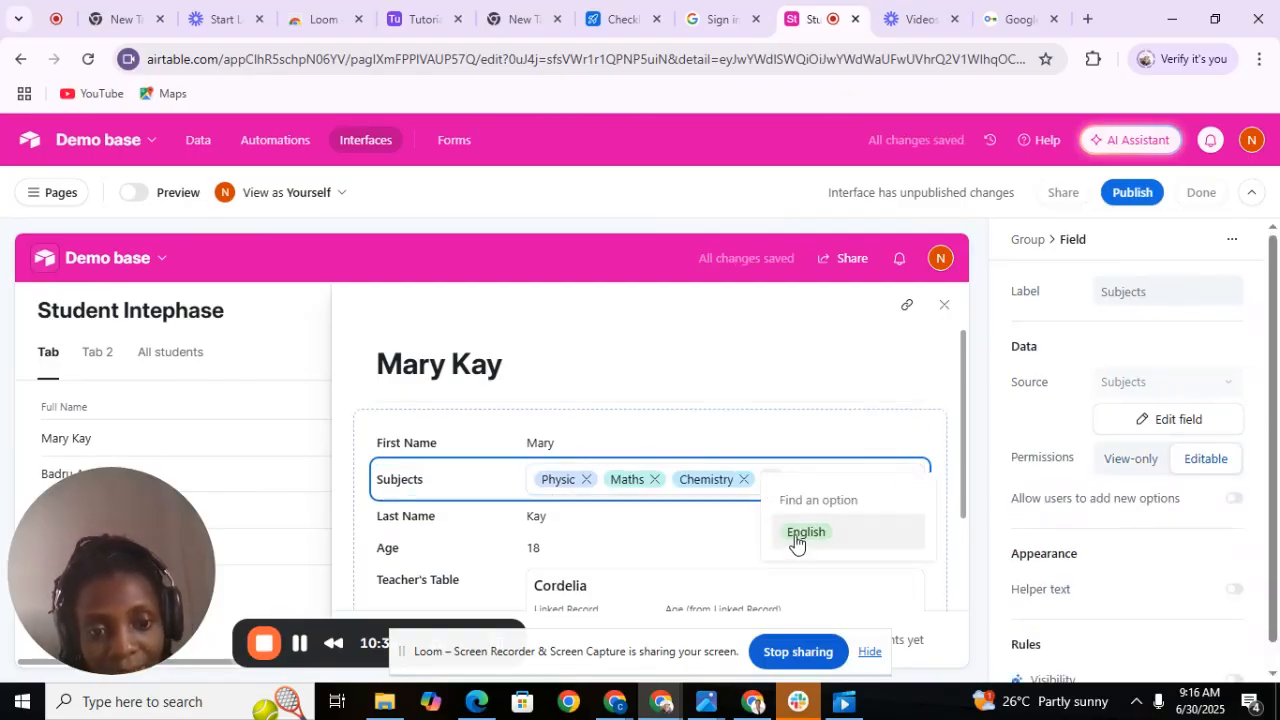
click(796, 537)
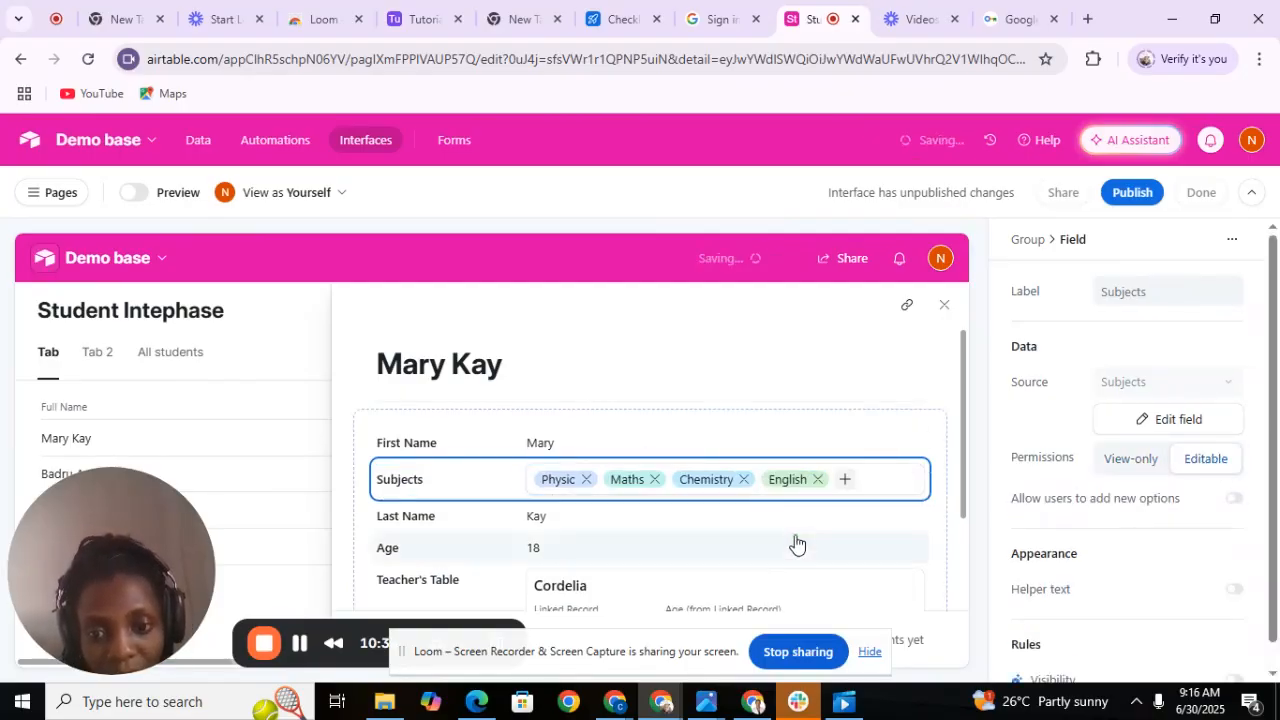
Switch the Last Name field's permissions to Editable and back to View-only on the record detail page
click(619, 522)
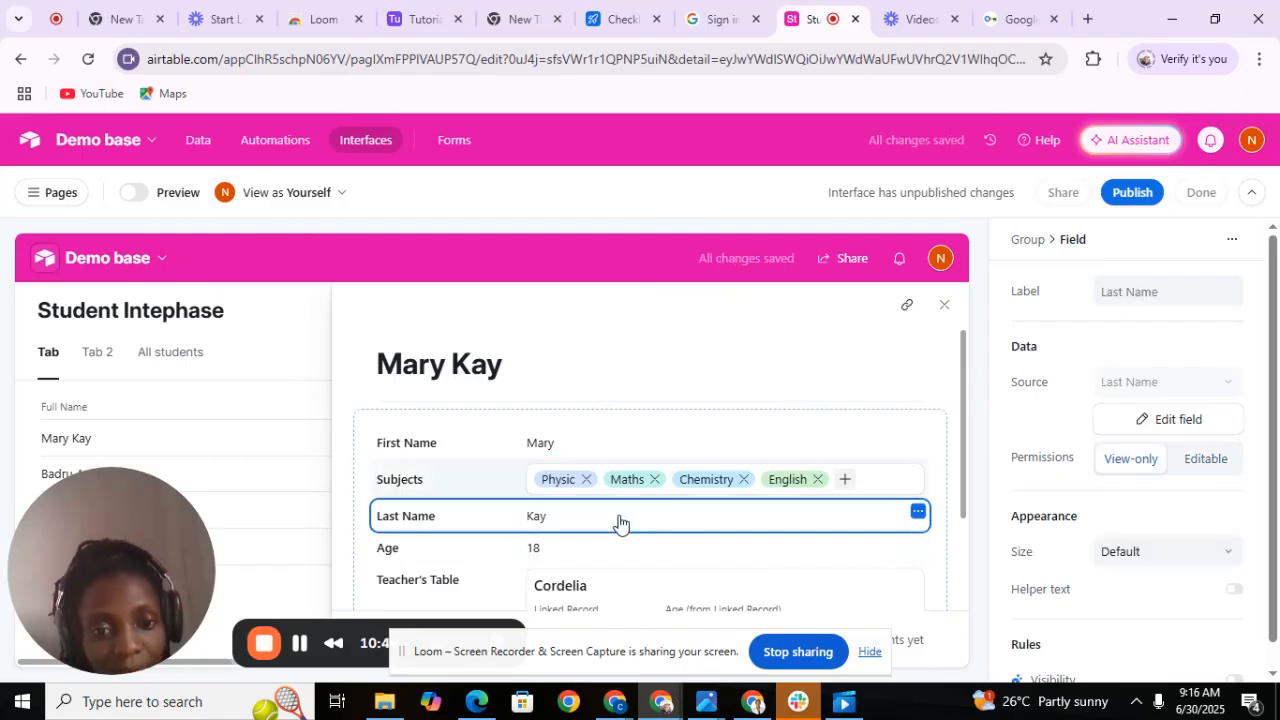
click(1207, 460)
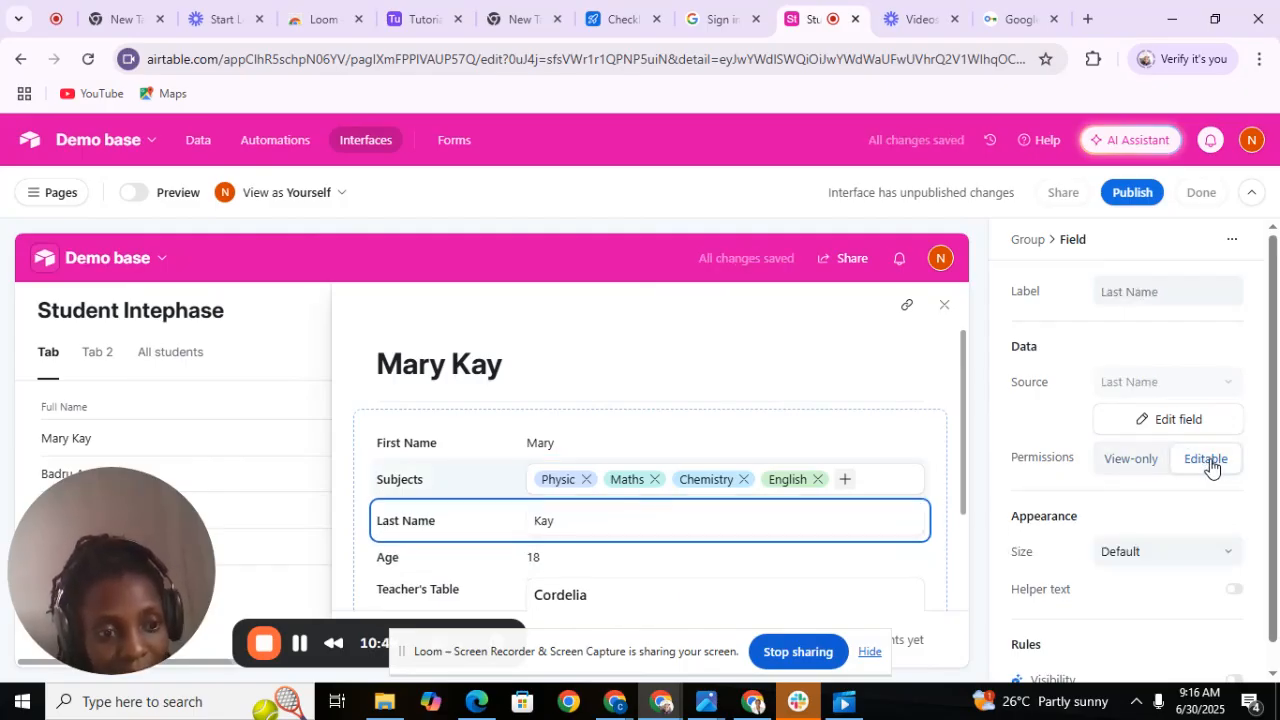
click(1134, 466)
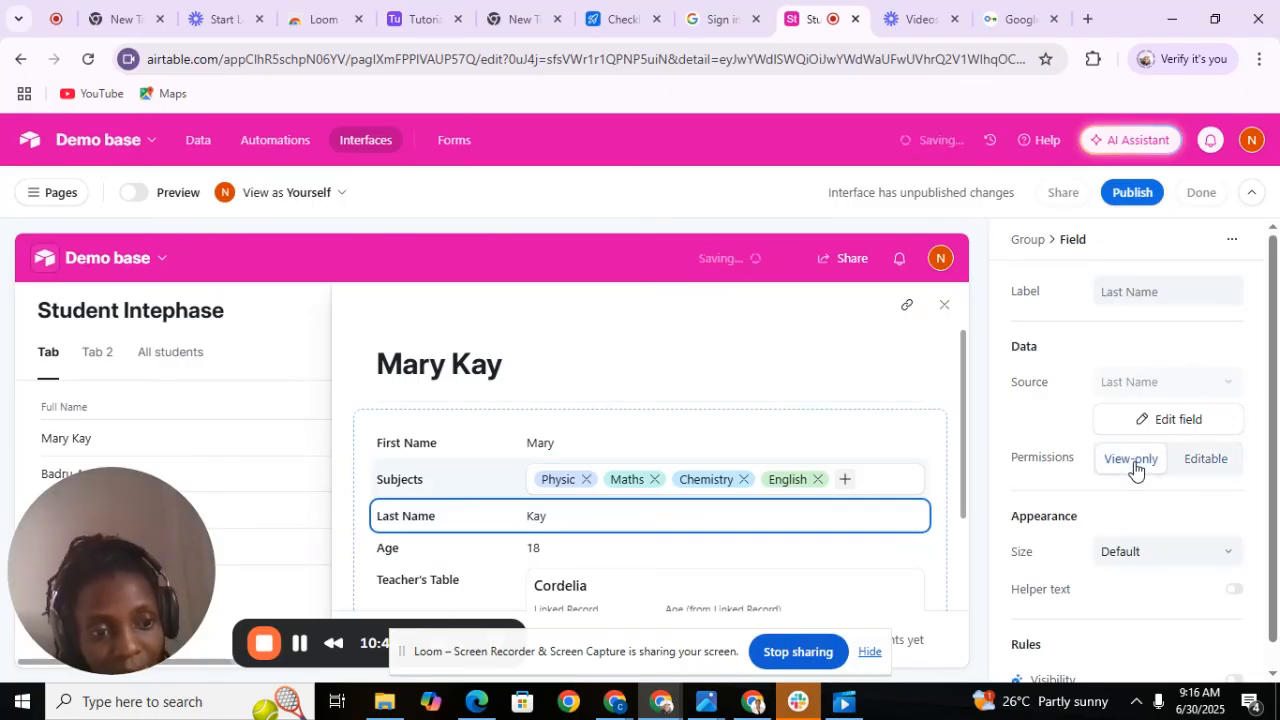
Allow users to add new options to the Subjects field, and close the first student's record details
click(864, 488)
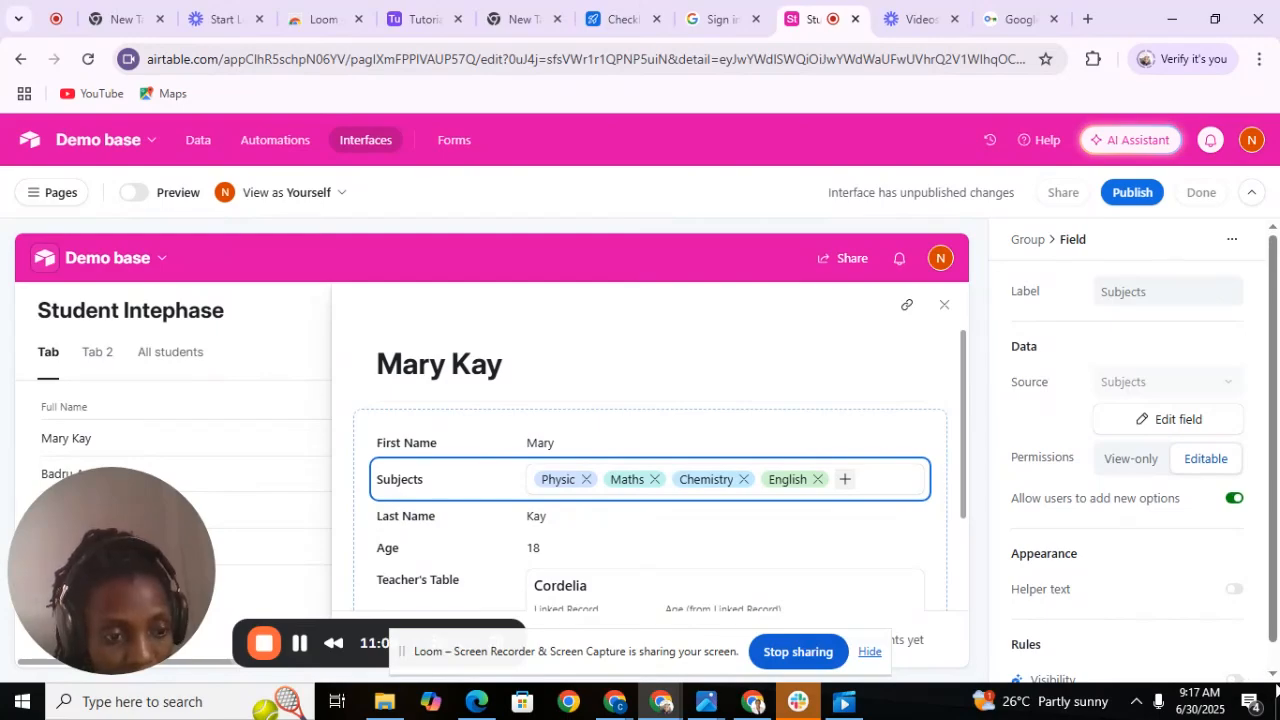
click(1273, 675)
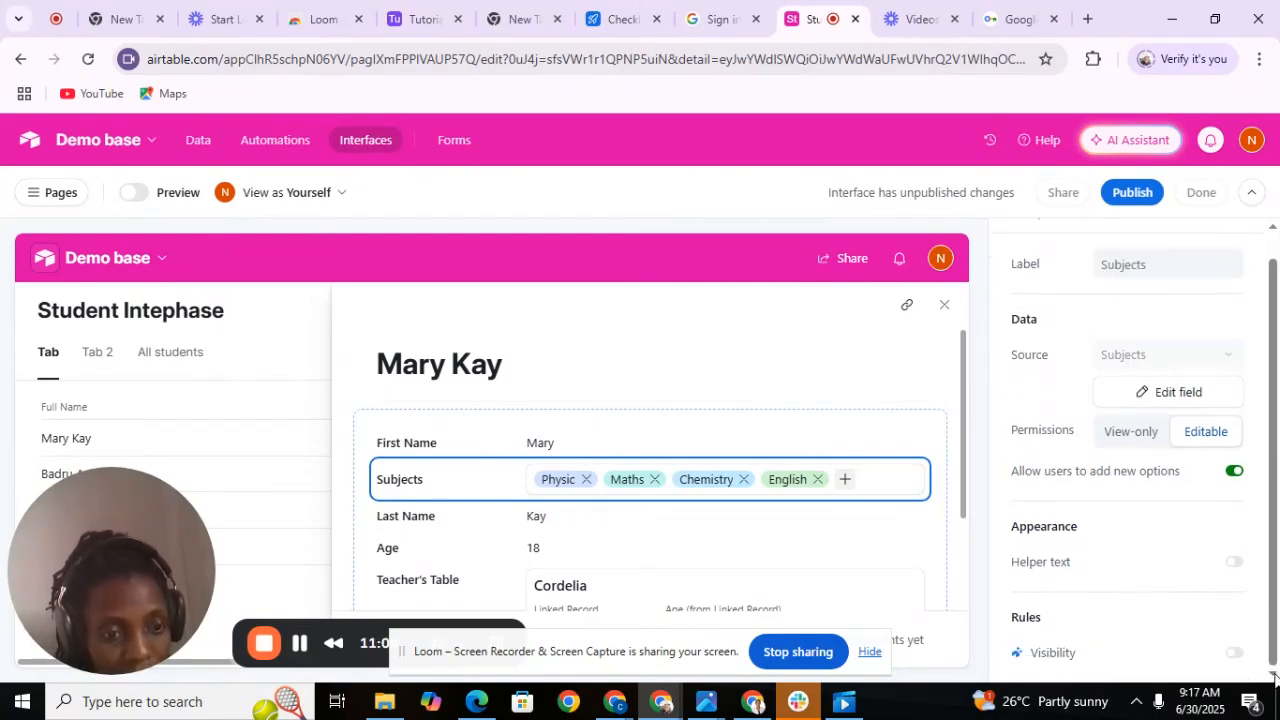
click(1271, 231)
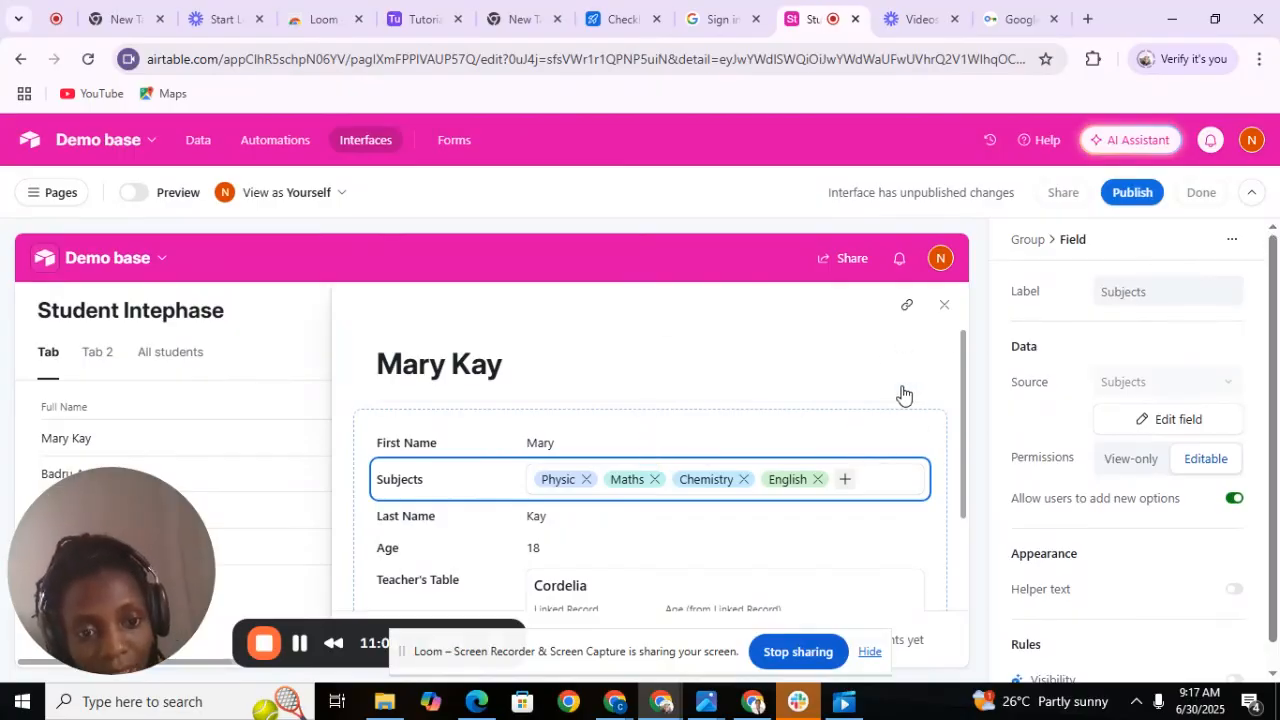
click(712, 372)
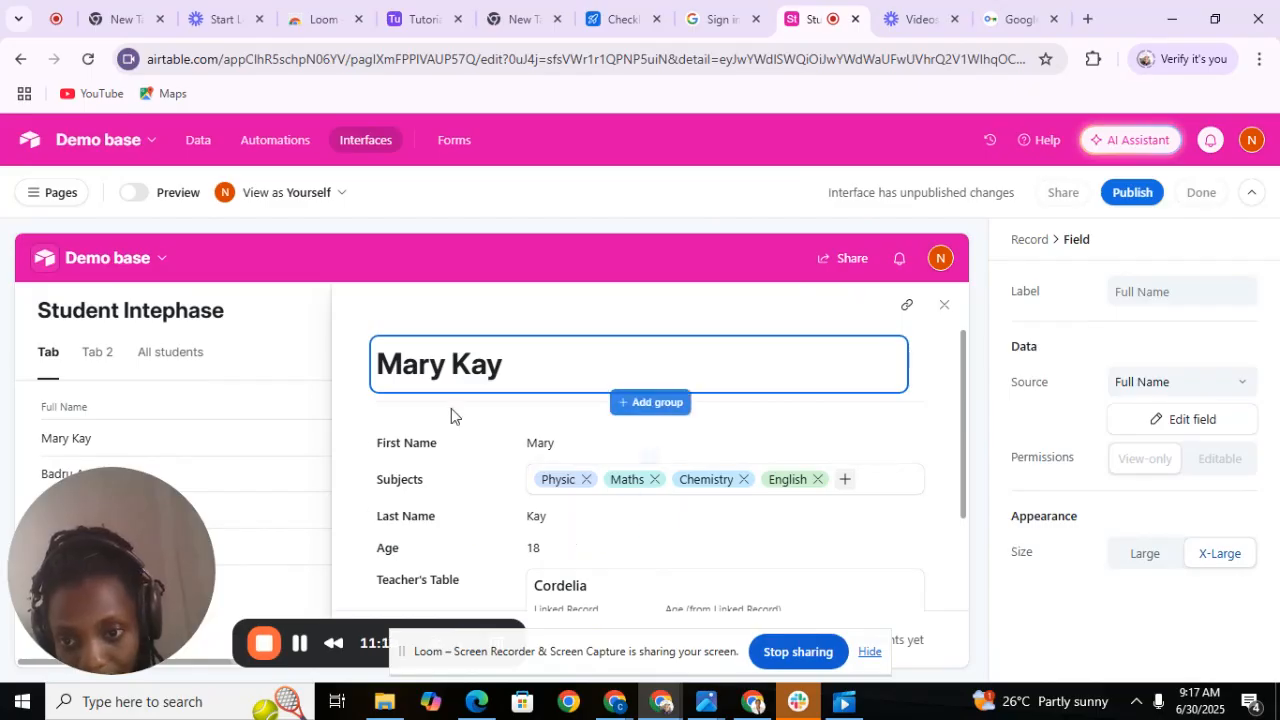
click(284, 347)
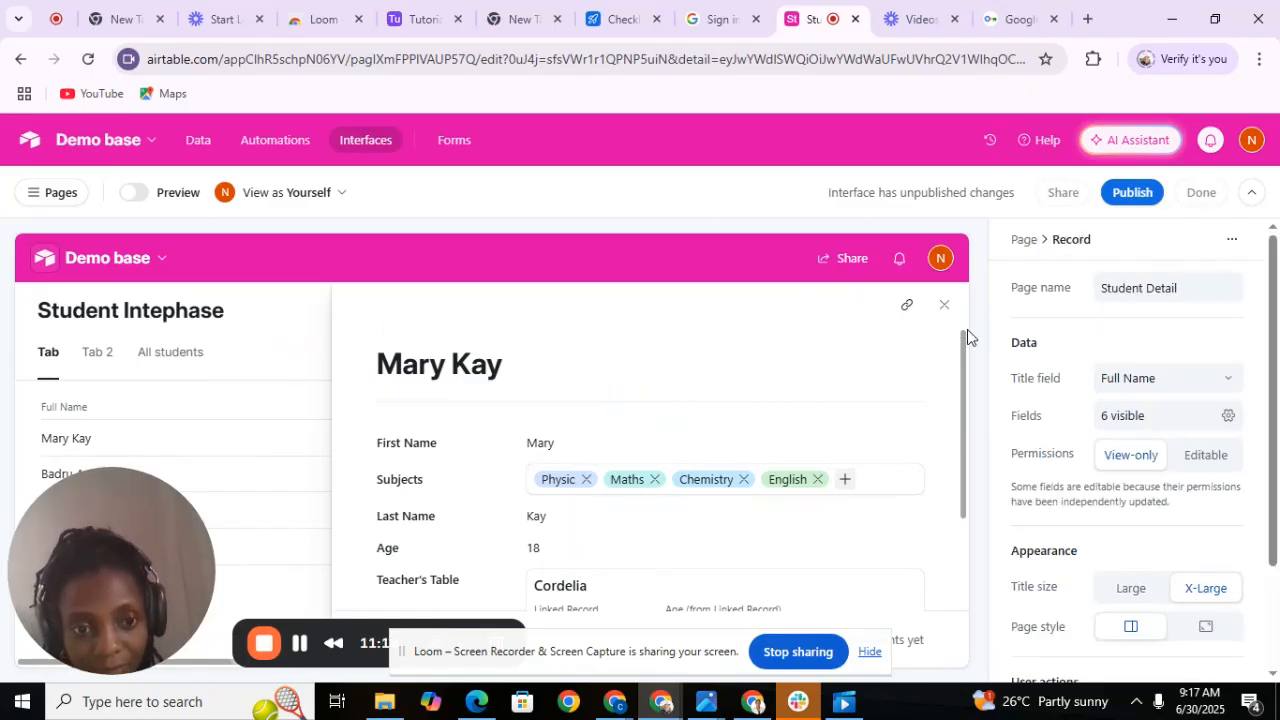
click(940, 310)
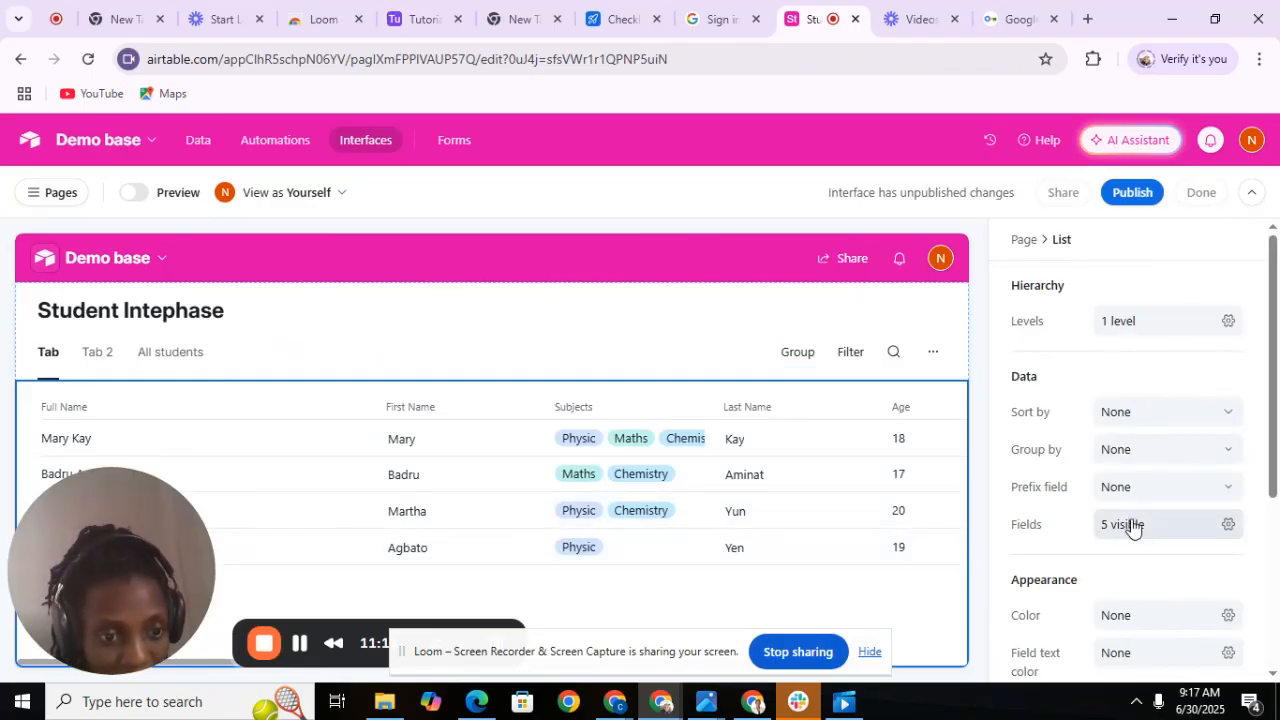
Enable inline record editing in the list, and replace Chemistry with Physic in the second student's subjects
scroll(1270, 679, down, 3)
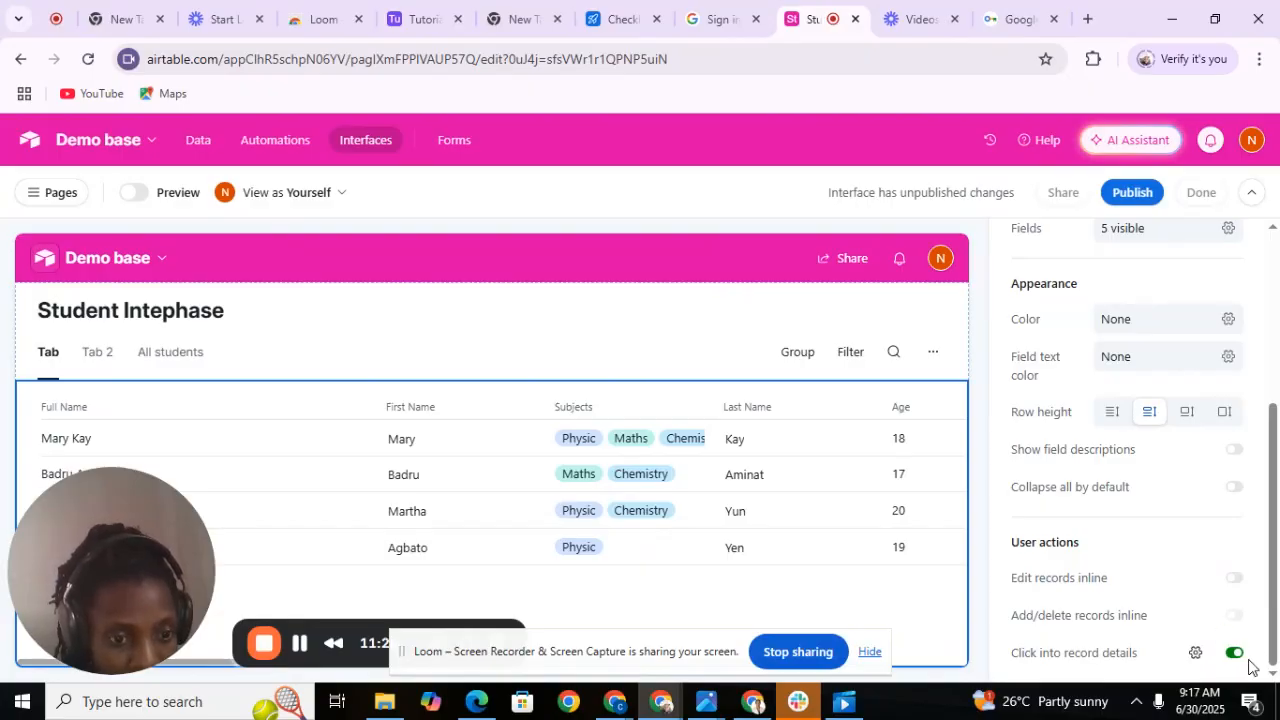
click(1234, 580)
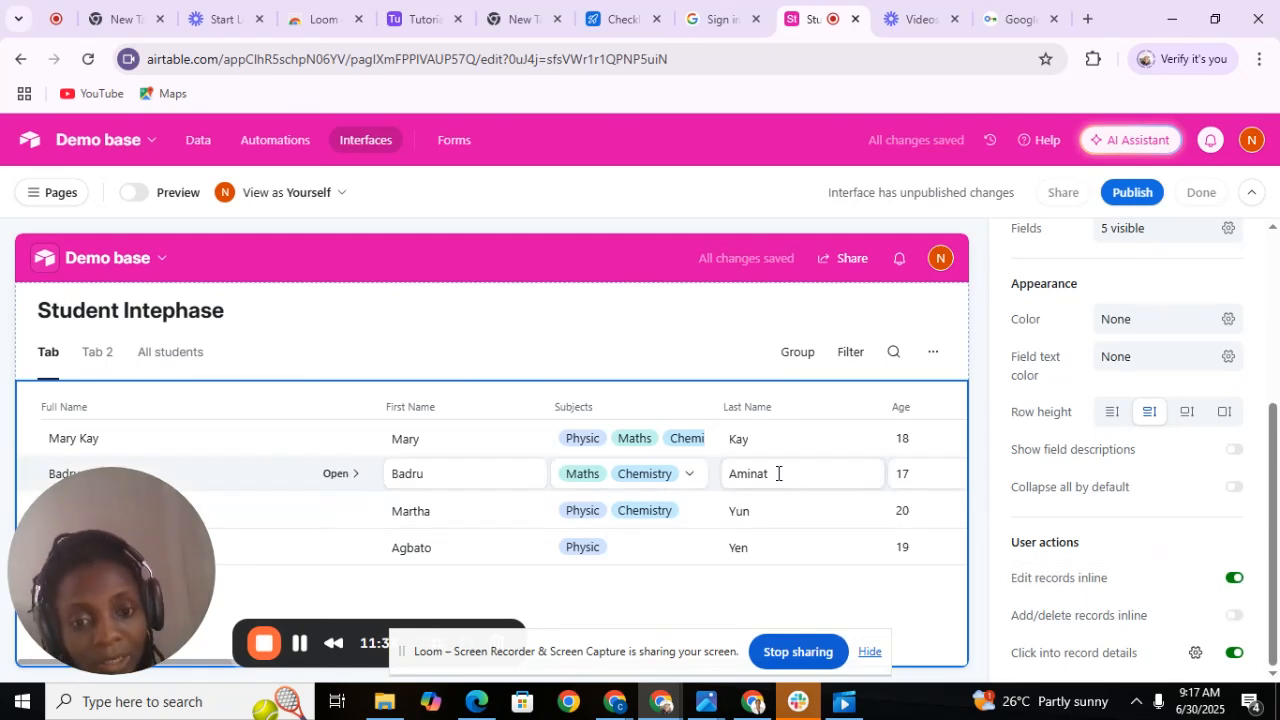
click(680, 489)
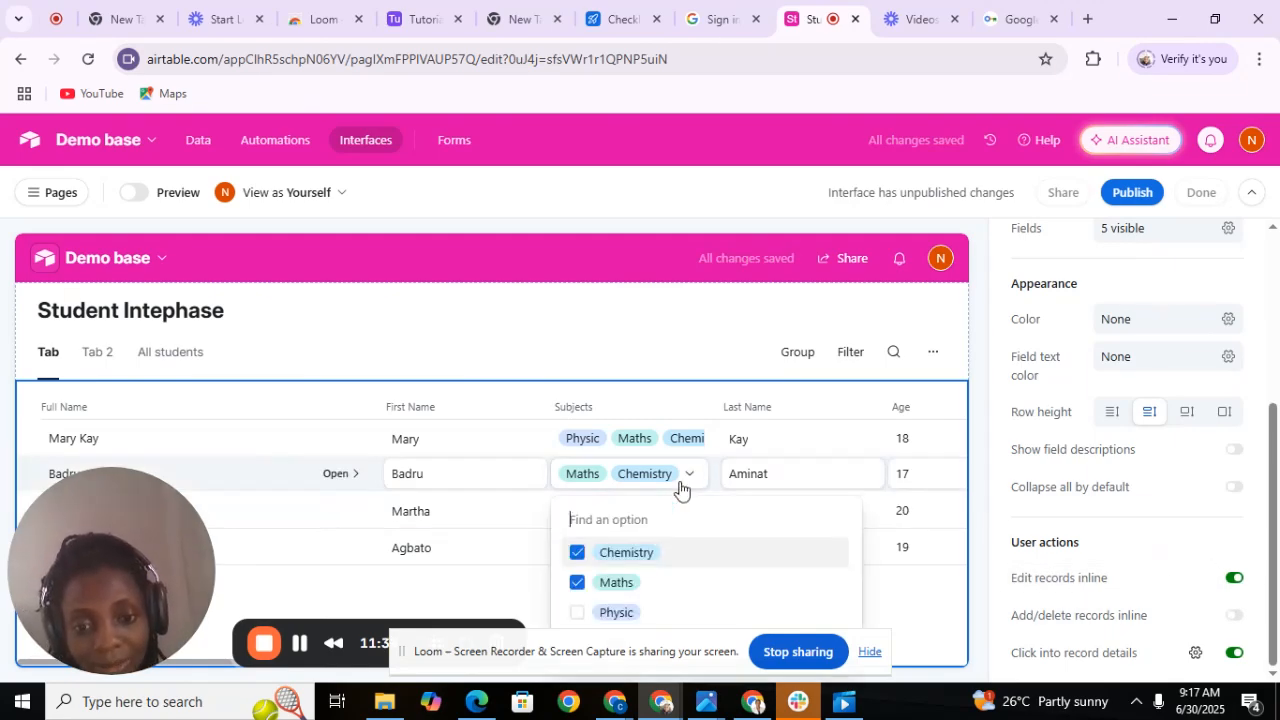
click(647, 556)
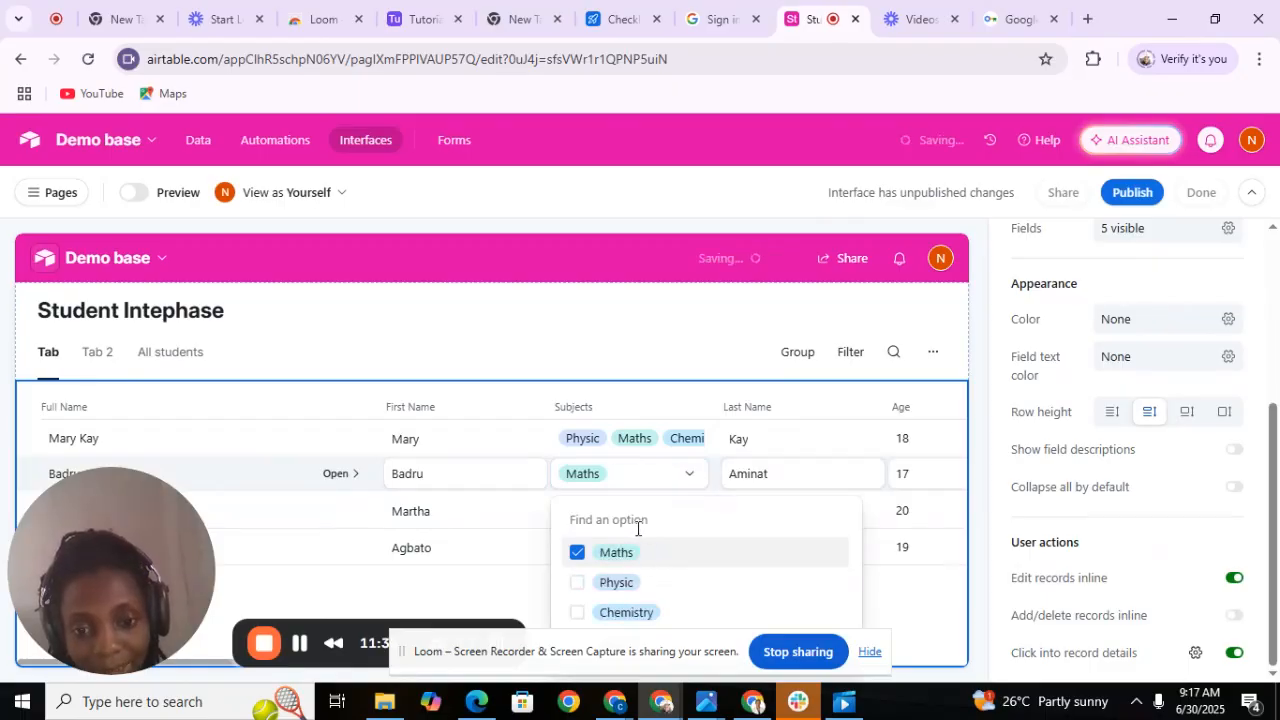
click(623, 594)
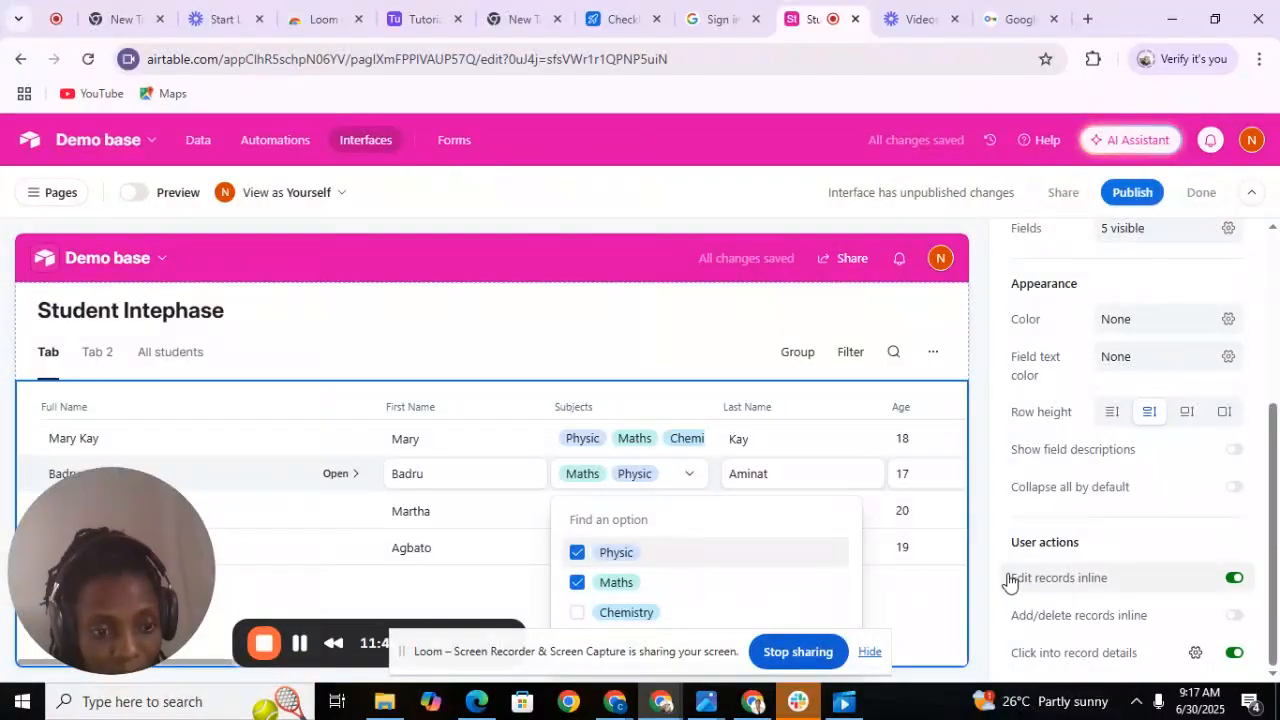
key(Escape)
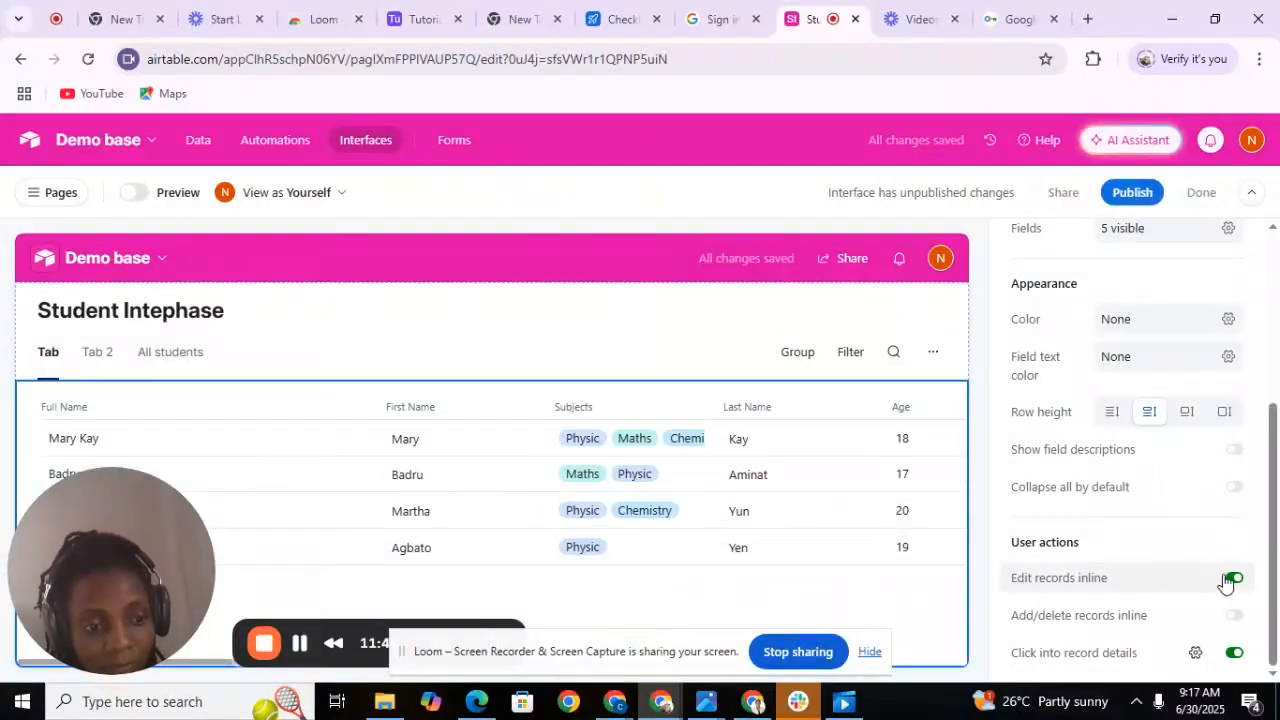
Turn off inline record editing for the list, and check how the second student's Subjects cell opens
click(1231, 579)
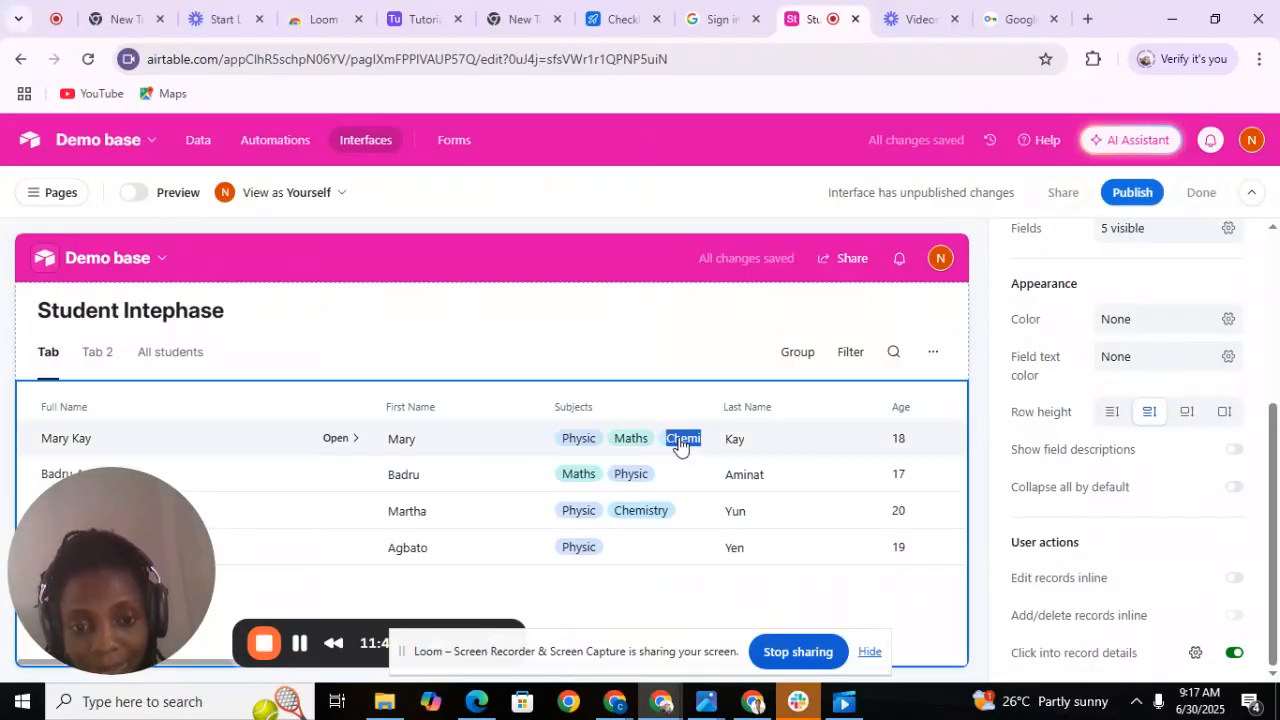
click(638, 484)
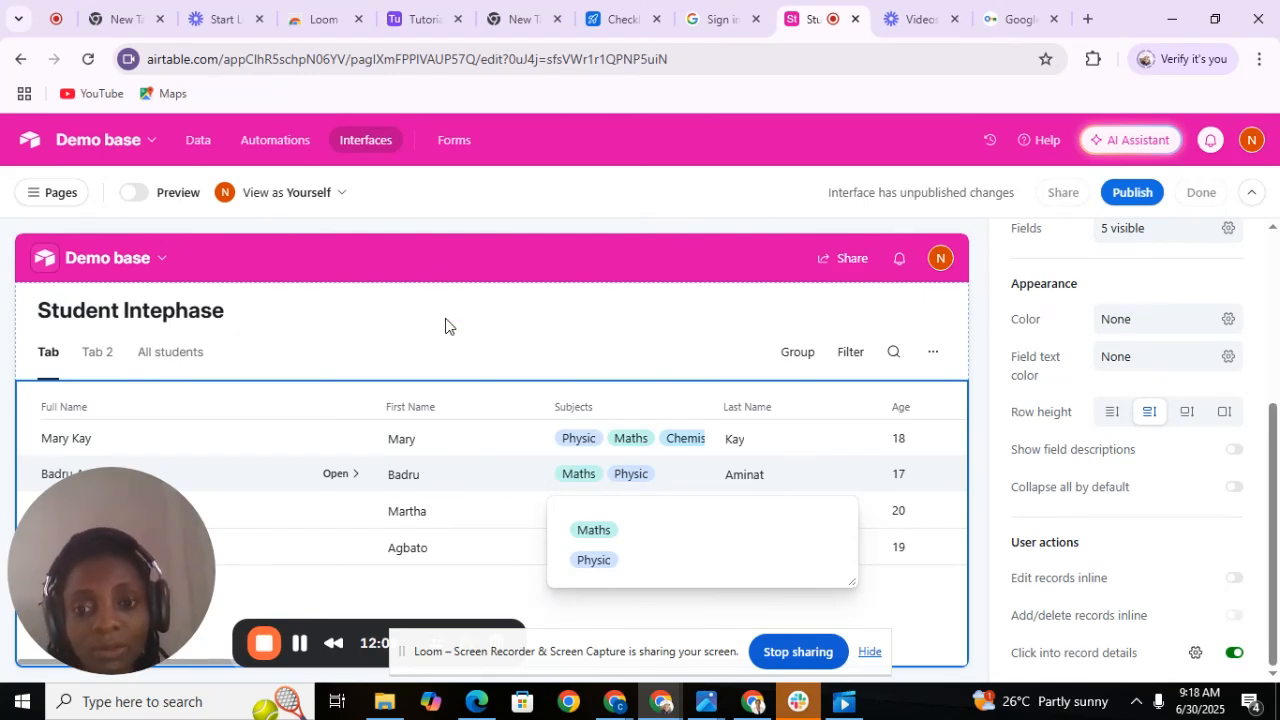
click(499, 347)
Review the page settings, the list settings and the record detail page settings opened from the second student's record
click(500, 346)
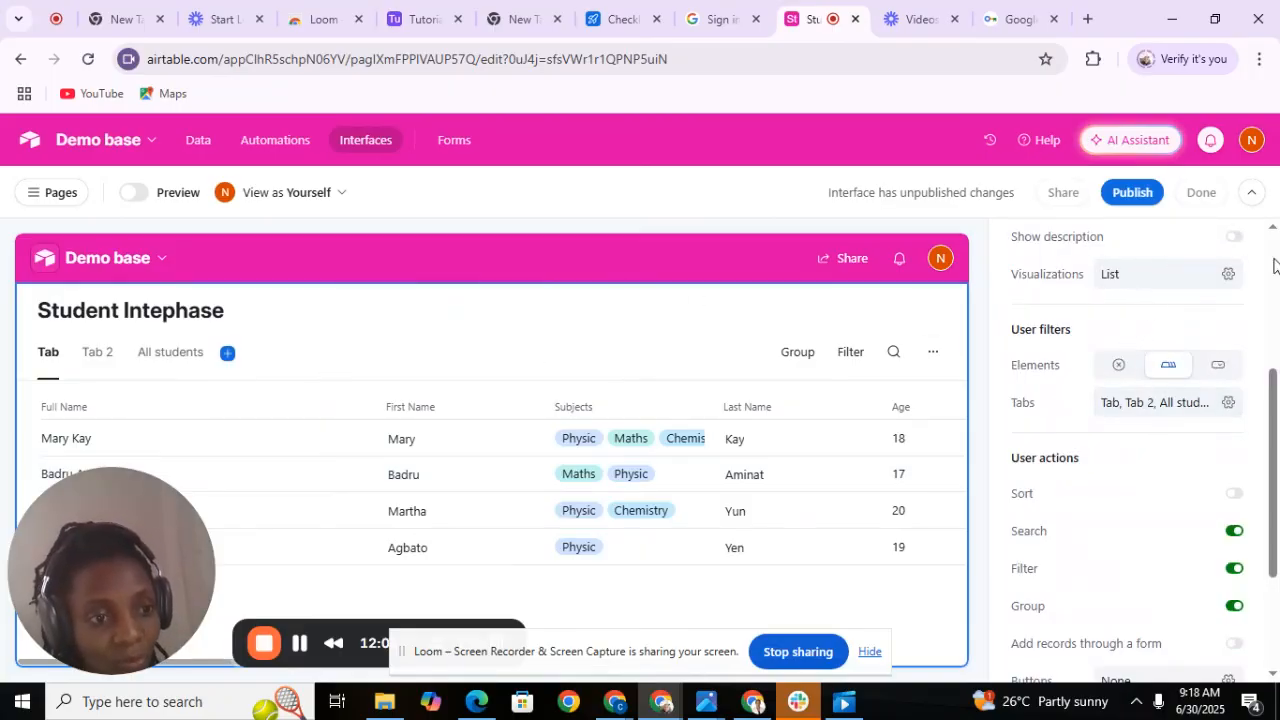
scroll(1270, 232, up, 3)
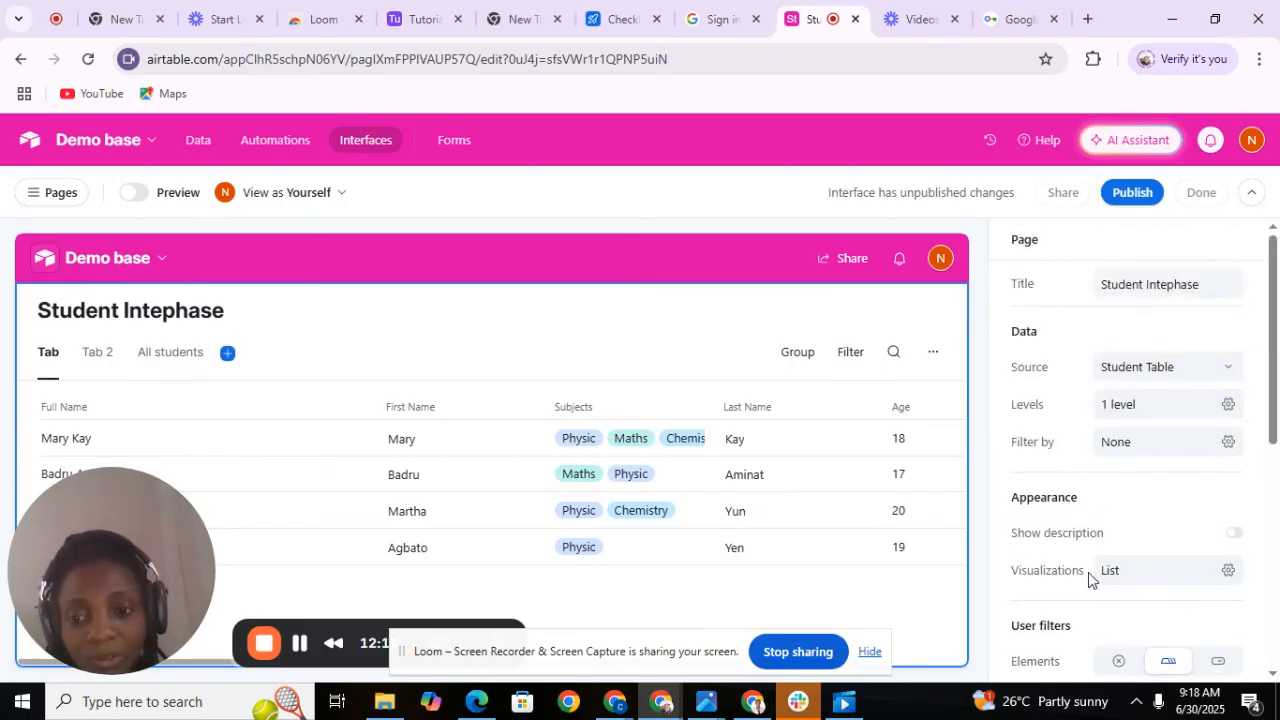
click(321, 453)
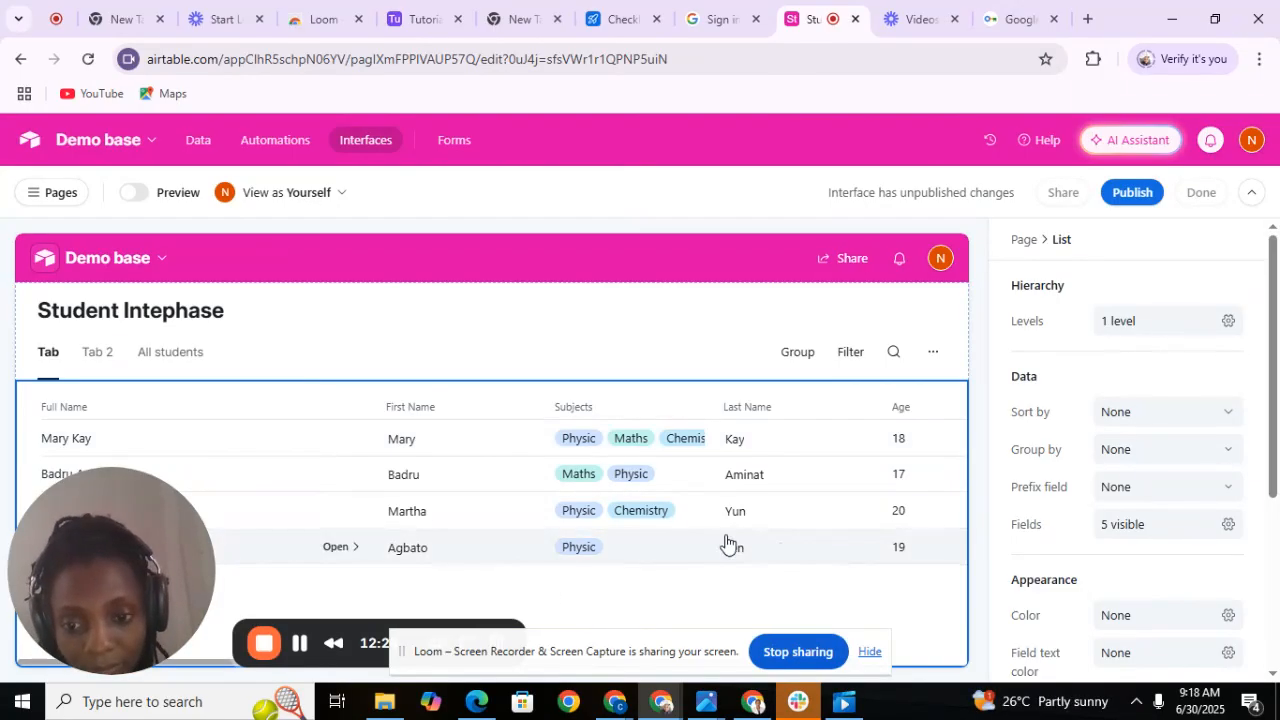
click(402, 478)
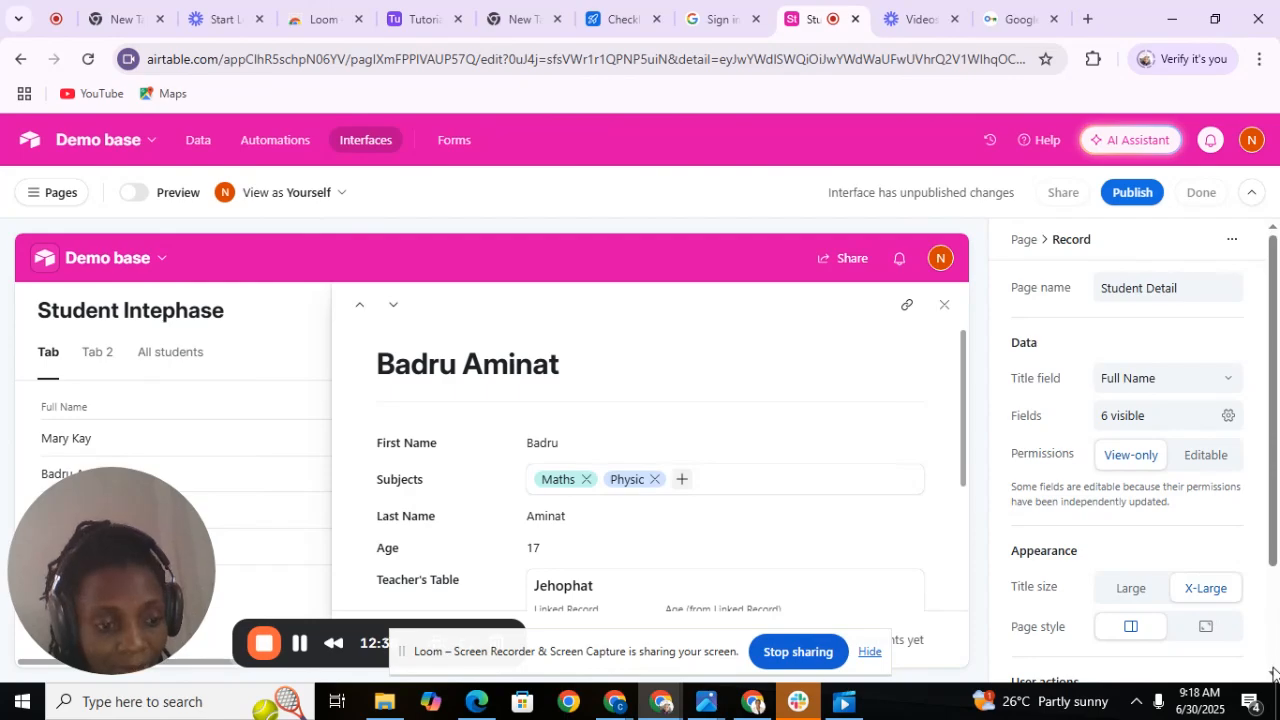
scroll(1008, 585, down, 3)
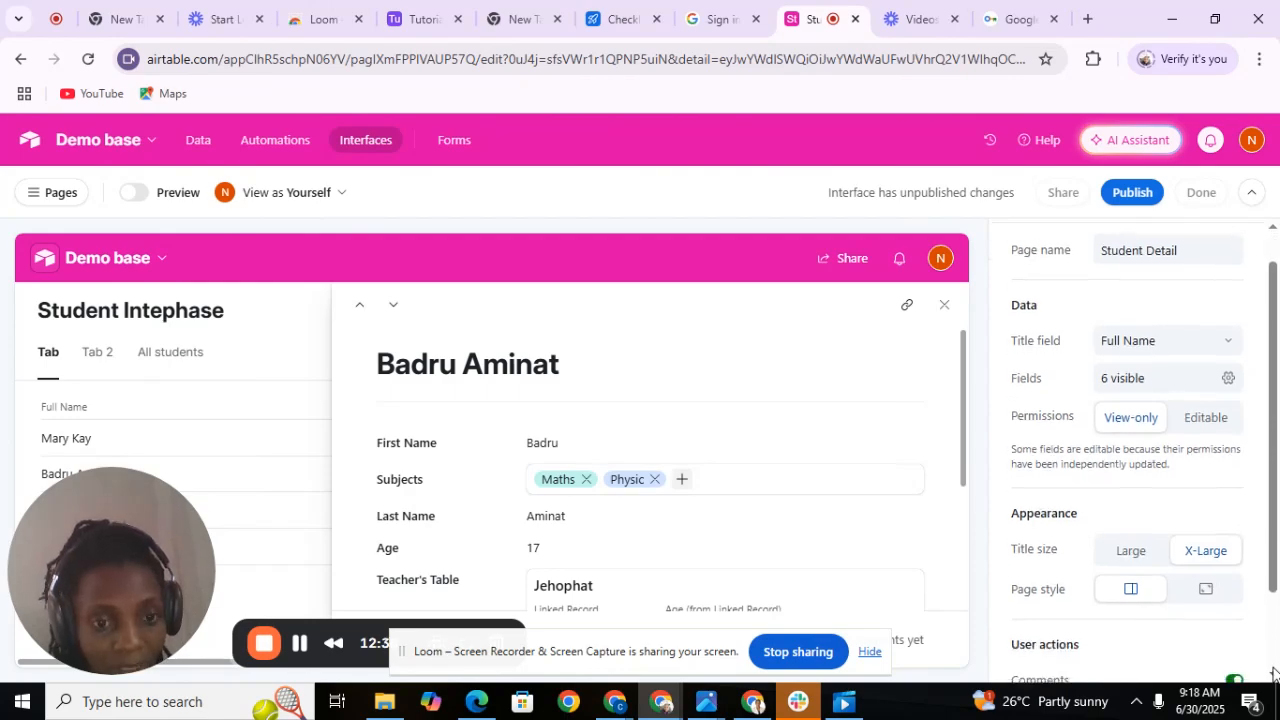
click(943, 306)
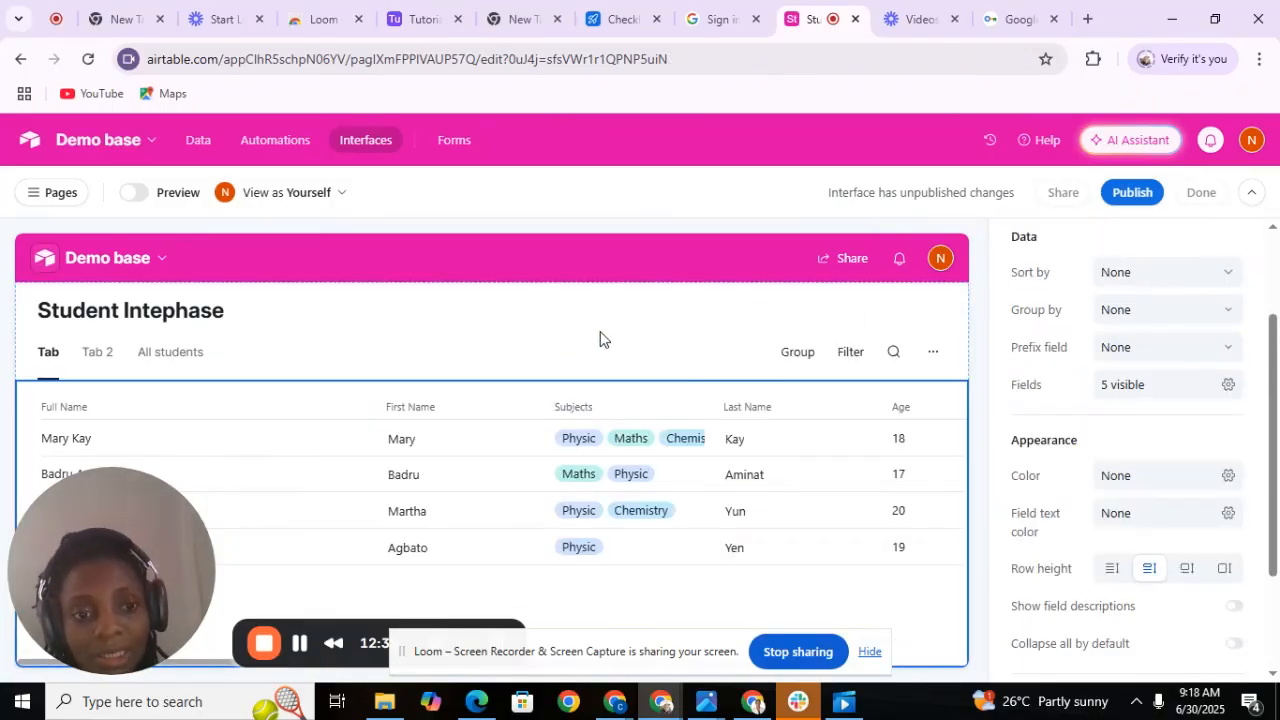
click(629, 351)
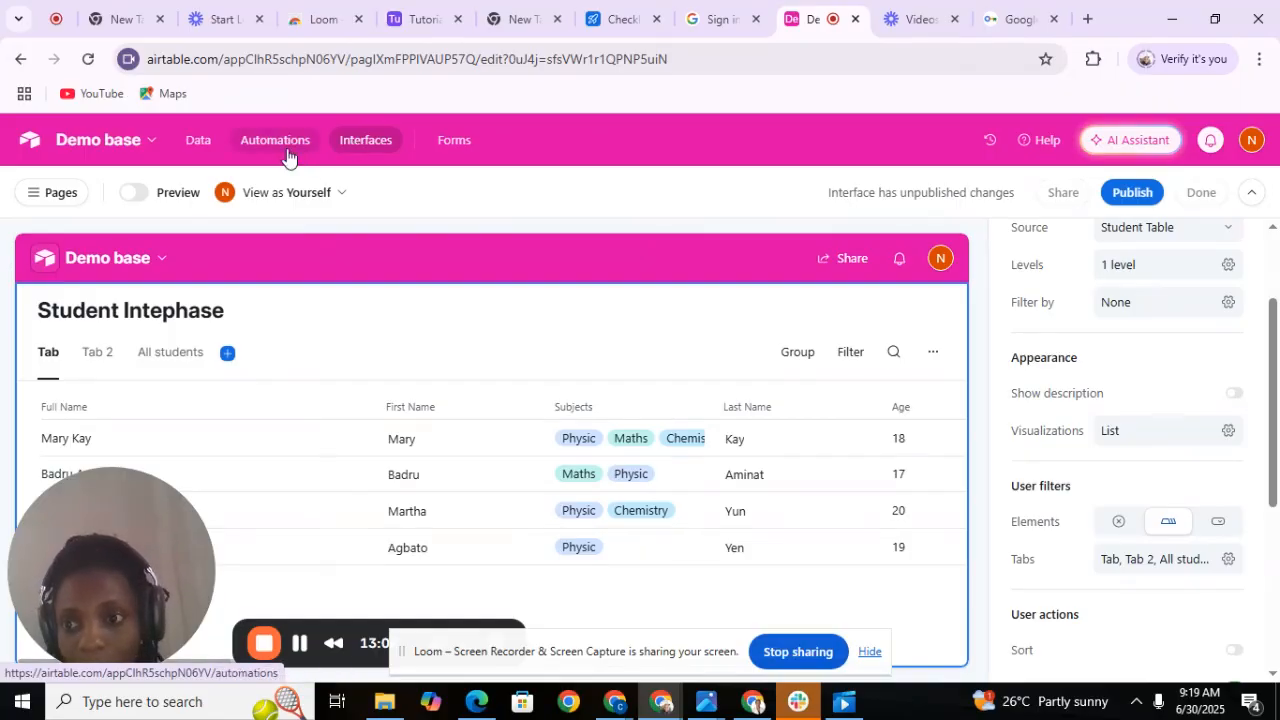
click(19, 61)
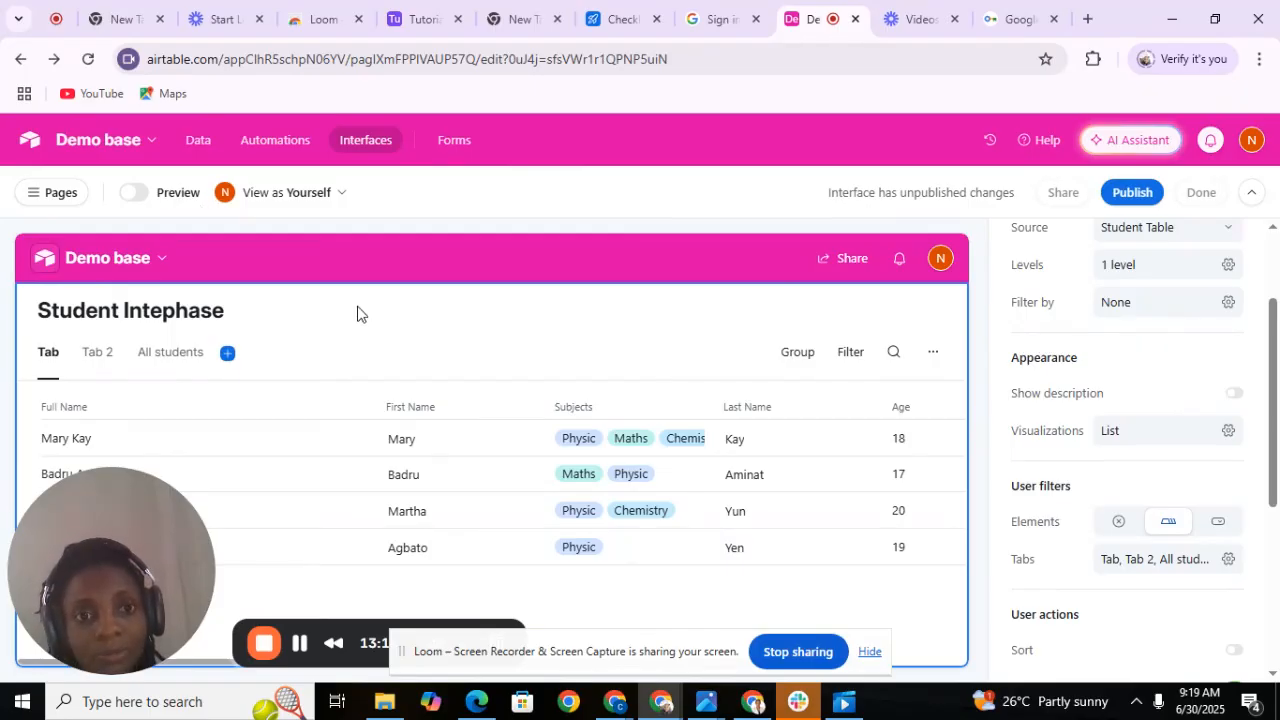
Add a new interface to the base, keeping the name Interface and choosing the asterisk icon
click(453, 150)
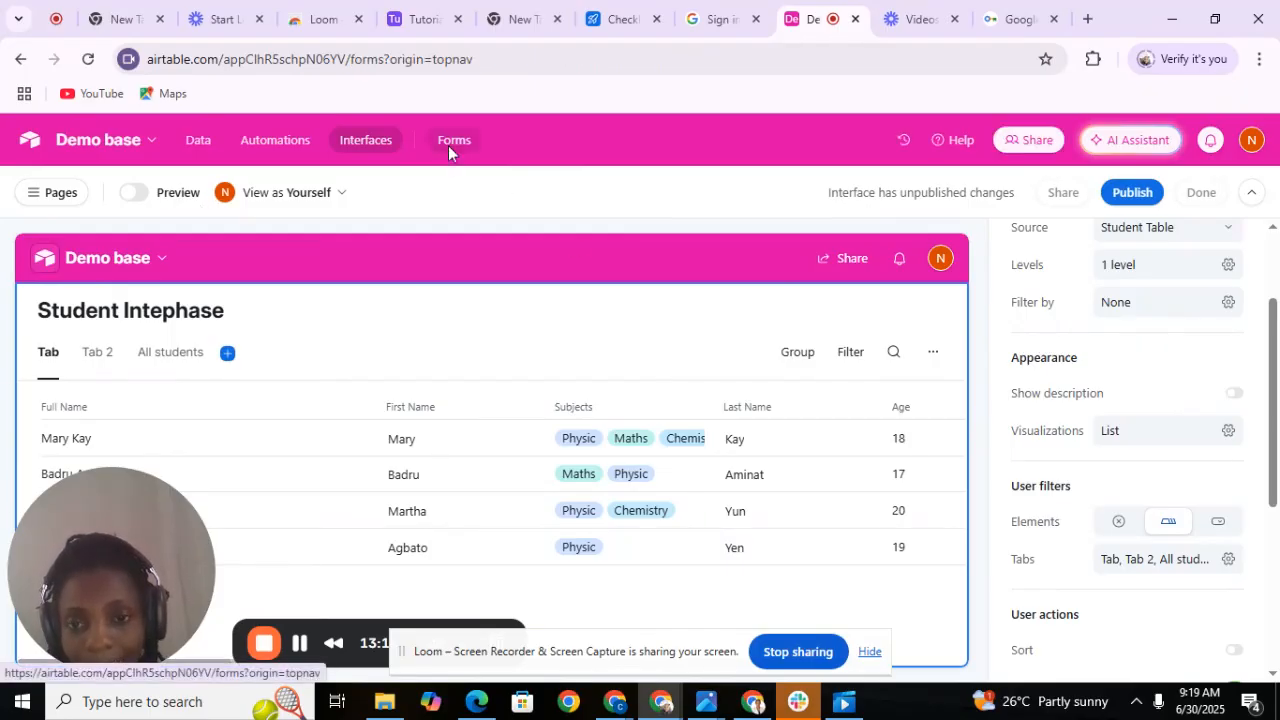
click(377, 148)
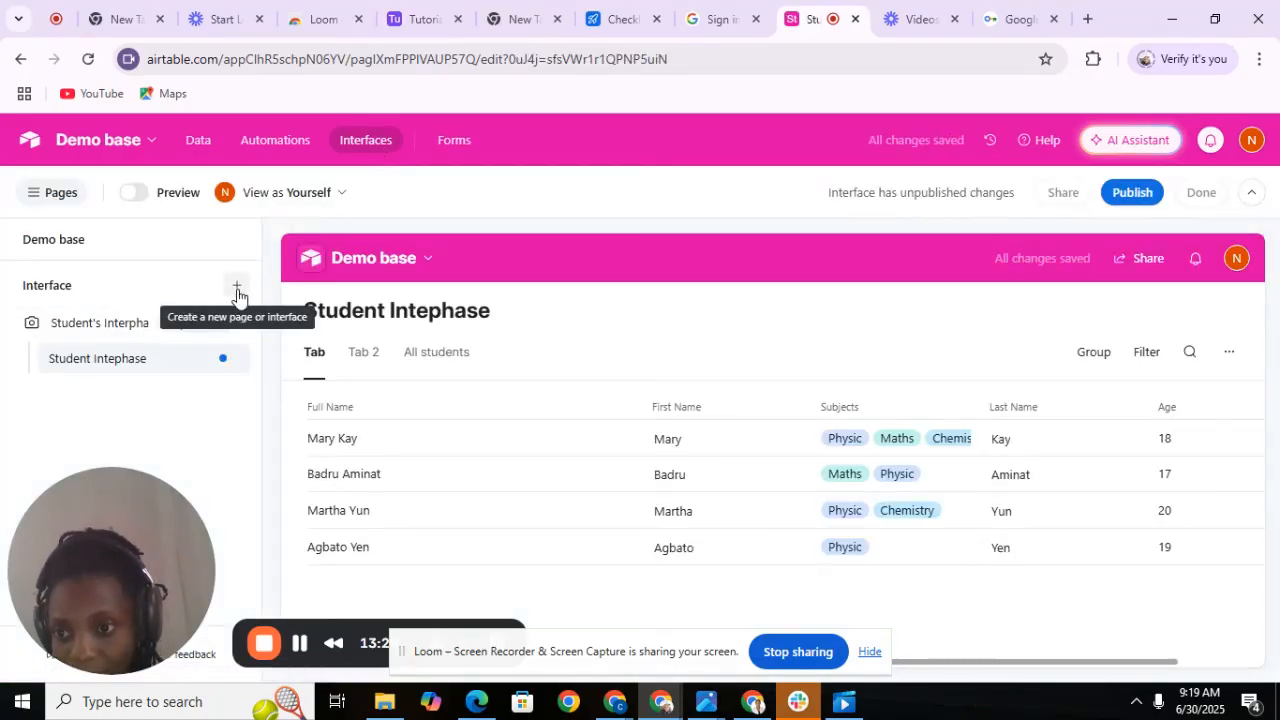
click(237, 292)
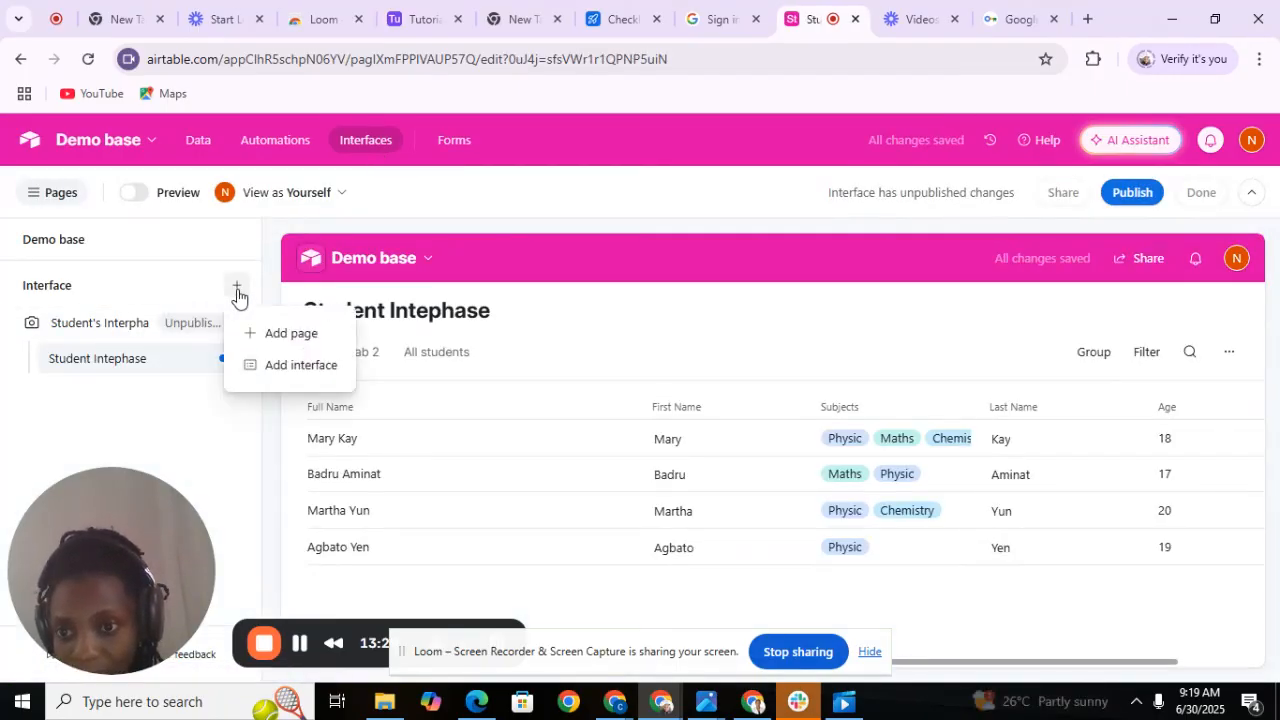
click(293, 374)
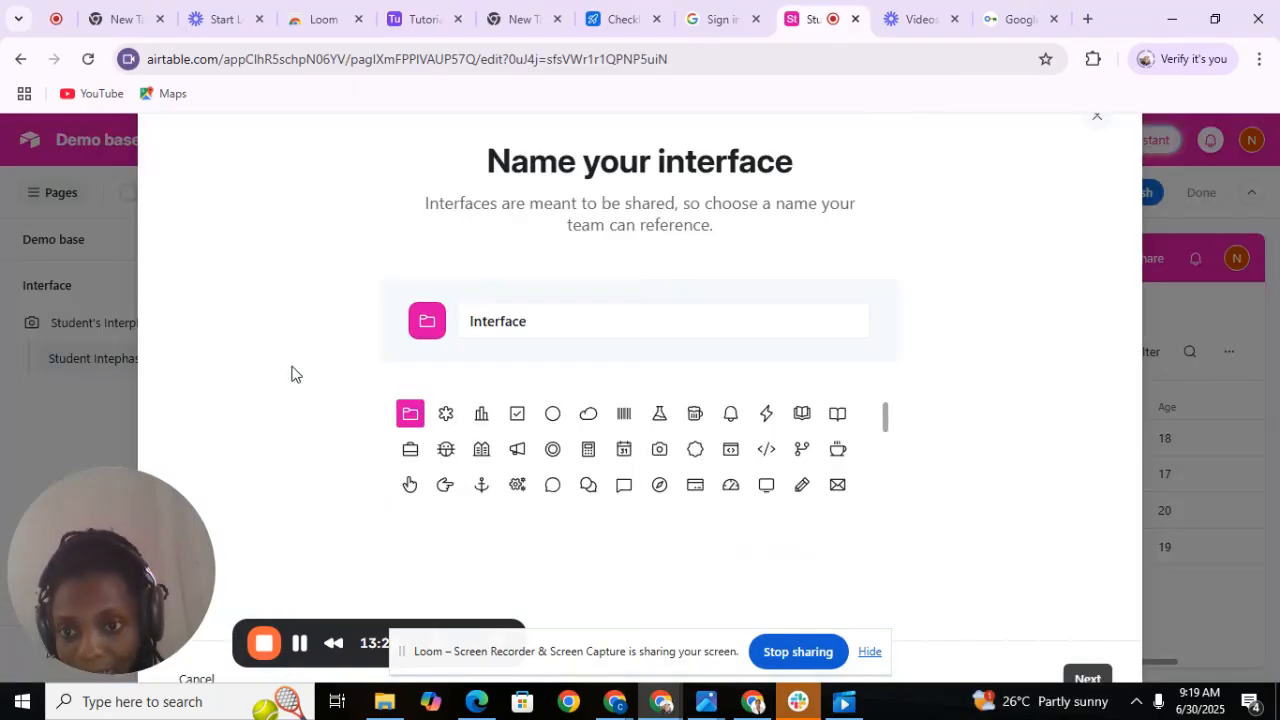
click(450, 424)
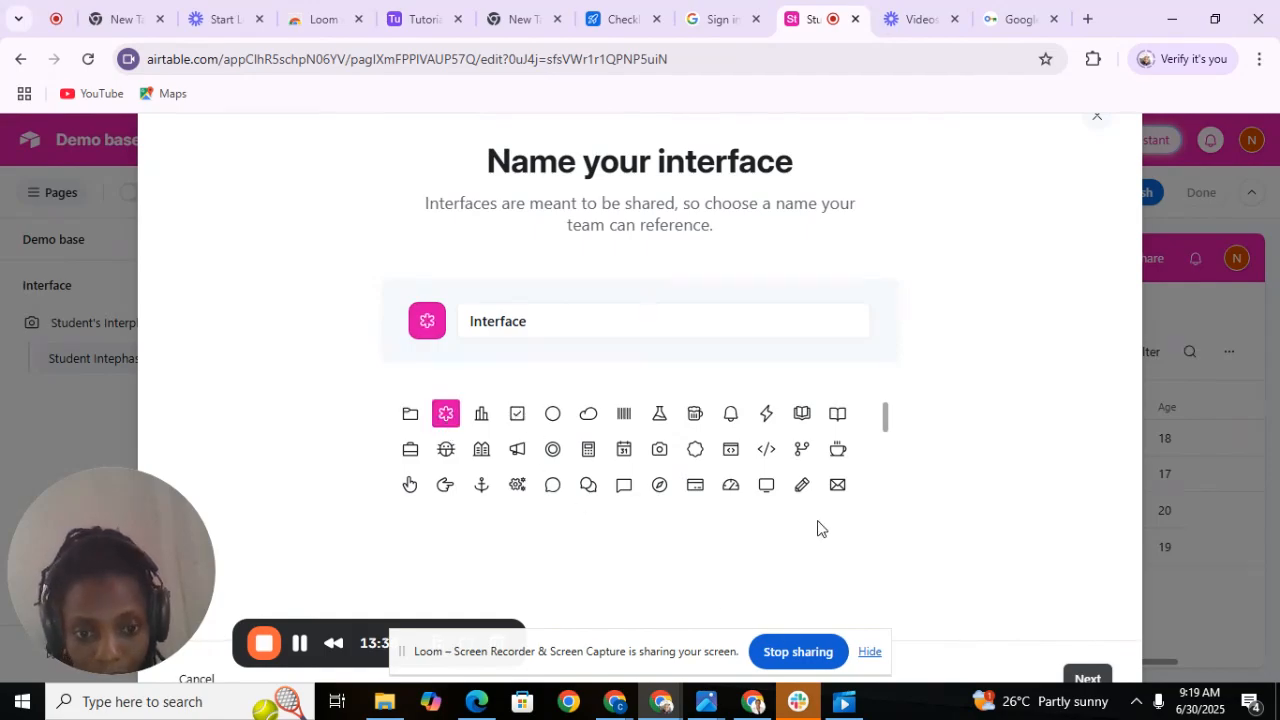
click(1086, 677)
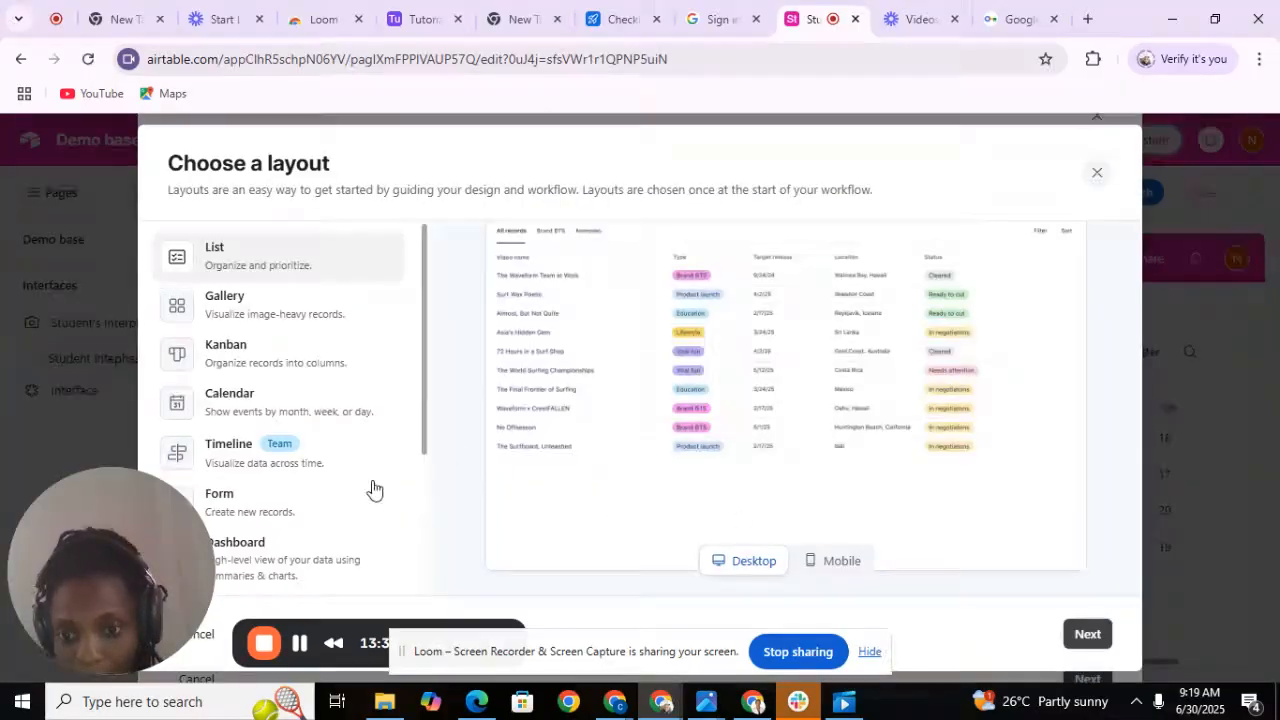
Choose the Blank layout for the new interface's first page and finish creating it
scroll(430, 522, down, 3)
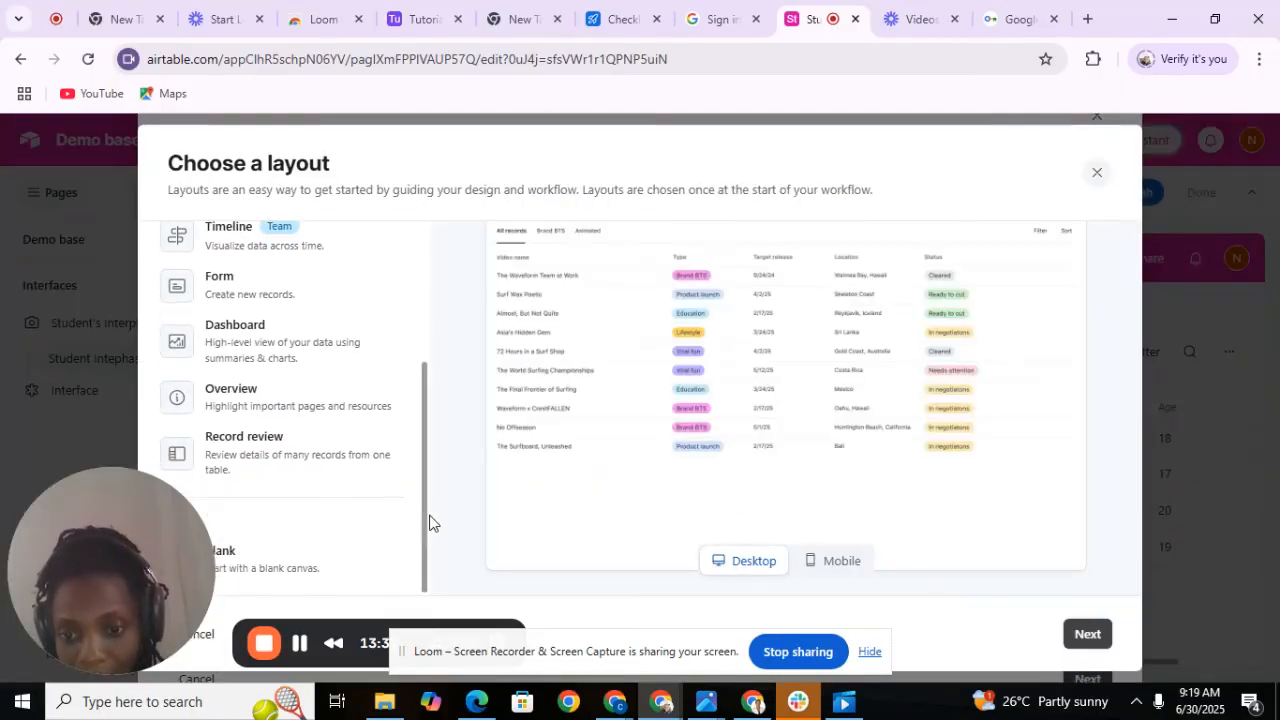
click(268, 558)
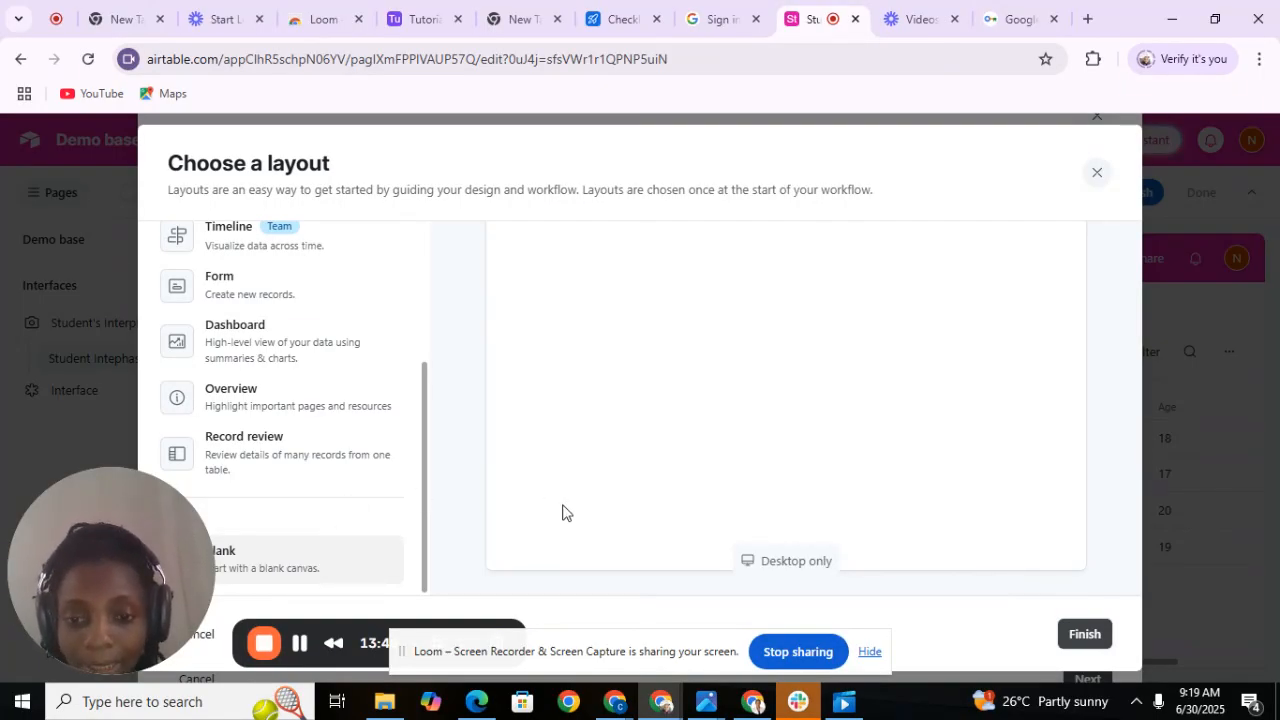
click(1085, 636)
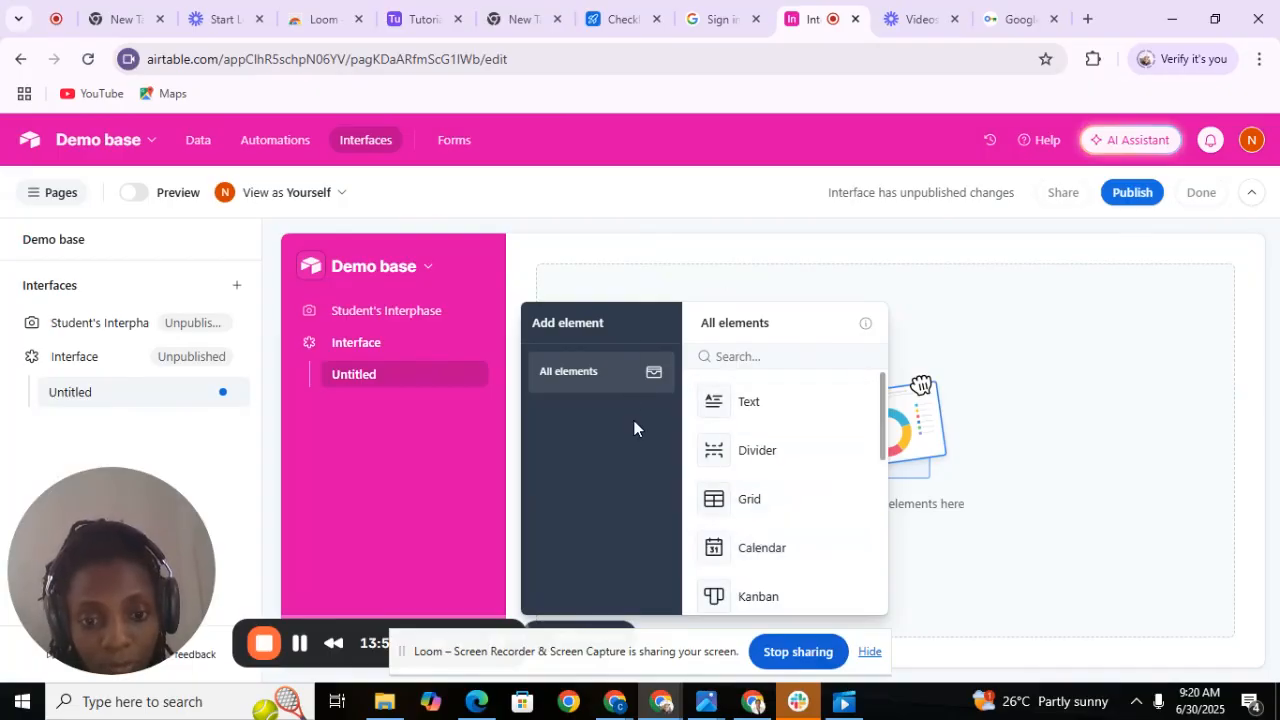
Place two empty text elements on the blank page, the second one above the first
click(750, 404)
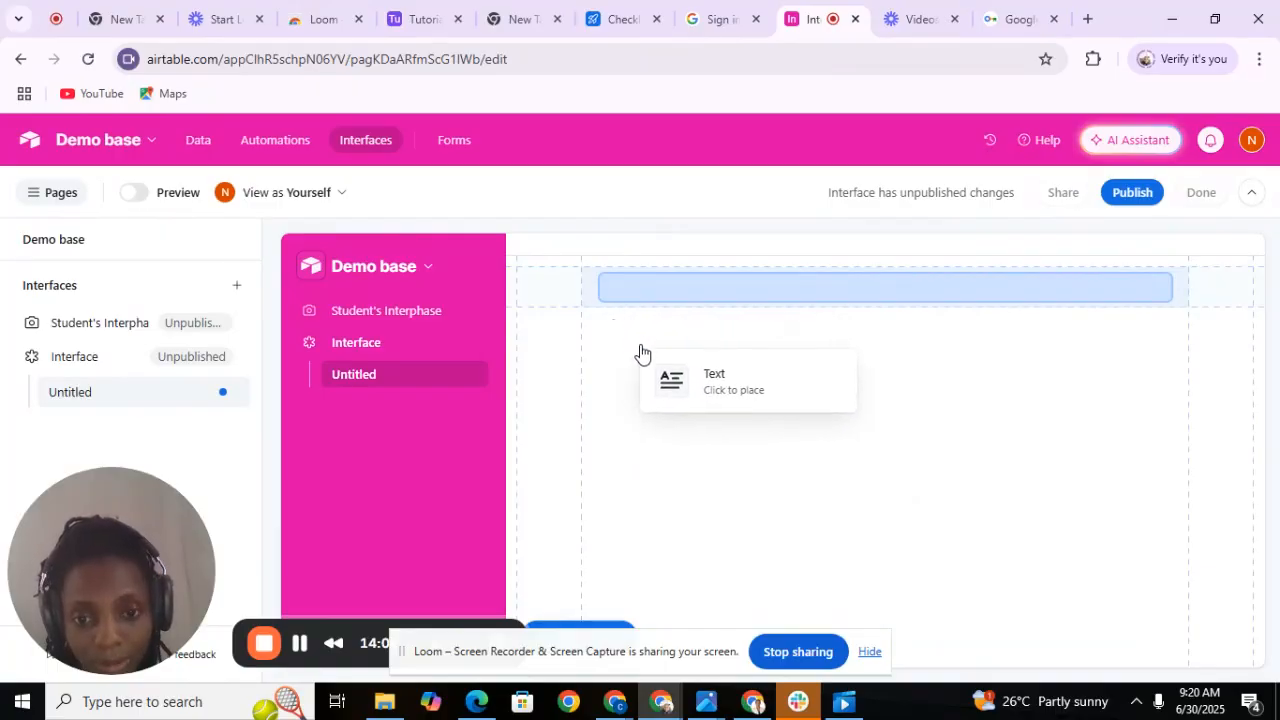
click(600, 320)
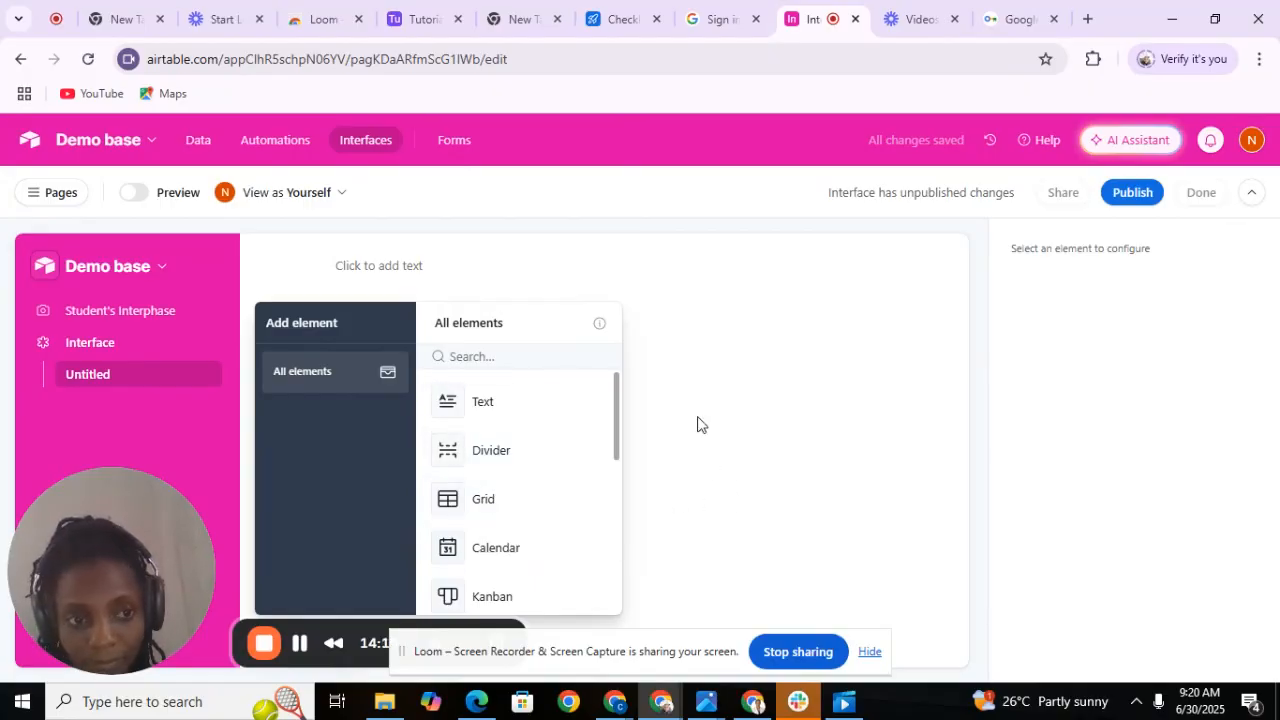
click(518, 421)
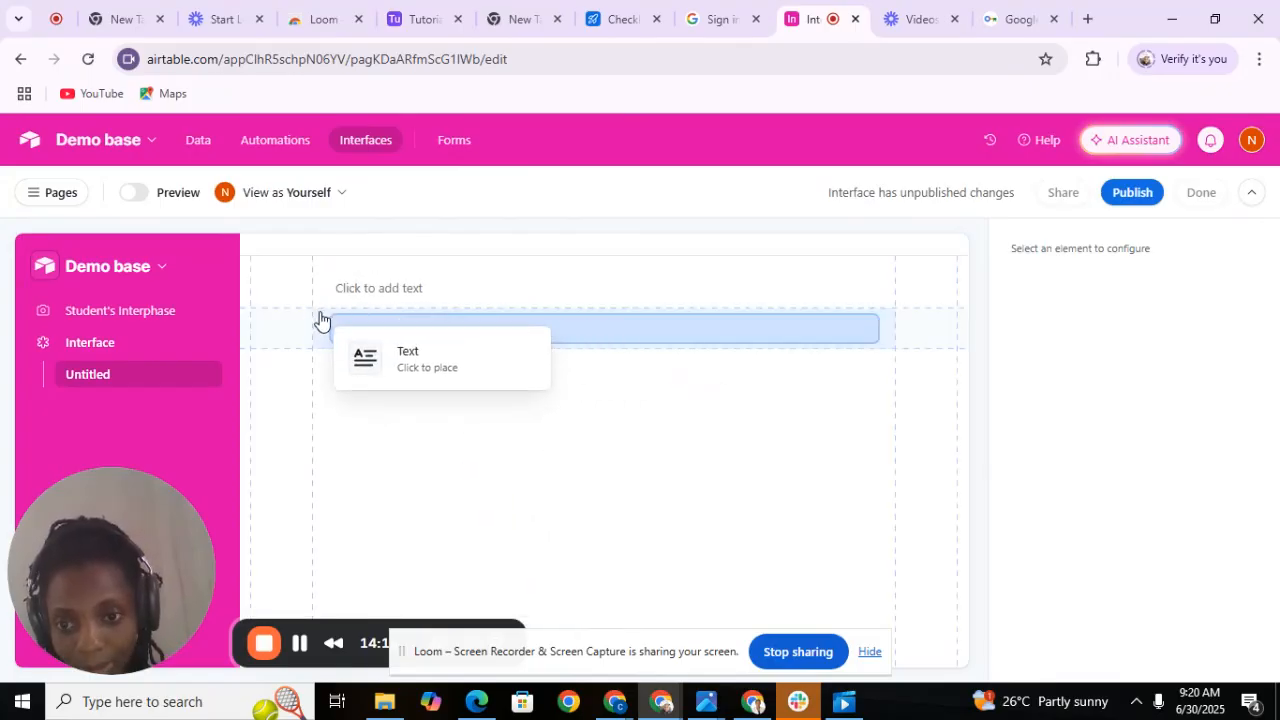
click(352, 268)
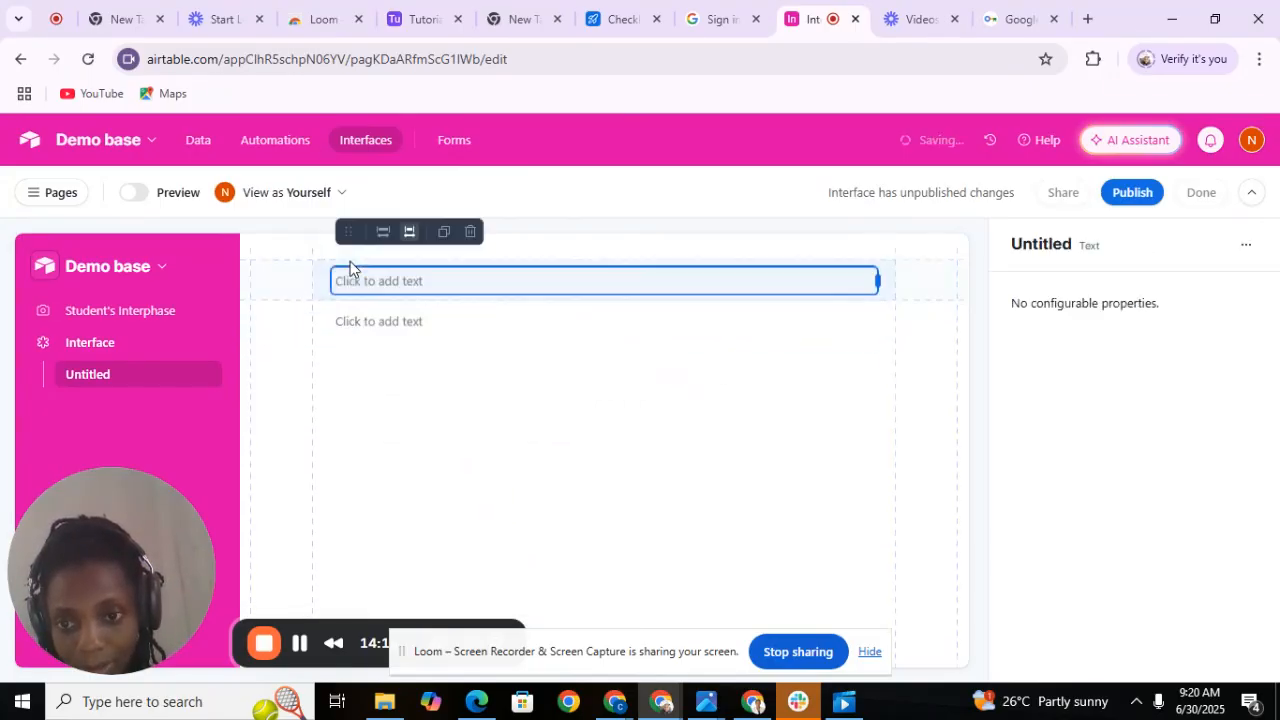
click(380, 286)
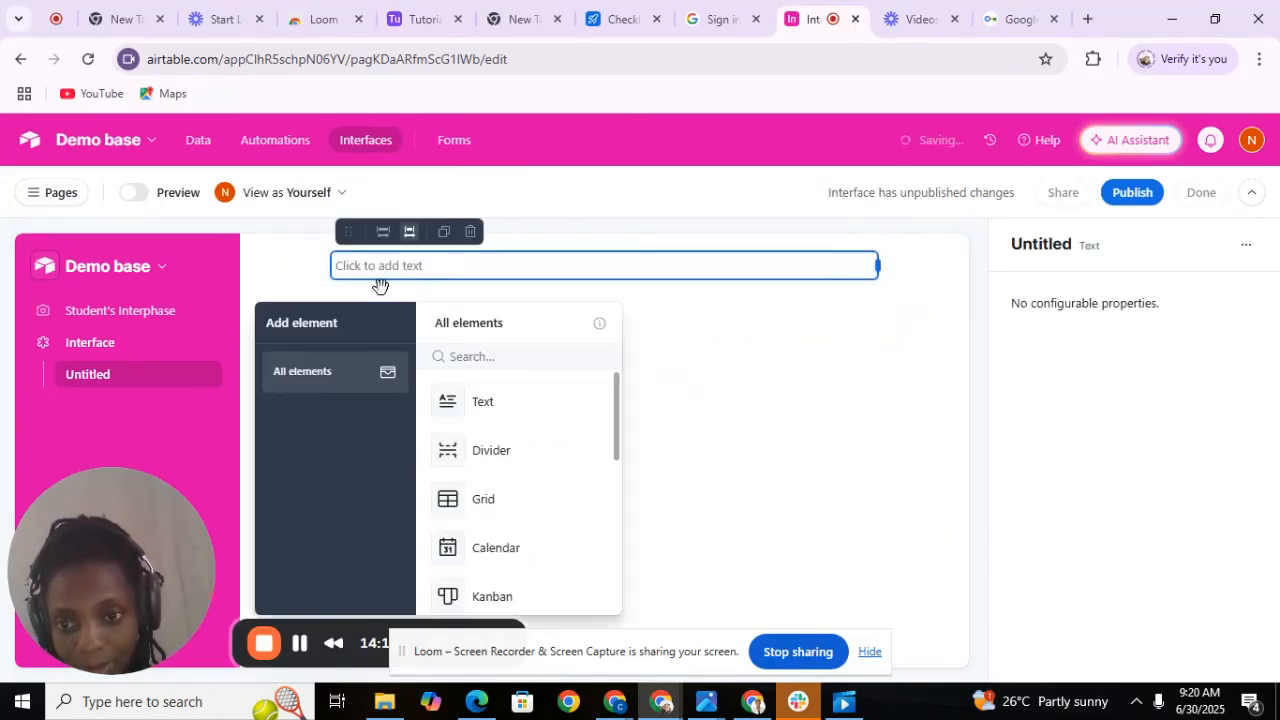
click(731, 448)
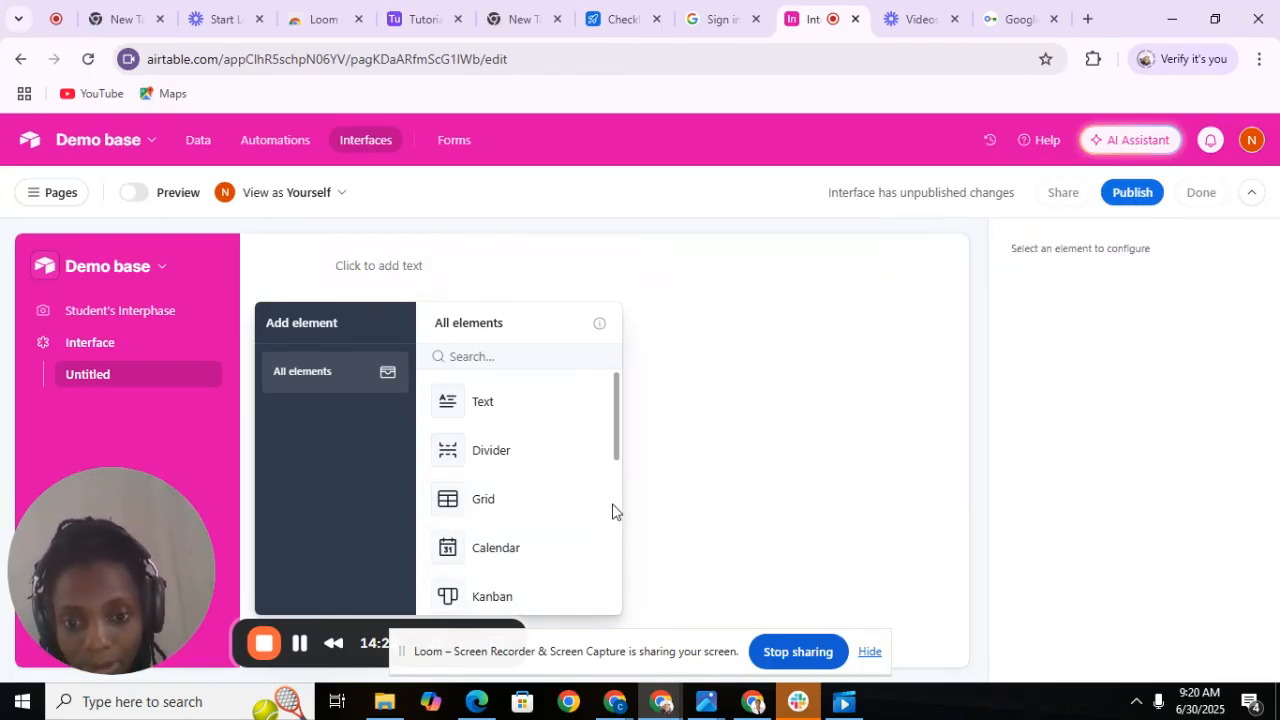
Add a chart element at the top of the page, above the two text elements
scroll(617, 511, down, 3)
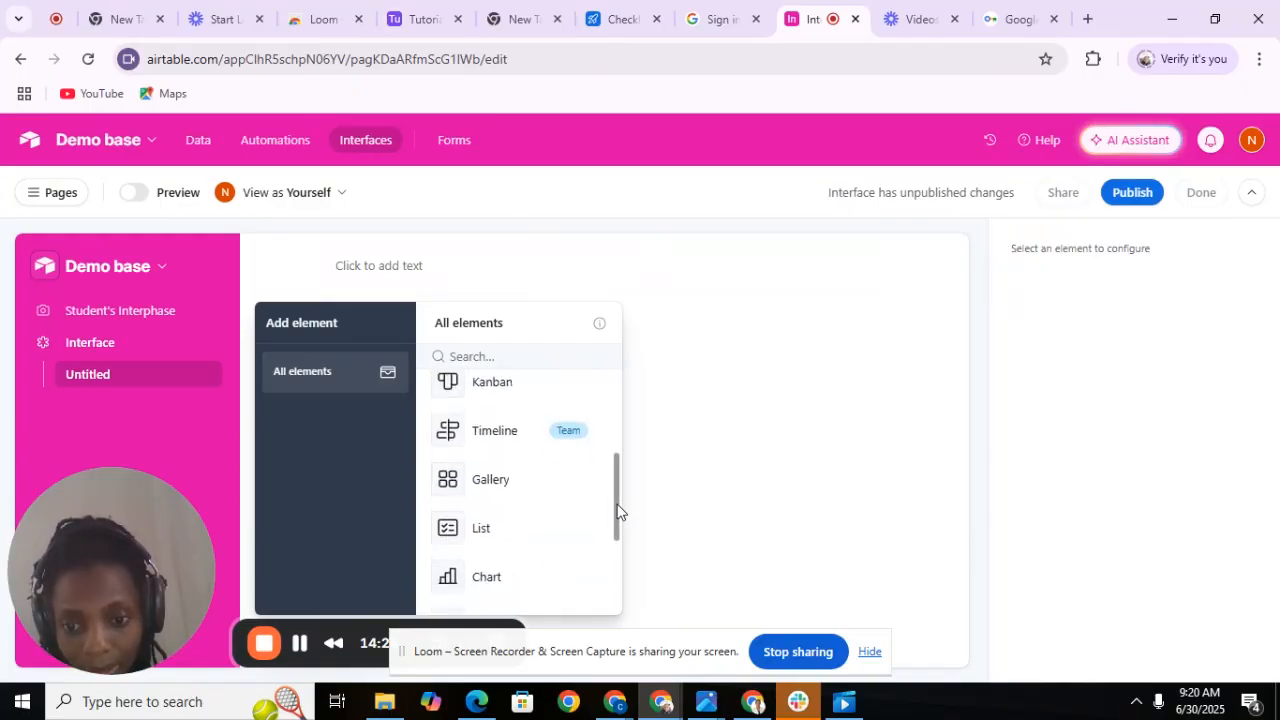
scroll(617, 582, down, 3)
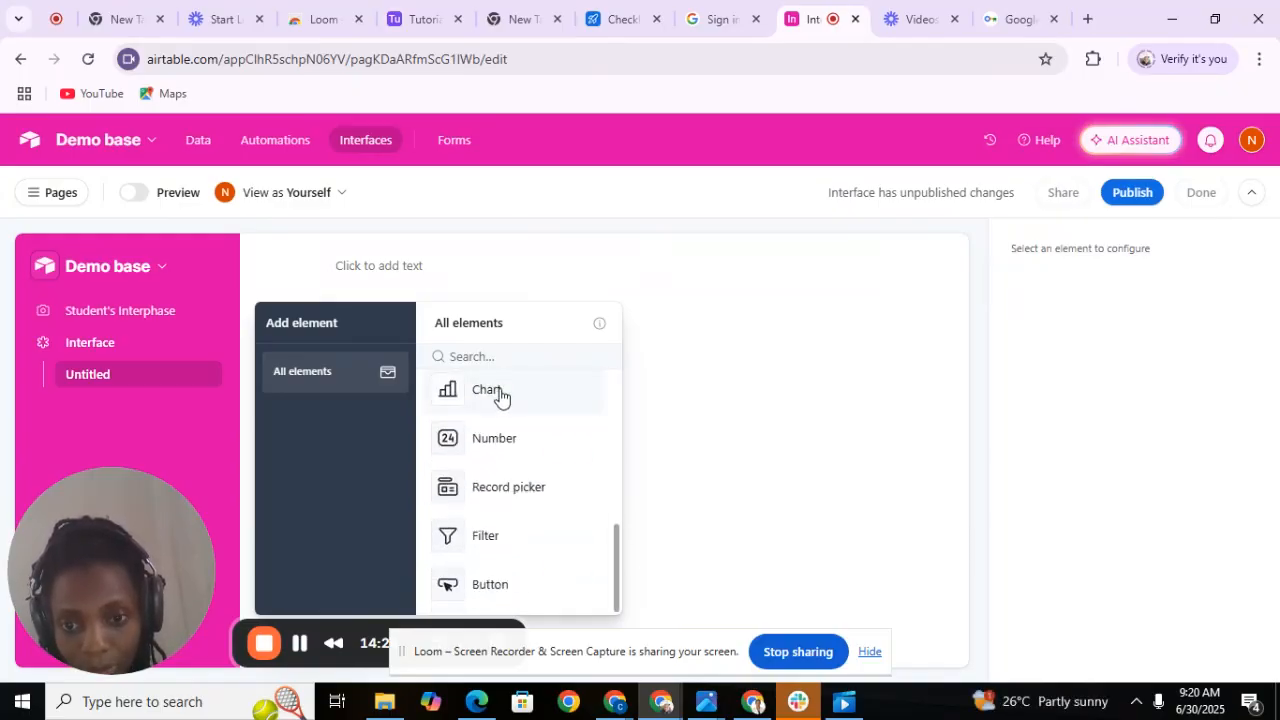
click(500, 397)
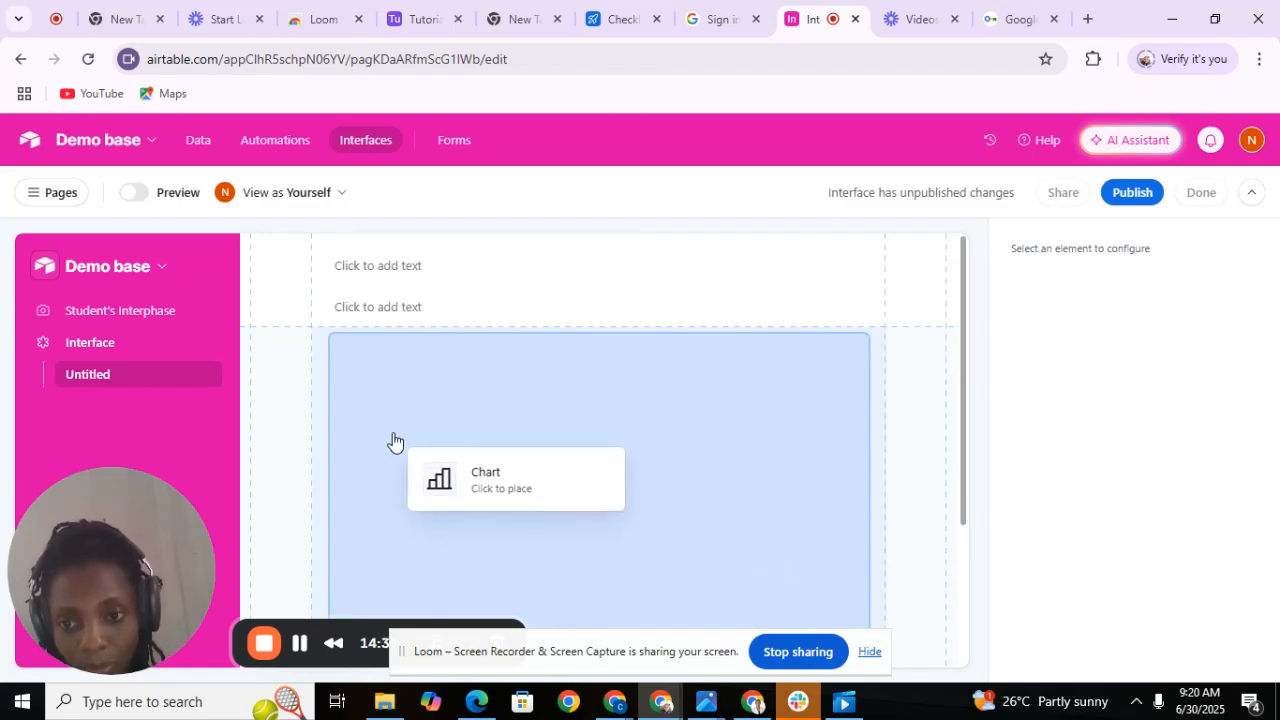
click(491, 322)
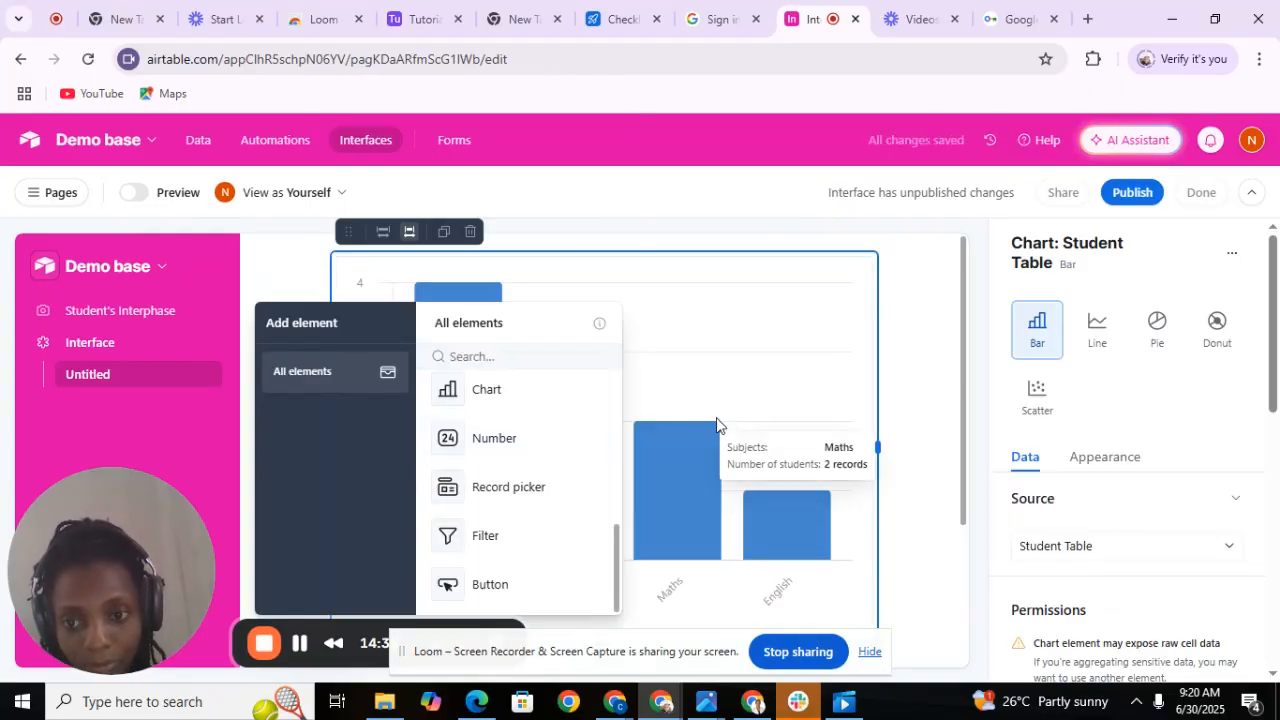
drag(583, 613, 594, 546)
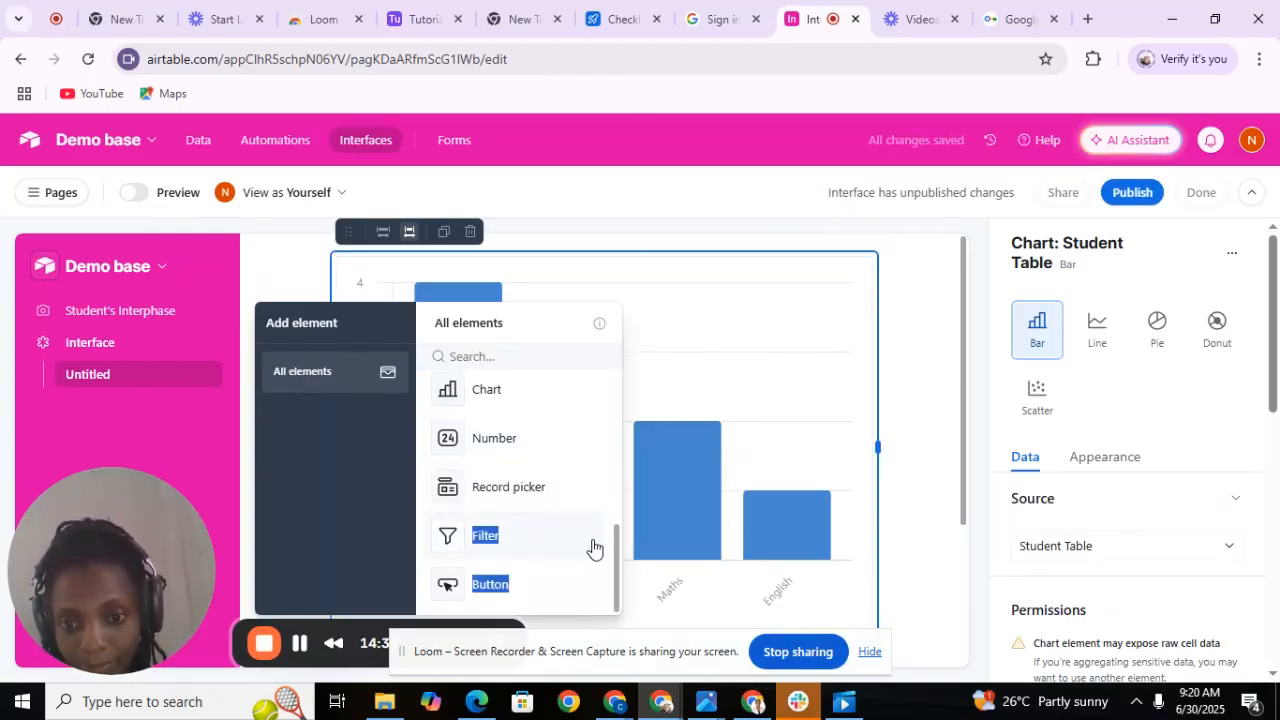
click(754, 383)
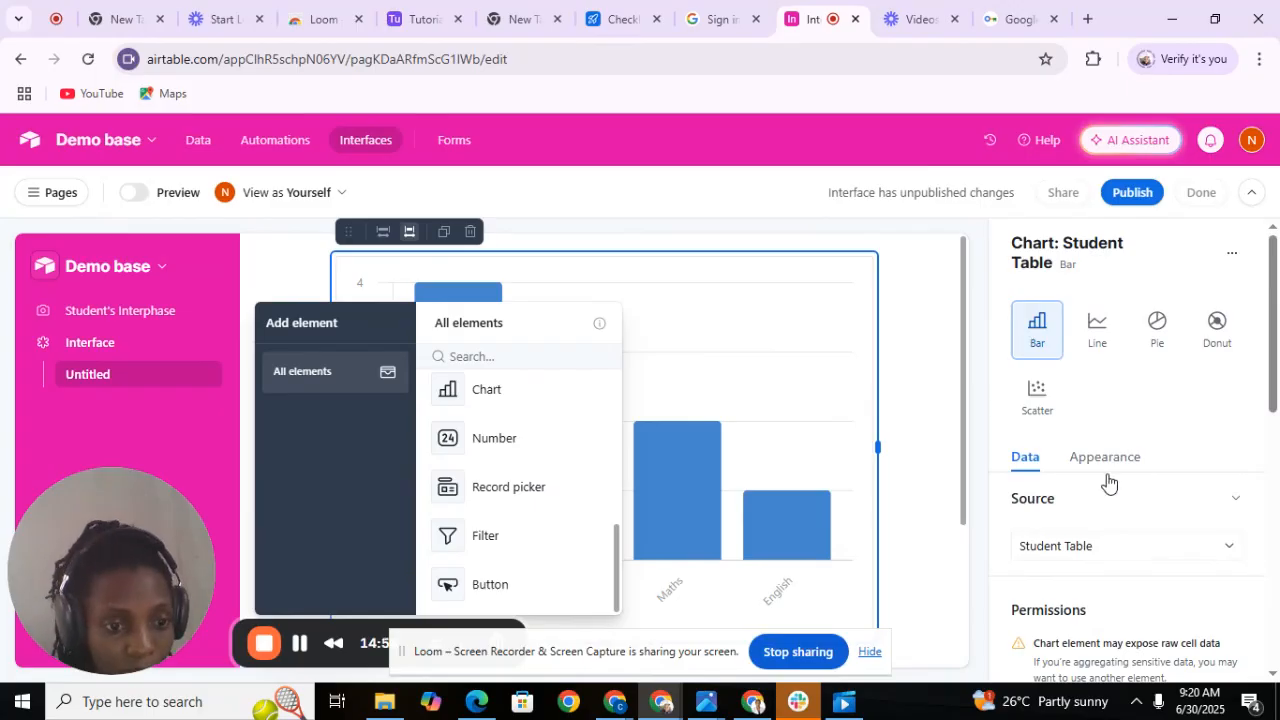
Collapse the chart's source settings and review its permissions, records and X-axis options
click(1153, 505)
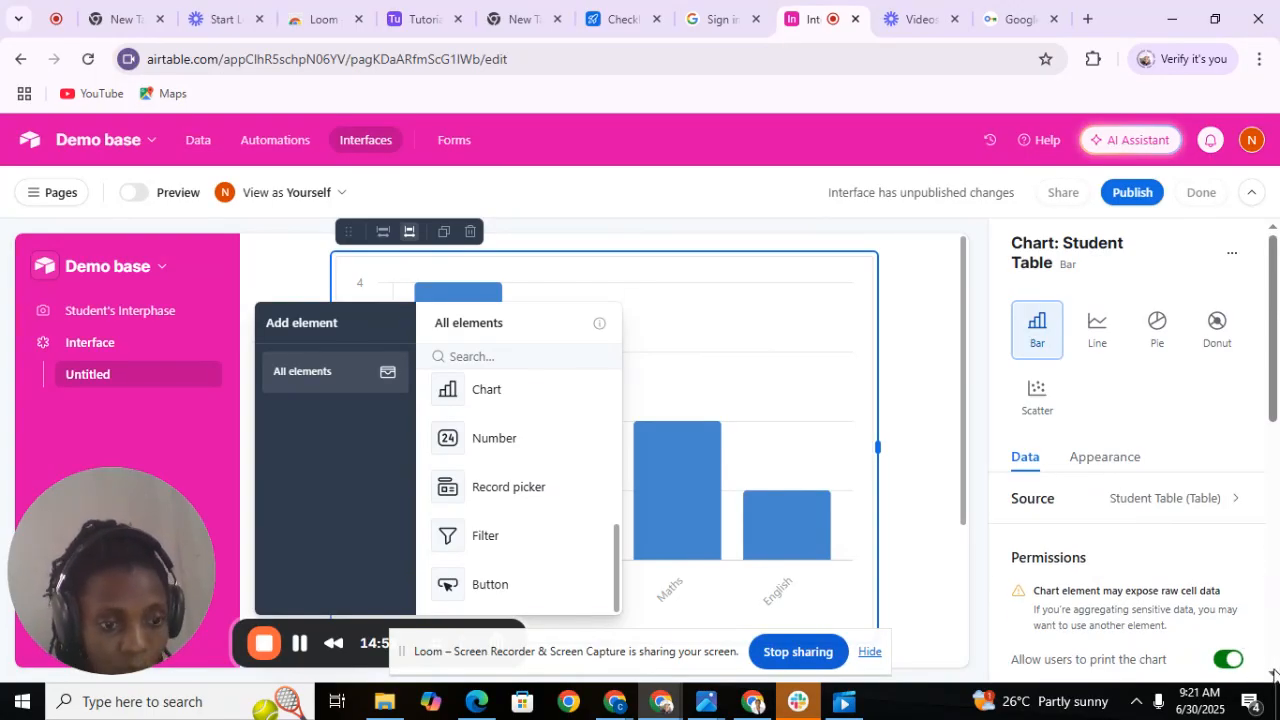
scroll(1273, 675, down, 4)
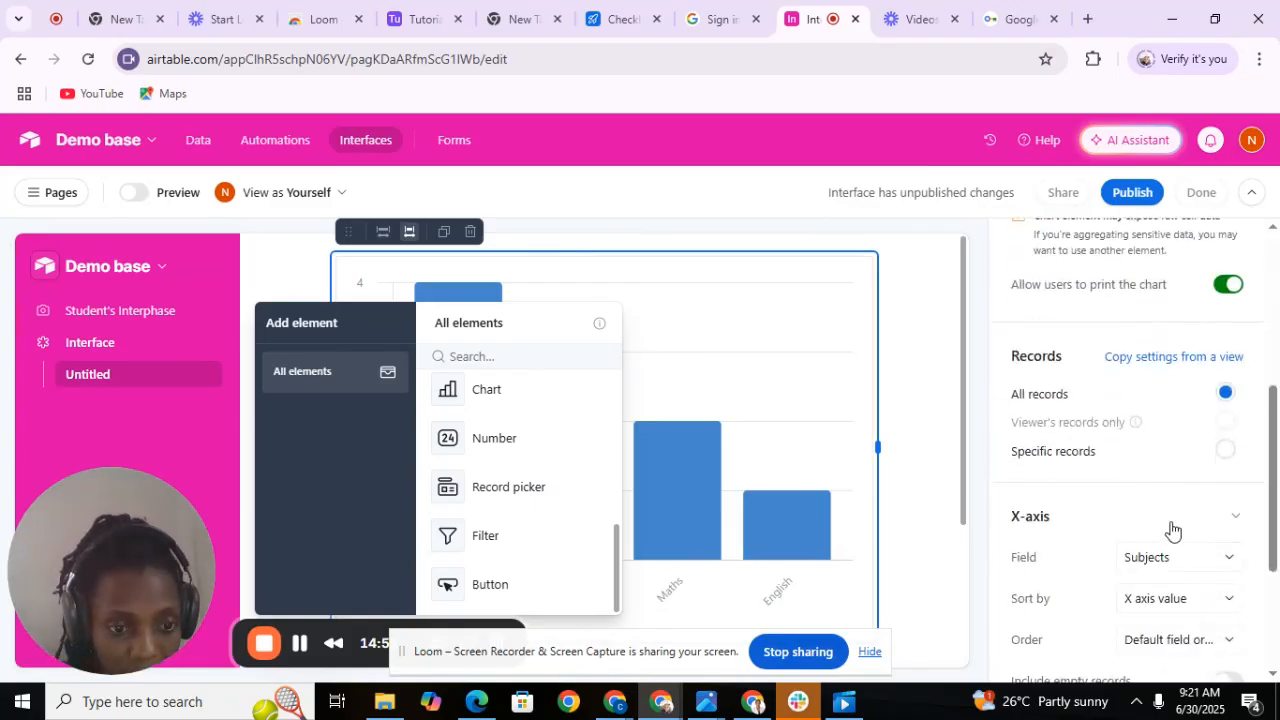